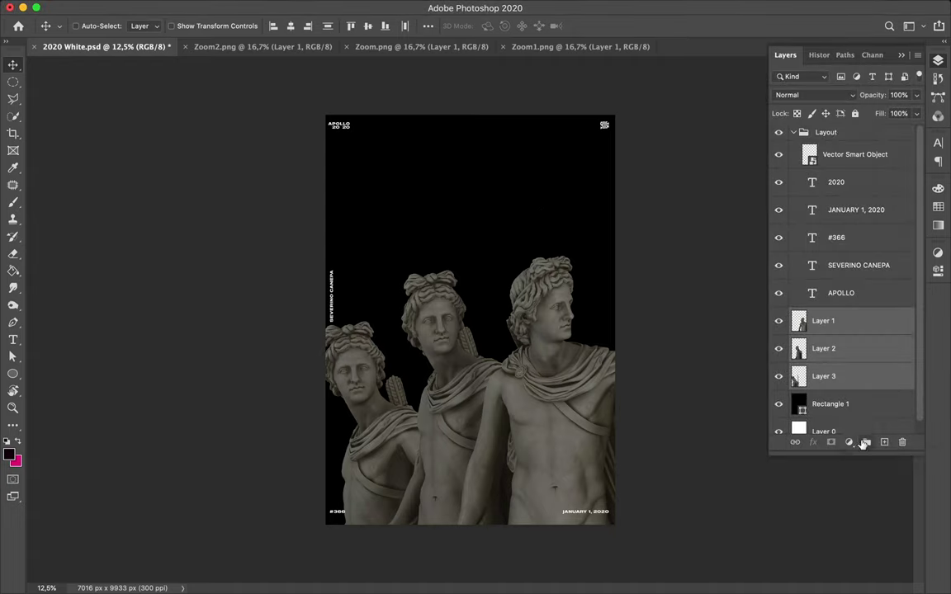
# Add a Levels adjustment at 37 / 1.14 / 128 and move Layer 3's left statue up
pyautogui.moveTo(906, 388); pyautogui.dragTo(808, 393)
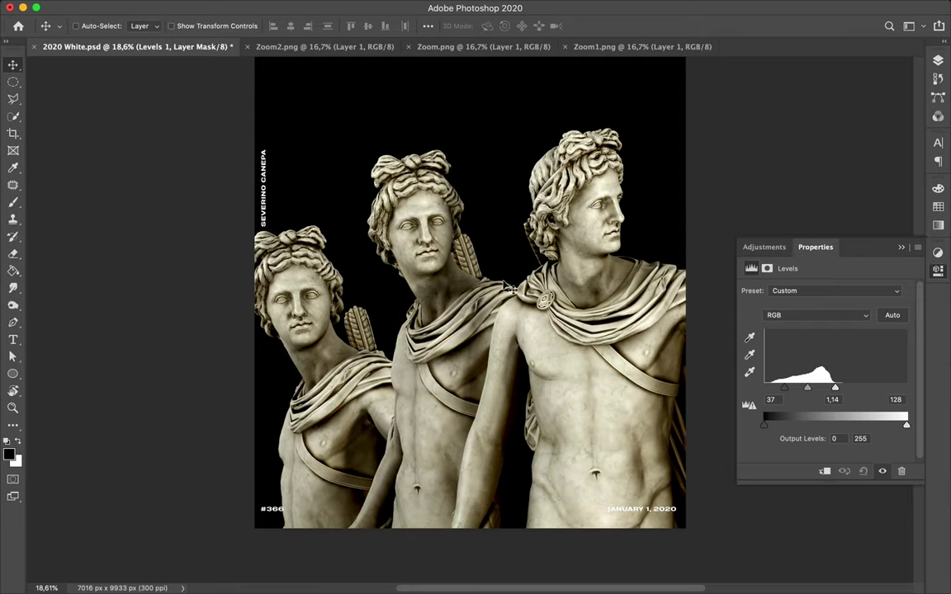
pyautogui.click(267, 509)
pyautogui.write('#52')
pyautogui.press('v')
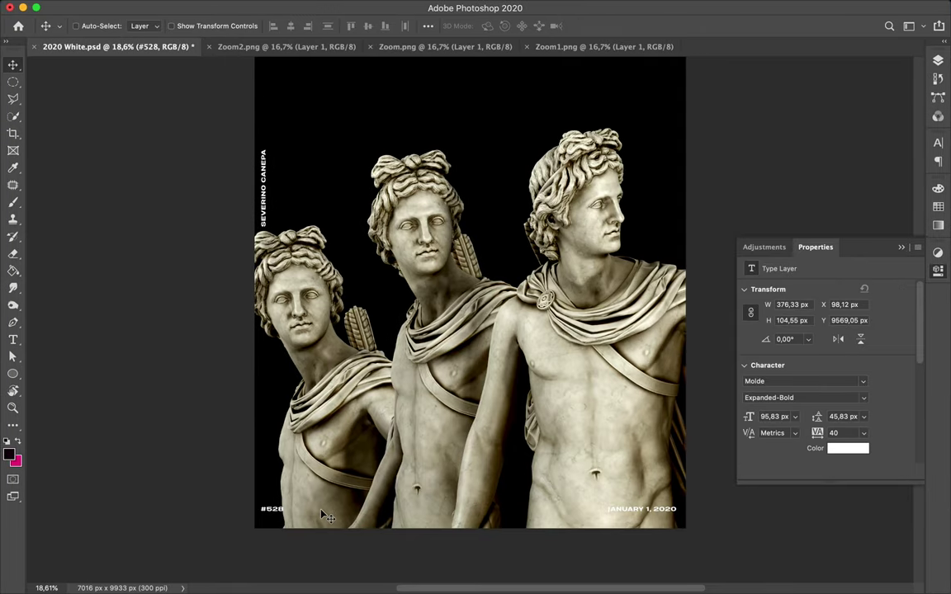
pyautogui.moveTo(323, 514); pyautogui.dragTo(435, 351)
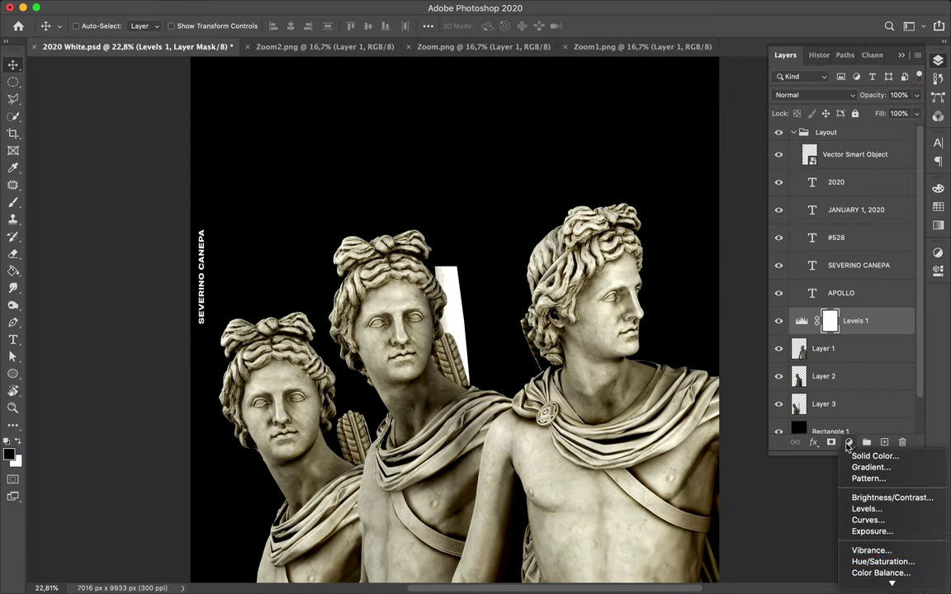
# Add a Hue/Saturation adjustment that shifts the statues' hue toward pink
pyautogui.click(875, 562)
pyautogui.moveTo(825, 340)
pyautogui.mouseDown()
pyautogui.moveTo(773, 341)
pyautogui.moveTo(869, 342)
pyautogui.mouseUp()
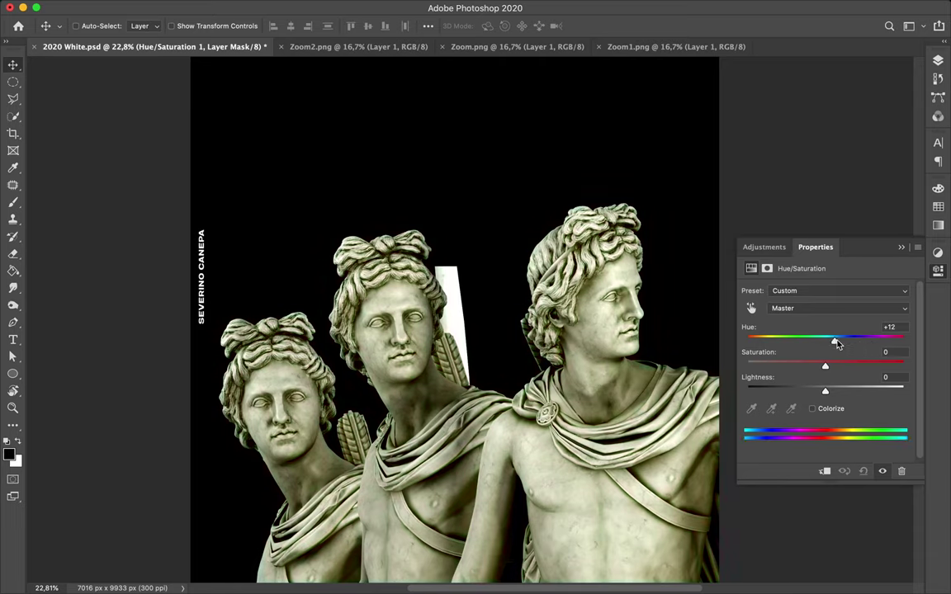
pyautogui.moveTo(833, 344)
pyautogui.mouseDown()
pyautogui.moveTo(743, 322)
pyautogui.moveTo(923, 310)
pyautogui.mouseUp()
# Try a Color Balance adjustment with midtones pushed toward blue, then delete it
pyautogui.click(848, 443)
pyautogui.click(872, 572)
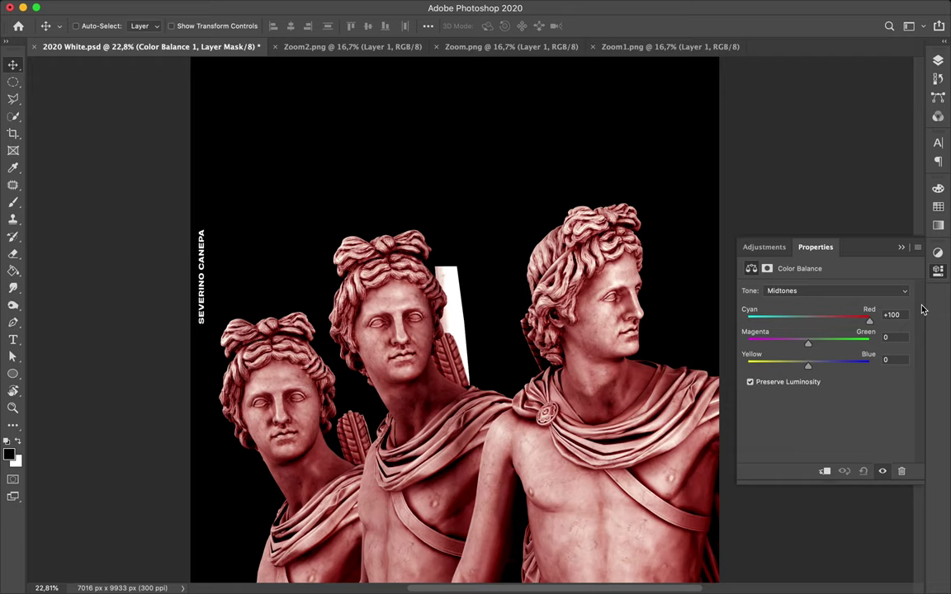
pyautogui.moveTo(807, 343)
pyautogui.mouseDown()
pyautogui.moveTo(835, 346)
pyautogui.moveTo(807, 343)
pyautogui.moveTo(859, 366)
pyautogui.moveTo(858, 384)
pyautogui.mouseUp()
pyautogui.click(901, 470)
# Duplicate the Levels and Hue/Saturation adjustments and merge the copies into Layers 3 and 2
pyautogui.click(938, 60)
pyautogui.moveTo(858, 309); pyautogui.dragTo(854, 353)
pyautogui.scroll(-2, 854, 353)
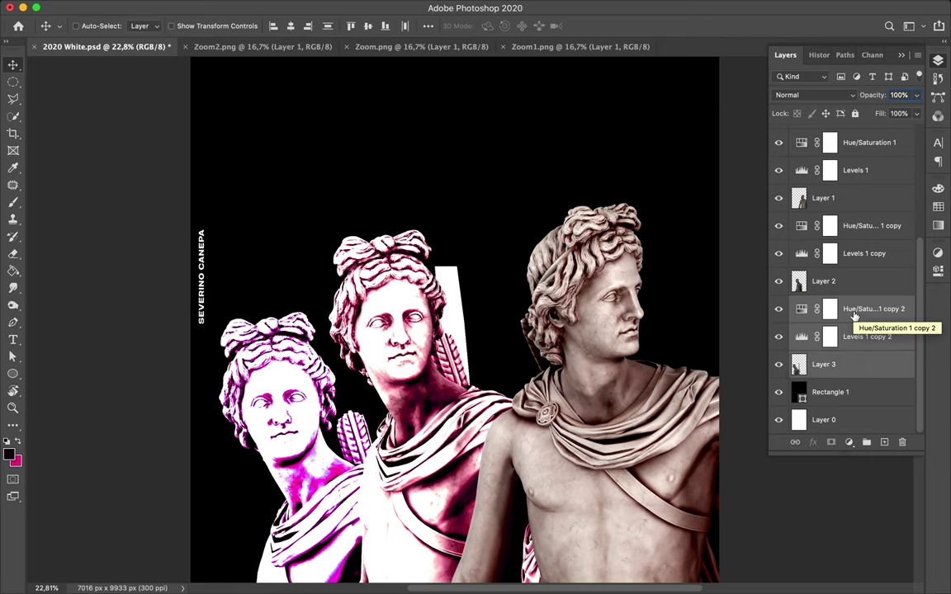
pyautogui.hotkey('ctrl', 'e')
pyautogui.hotkey('ctrl', 'e')
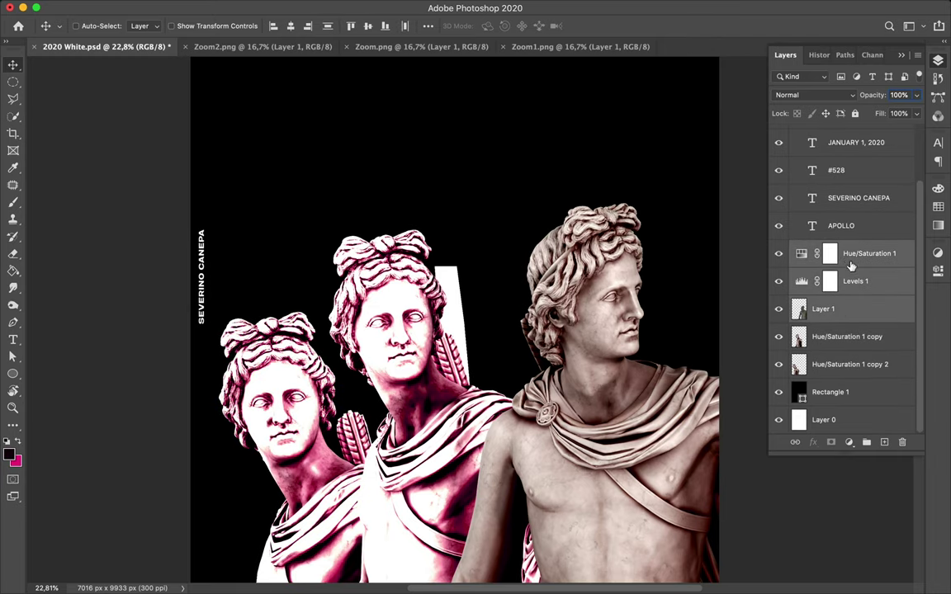
pyautogui.hotkey('ctrl', 'e')
pyautogui.scroll(-2, 577, 314)
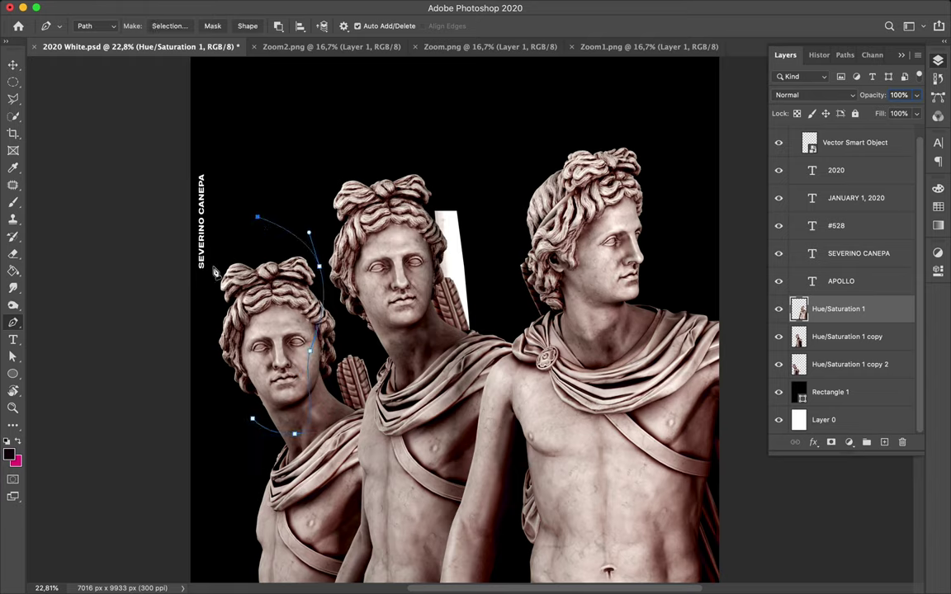
# Copy the left statue's head outline onto a new layer and move it upward
pyautogui.click(170, 26)
pyautogui.press('Return')
pyautogui.hotkey('ctrl', 'c')
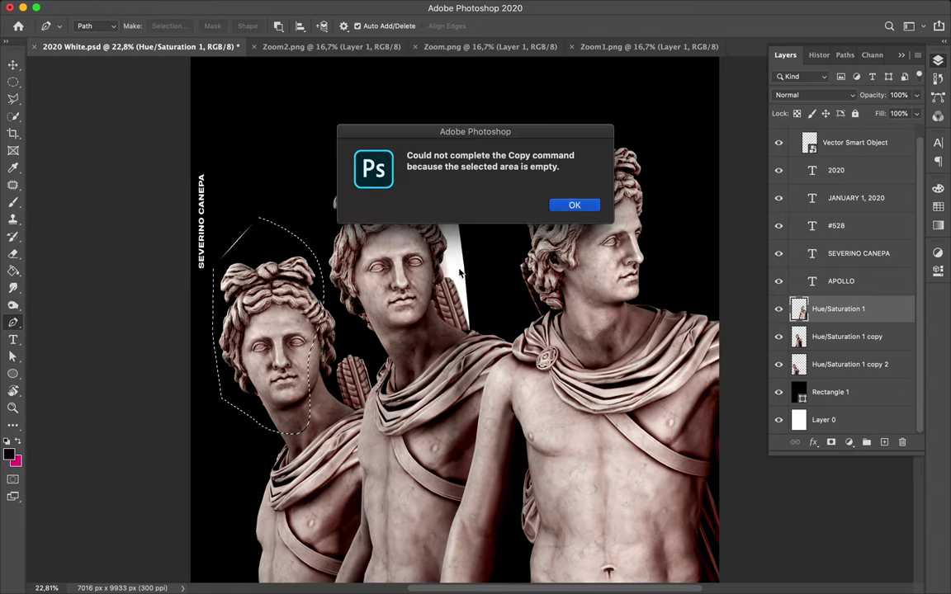
pyautogui.press('Return')
pyautogui.click(858, 373)
pyautogui.hotkey('ctrl', 'j')
pyautogui.press('v')
pyautogui.moveTo(387, 355); pyautogui.dragTo(371, 293)
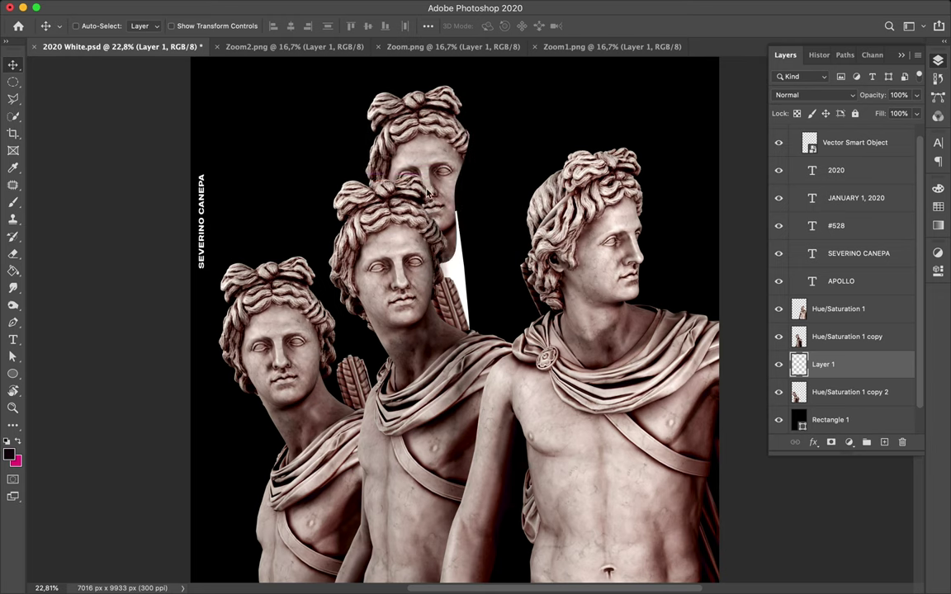
pyautogui.hotkey('alt', ']')
# Copy the middle statue's face outline onto a new layer and move it up and left
pyautogui.scroll(3, 456, 295)
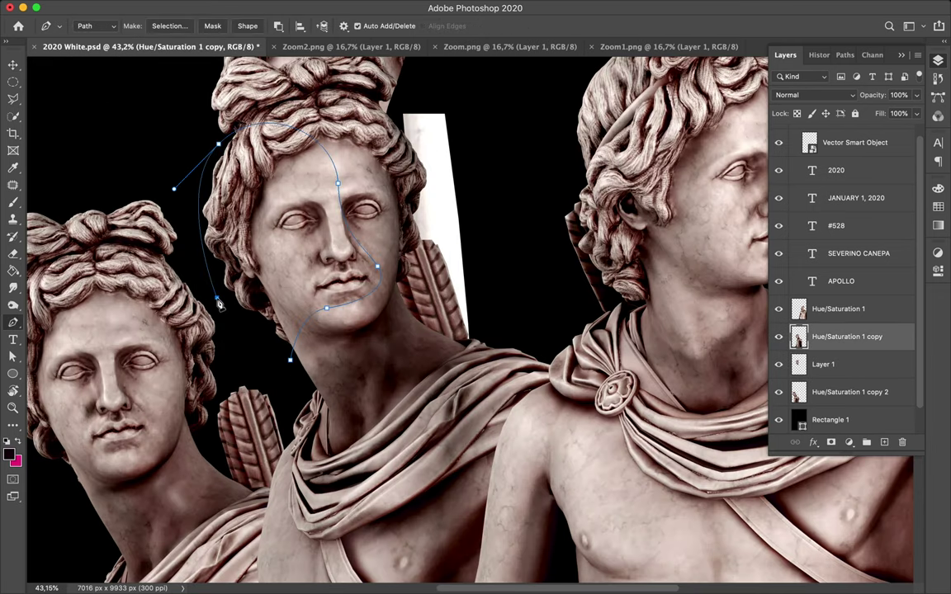
pyautogui.click(169, 26)
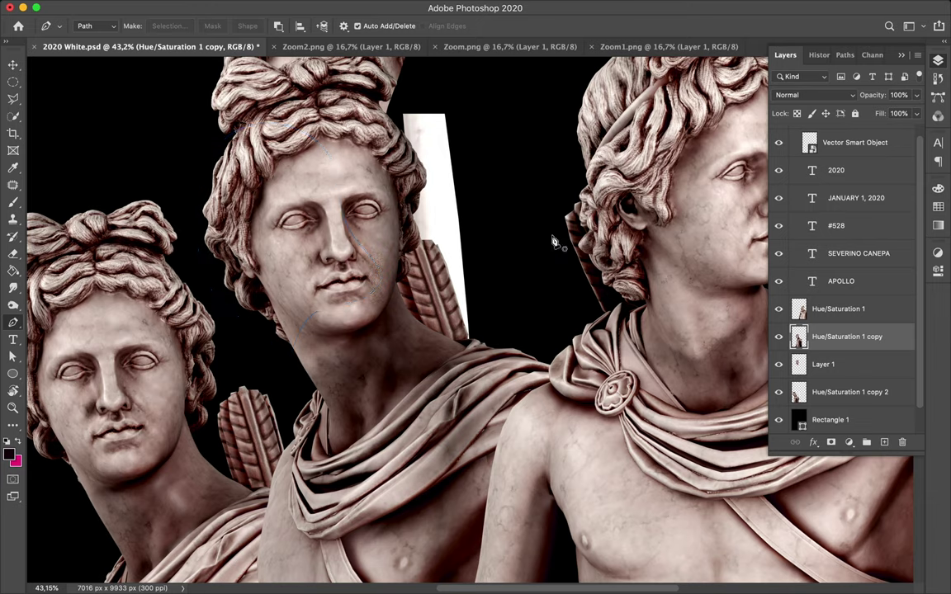
pyautogui.scroll(-3, 456, 299)
pyautogui.hotkey('ctrl', 'j')
pyautogui.press('v')
pyautogui.moveTo(363, 244); pyautogui.dragTo(324, 182)
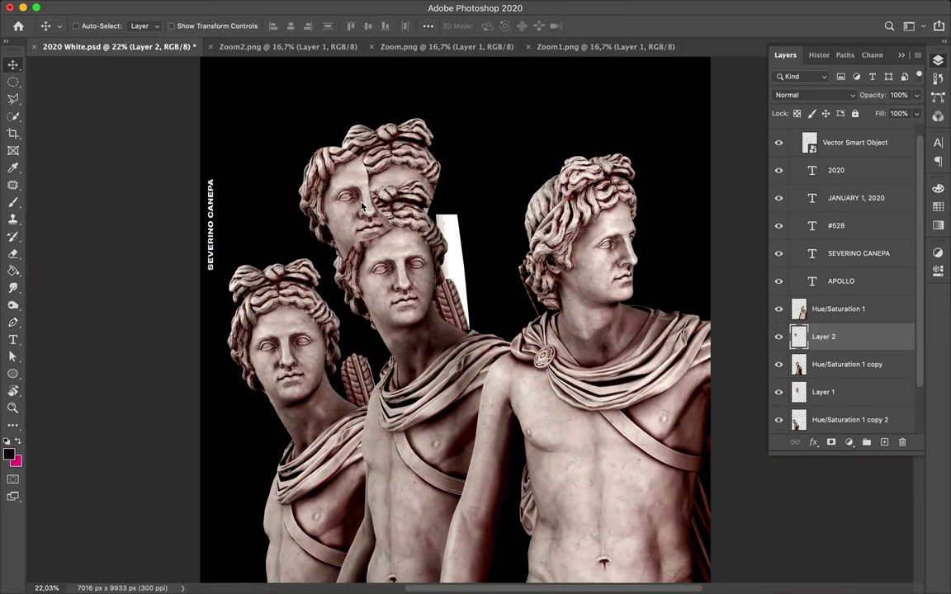
pyautogui.hotkey('alt', ']')
pyautogui.scroll(1, 682, 305)
pyautogui.press('p')
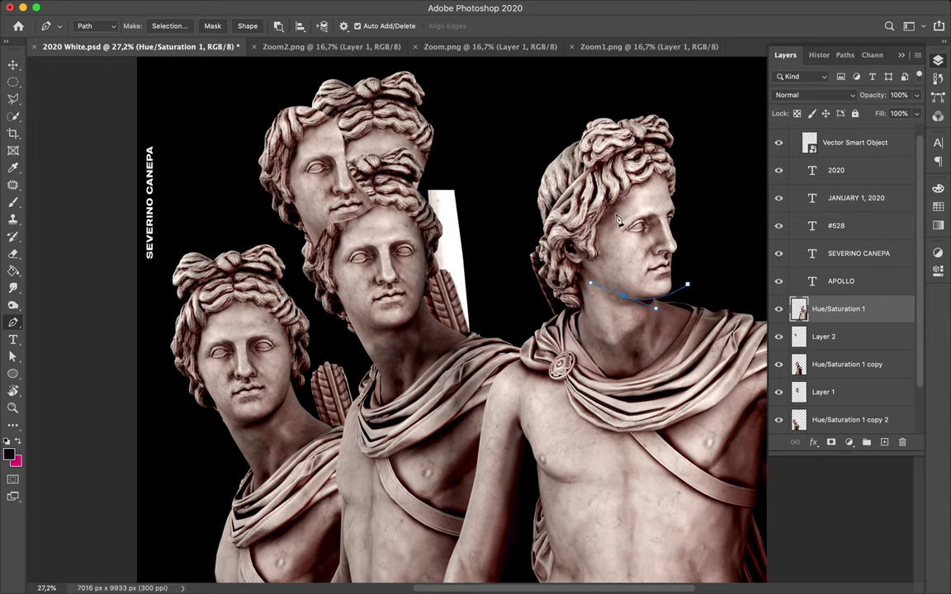
# Copy the right statue's face onto a new layer and move Layer 1 above Hue/Saturation 1
pyautogui.hotkey('ctrl', 'Return')
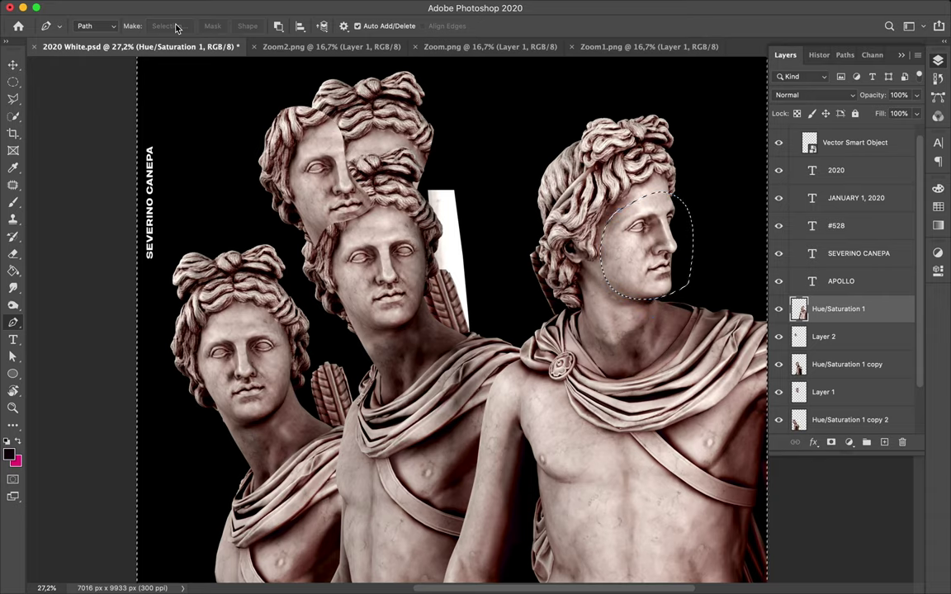
pyautogui.hotkey('ctrl', 'j')
pyautogui.press('v')
pyautogui.moveTo(576, 219); pyautogui.dragTo(370, 165)
pyautogui.hotkey('alt', '[')
pyautogui.hotkey('ctrl', ']')
pyautogui.moveTo(848, 424); pyautogui.dragTo(825, 357)
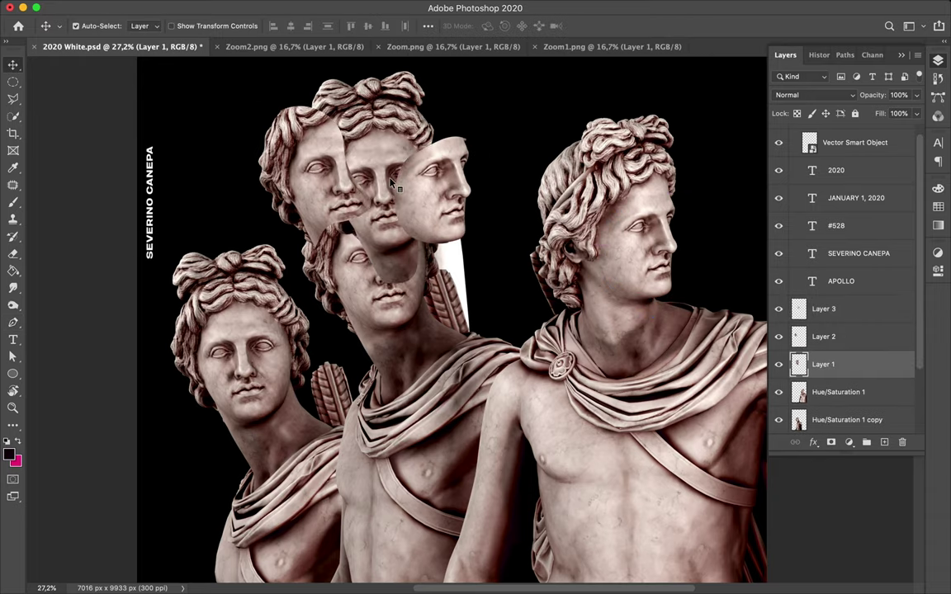
# Shift the top head pieces right, align the Layer 2 head, and move the right statue up-left
pyautogui.moveTo(375, 123); pyautogui.dragTo(495, 165)
pyautogui.click(312, 180)
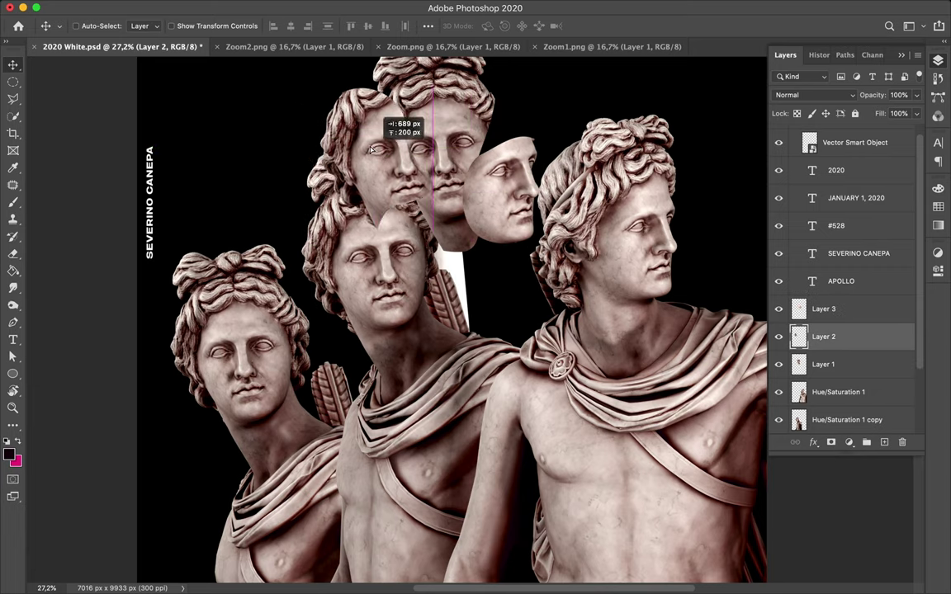
pyautogui.moveTo(308, 177); pyautogui.dragTo(357, 154)
pyautogui.moveTo(647, 397); pyautogui.dragTo(601, 346)
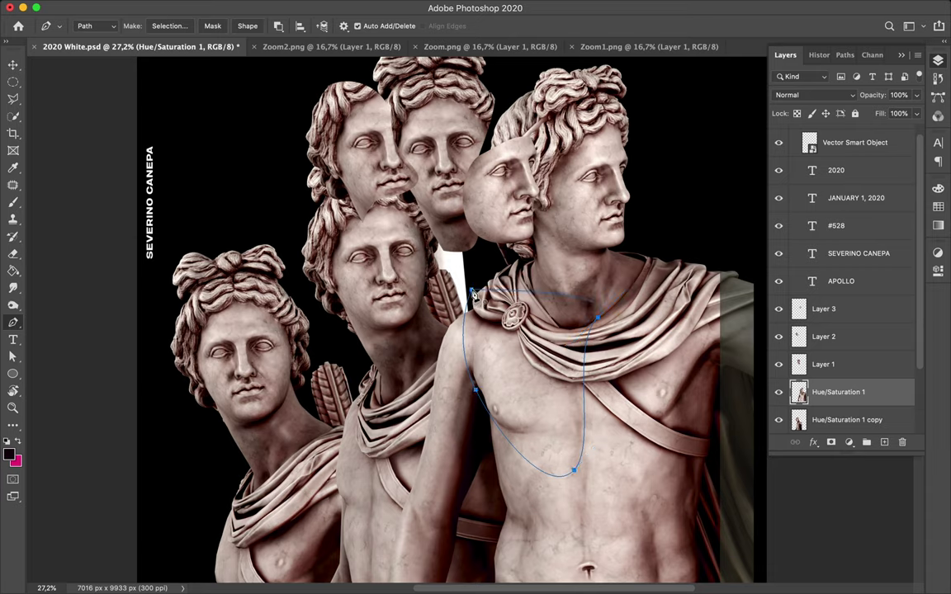
# Copy a chest piece onto a new layer and move it up and left
pyautogui.click(169, 26)
pyautogui.press('Return')
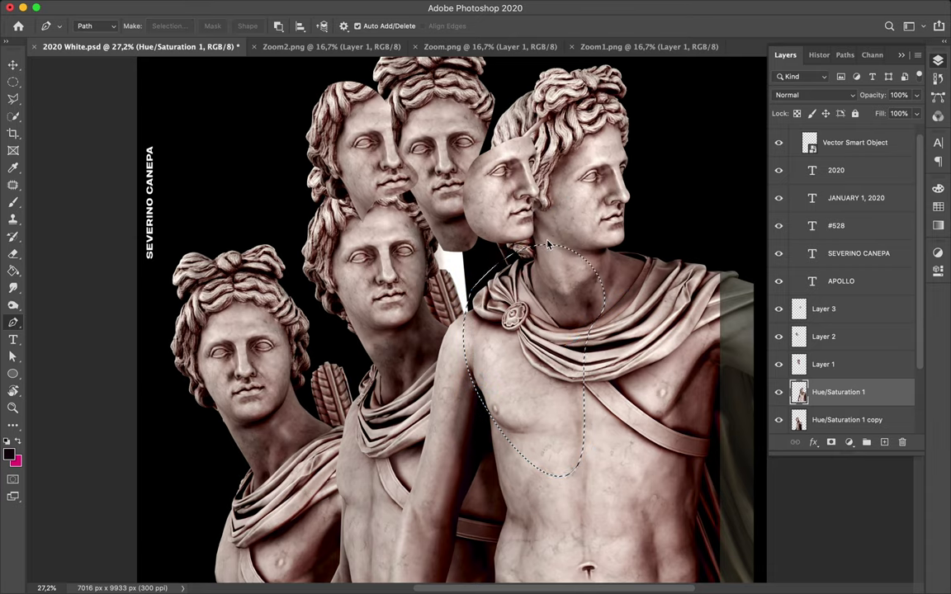
pyautogui.hotkey('ctrl', 'j')
pyautogui.press('v')
pyautogui.moveTo(554, 309)
pyautogui.mouseDown()
pyautogui.moveTo(413, 288)
pyautogui.moveTo(402, 330)
pyautogui.mouseUp()
pyautogui.press('p')
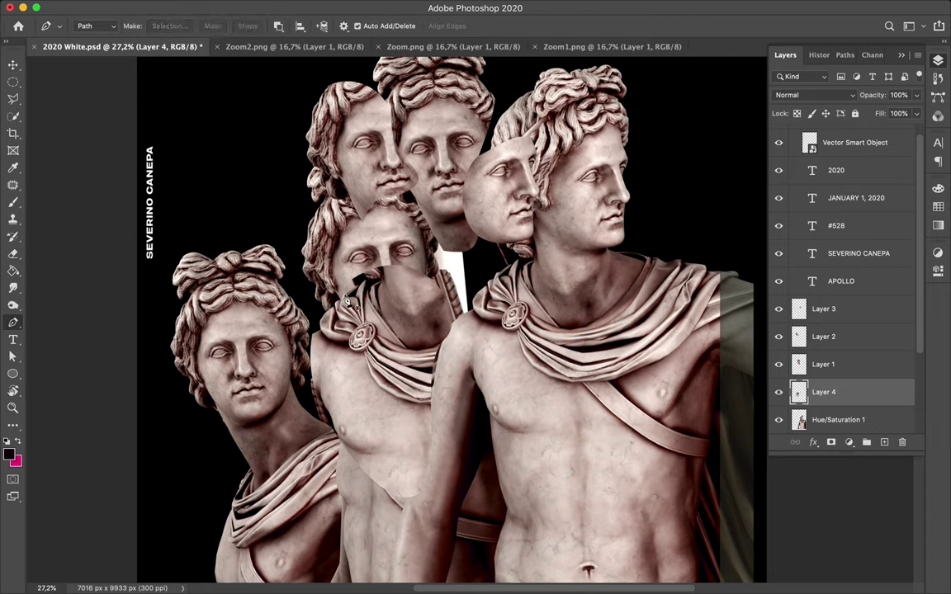
# Move the torso piece up over the face and raise the right statue about 113 px
pyautogui.hotkey('ctrl', 'Return')
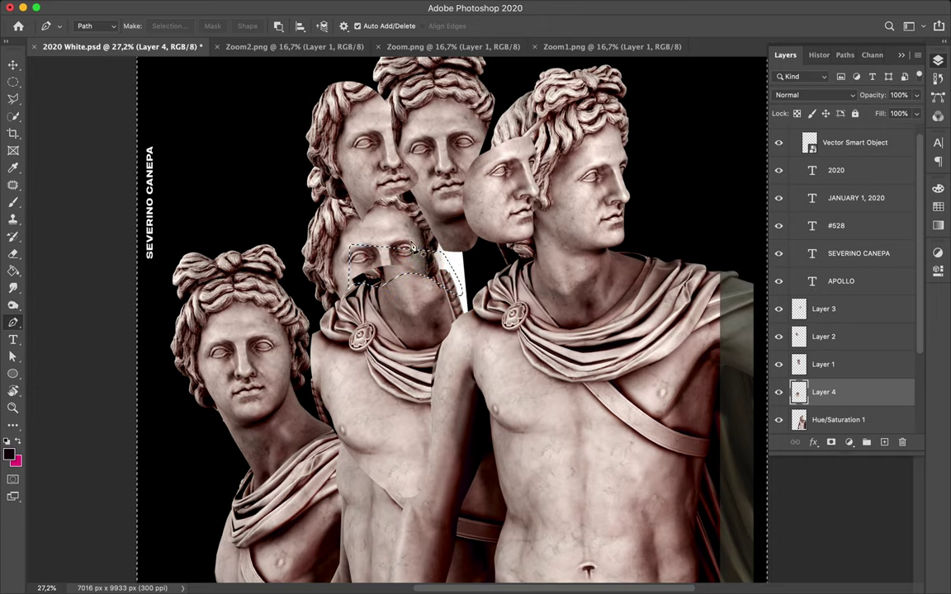
pyautogui.press('v')
pyautogui.moveTo(375, 284); pyautogui.dragTo(368, 243)
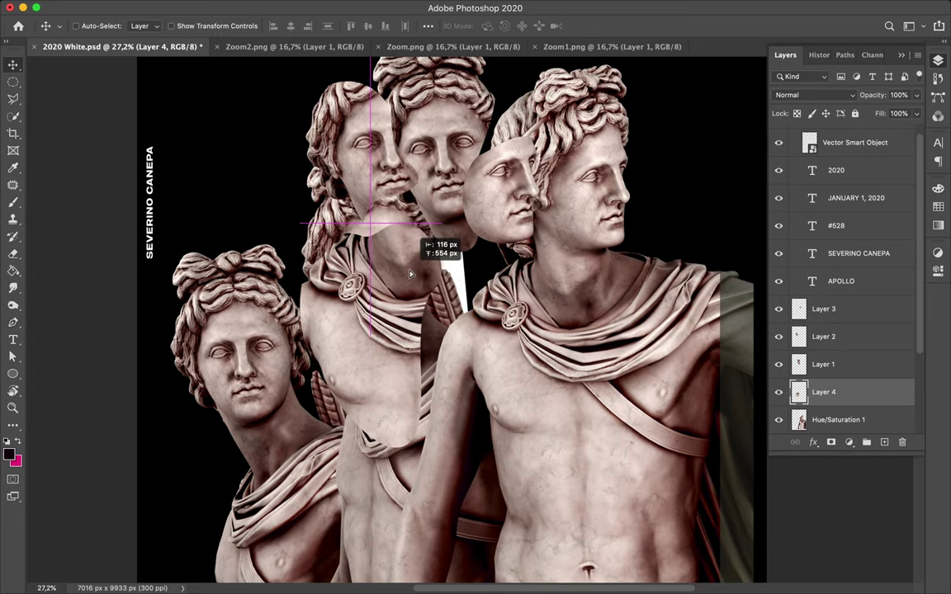
pyautogui.moveTo(639, 312); pyautogui.dragTo(652, 218)
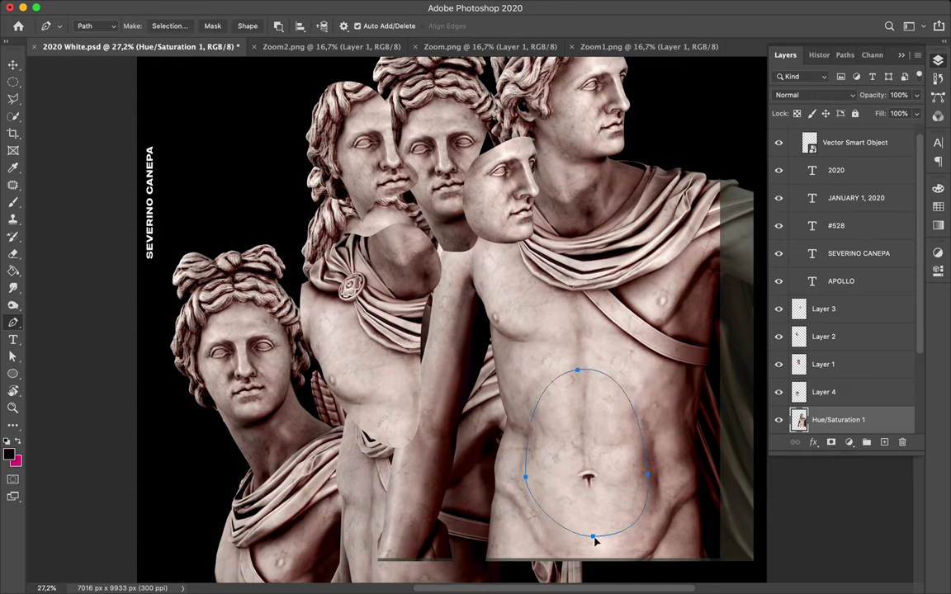
# Copy the right statue's abdomen to a new layer, slide it left, and raise the left statue
pyautogui.hotkey('ctrl', 'Return')
pyautogui.hotkey('ctrl', 'j')
pyautogui.press('v')
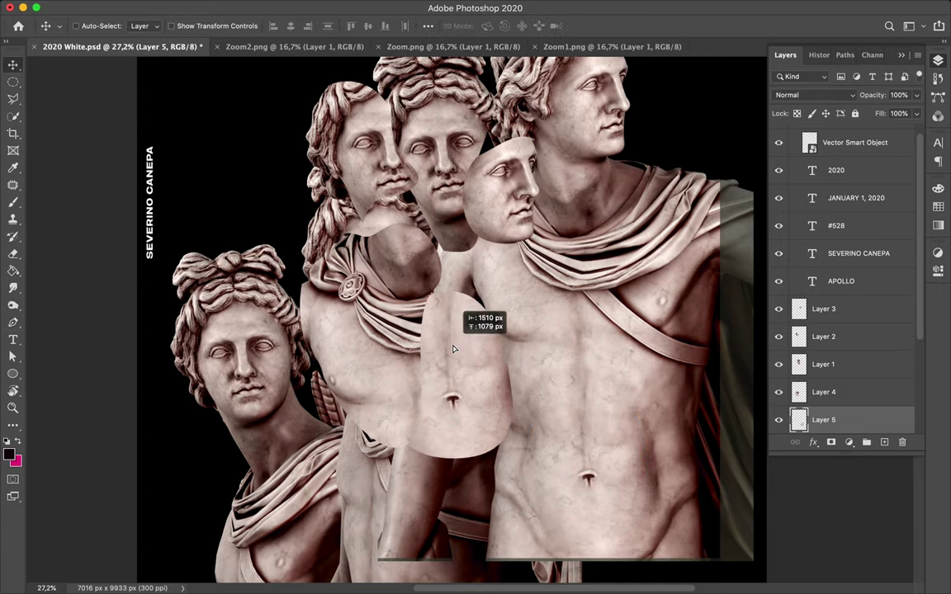
pyautogui.moveTo(586, 446); pyautogui.dragTo(479, 454)
pyautogui.moveTo(295, 381); pyautogui.dragTo(253, 307)
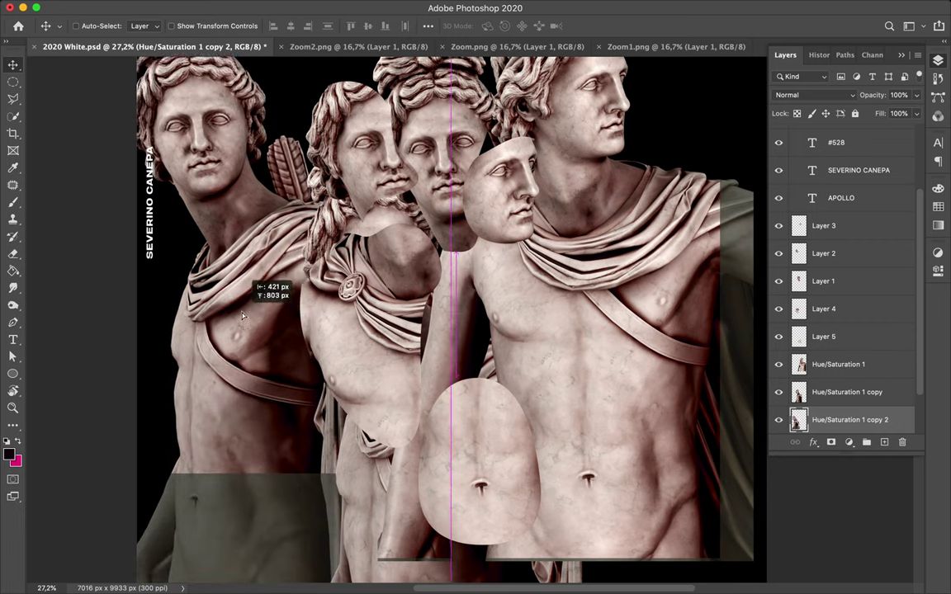
# Outline a left-statue torso piece, copy it onto a new layer, and move it down
pyautogui.press('p')
pyautogui.moveTo(182, 261); pyautogui.dragTo(213, 248)
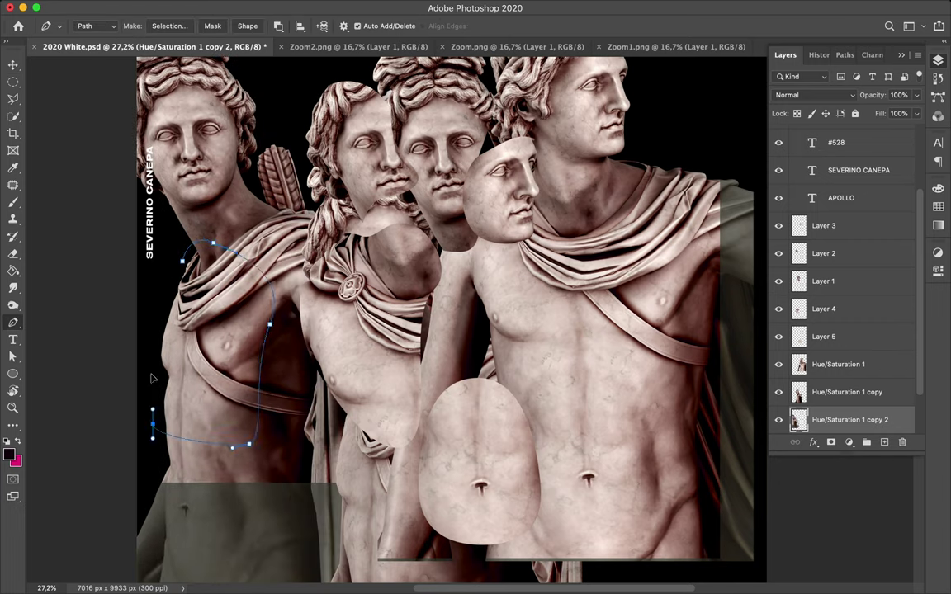
pyautogui.click(169, 25)
pyautogui.press('Return')
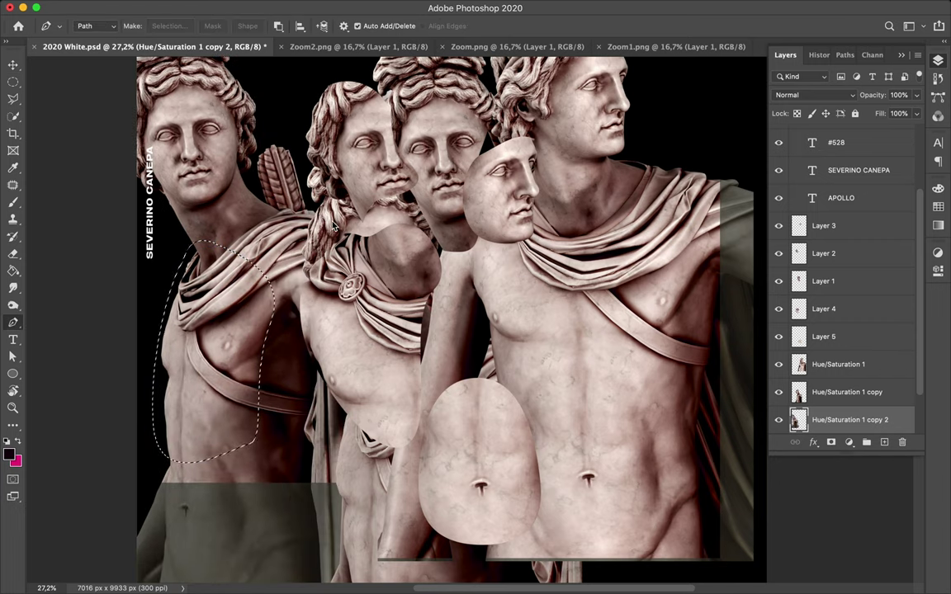
pyautogui.hotkey('ctrl', 'j')
pyautogui.press('v')
pyautogui.moveTo(332, 228); pyautogui.dragTo(350, 297)
pyautogui.scroll(-2, 461, 386)
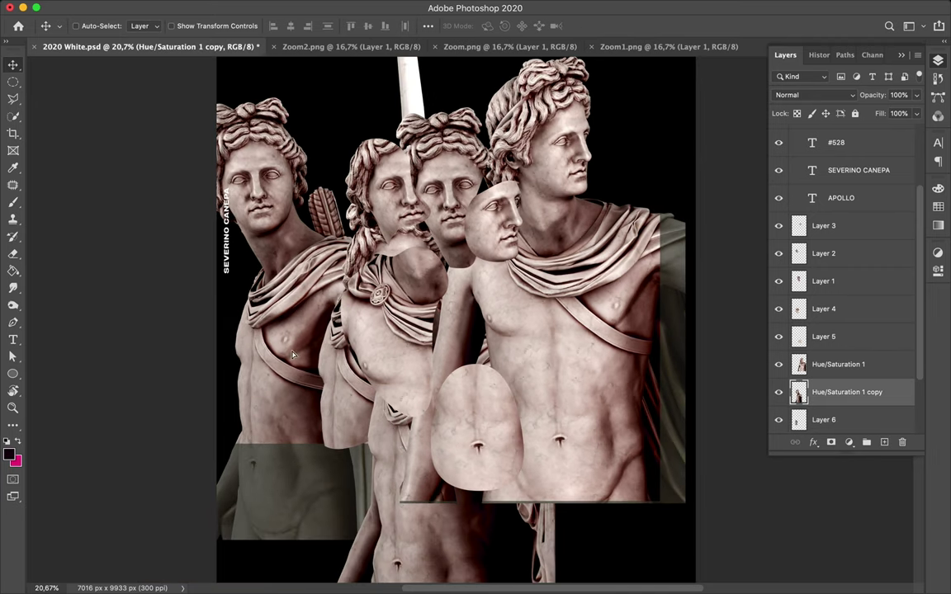
# Copy another abdomen piece onto a new layer and shift it to the right
pyautogui.press('p')
pyautogui.scroll(-3, 304, 299)
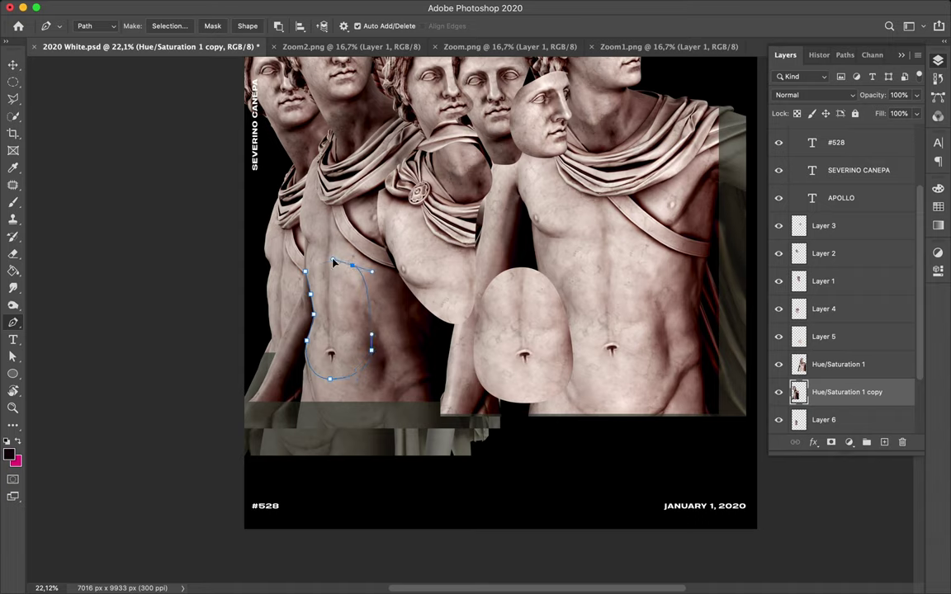
pyautogui.click(171, 26)
pyautogui.press('Return')
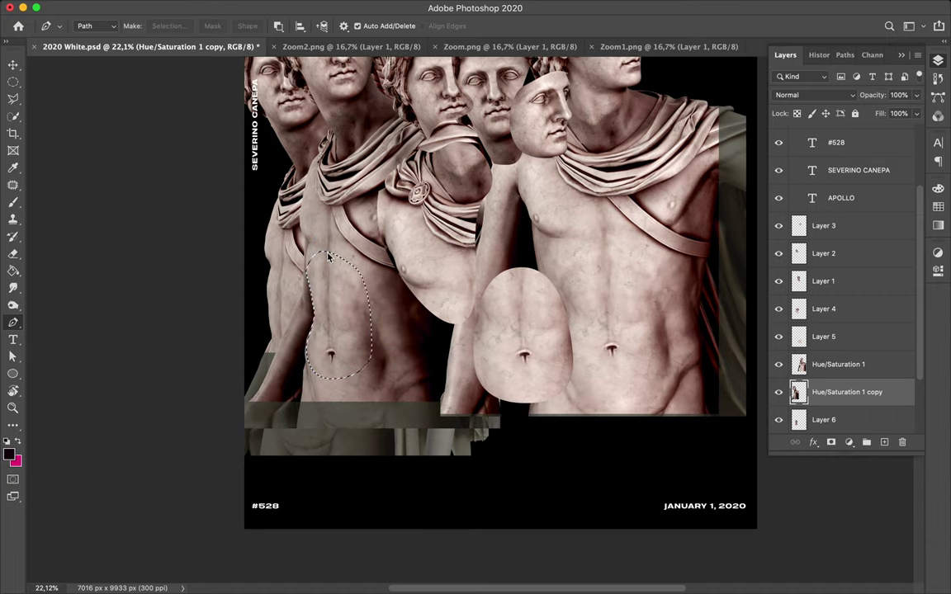
pyautogui.hotkey('ctrl', 'j')
pyautogui.press('v')
pyautogui.moveTo(328, 257); pyautogui.dragTo(430, 269)
pyautogui.scroll(3, 434, 297)
# Move Layers 6 and 7 above the Hue/Saturation layers and hide the full statue layers
pyautogui.scroll(-3, 848, 338)
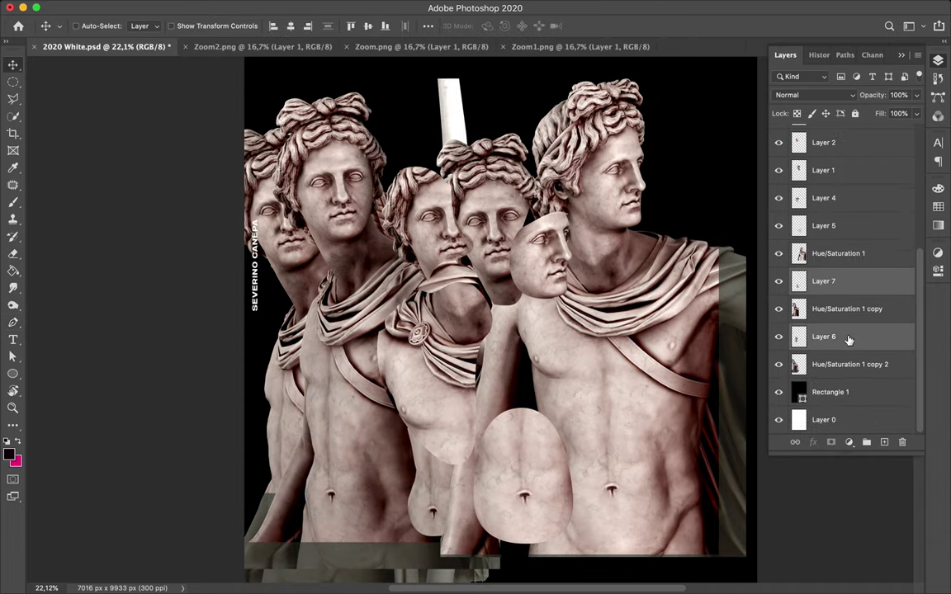
pyautogui.keyDown('shift'); pyautogui.click(848, 338); pyautogui.keyUp('shift')
pyautogui.moveTo(849, 339); pyautogui.dragTo(825, 239)
pyautogui.moveTo(778, 308); pyautogui.dragTo(778, 364)
pyautogui.hotkey('ctrl', '0')
# Stack the side head, right face, draped torso and left chest piece up beneath the top head
pyautogui.keyDown('ctrl'); pyautogui.click(438, 273); pyautogui.keyUp('ctrl')
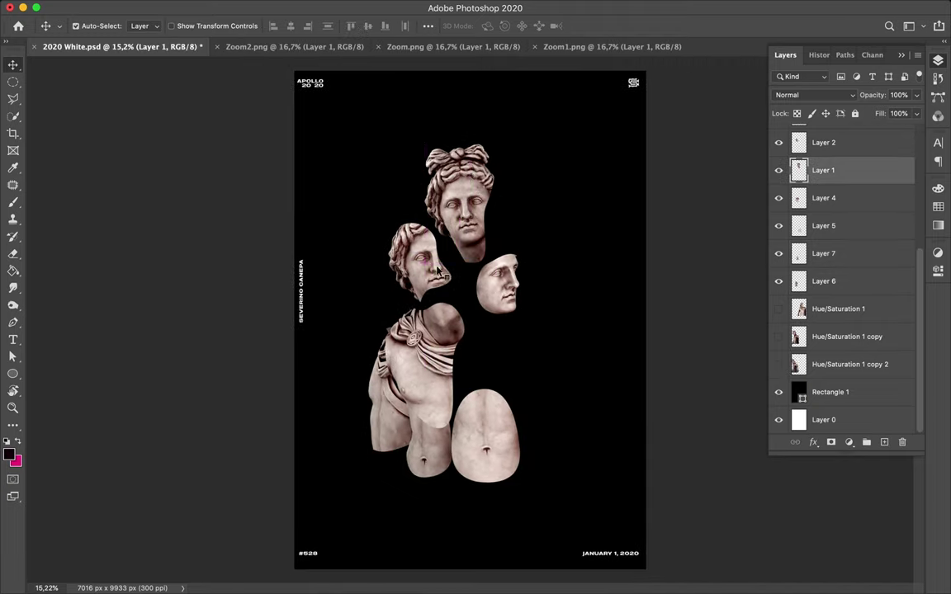
pyautogui.moveTo(438, 273); pyautogui.dragTo(424, 235)
pyautogui.moveTo(500, 297); pyautogui.dragTo(499, 247)
pyautogui.moveTo(438, 355); pyautogui.dragTo(460, 306)
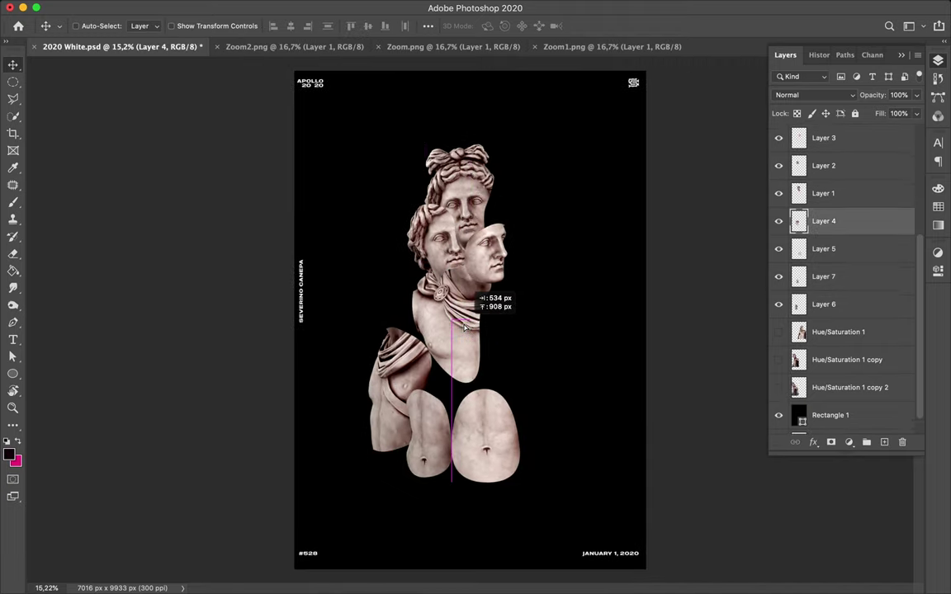
pyautogui.moveTo(415, 430); pyautogui.dragTo(412, 376)
pyautogui.hotkey('ctrl', ']')
# Put Layer 6 between Layers 2 and 1 with Layer 7 just beneath, and nudge the chest piece left
pyautogui.moveTo(825, 276); pyautogui.dragTo(825, 193)
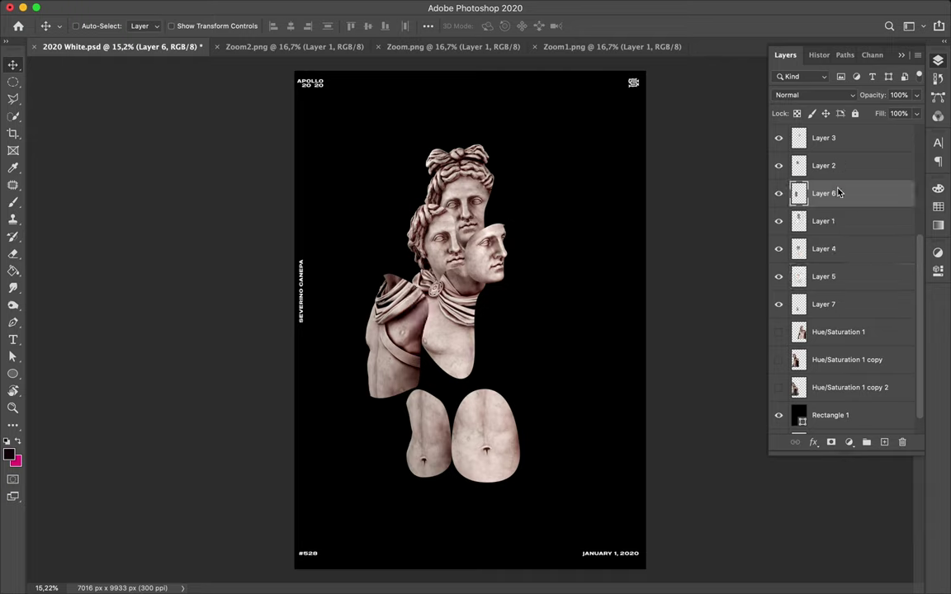
pyautogui.click(860, 305)
pyautogui.moveTo(860, 304); pyautogui.dragTo(825, 207)
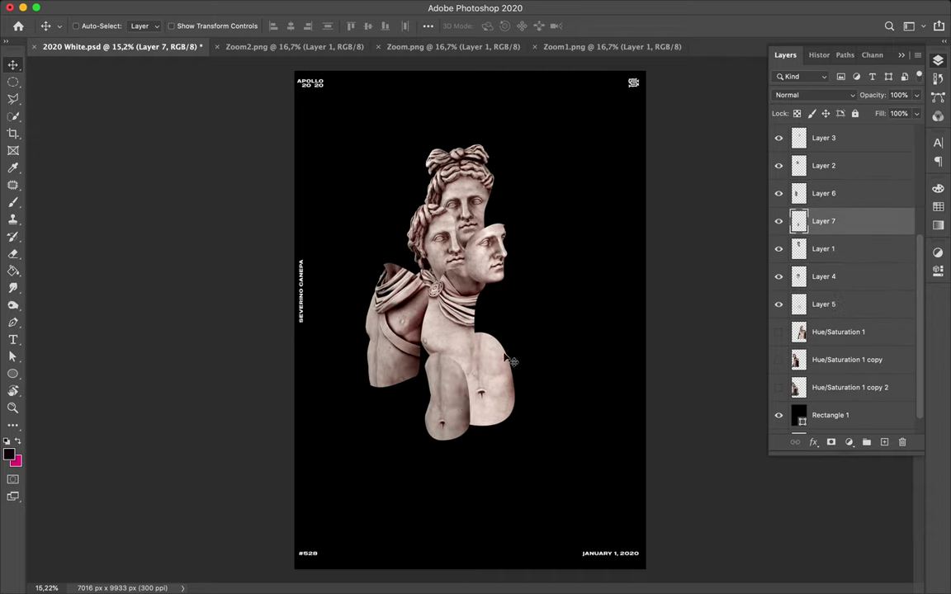
pyautogui.moveTo(380, 373); pyautogui.dragTo(377, 370)
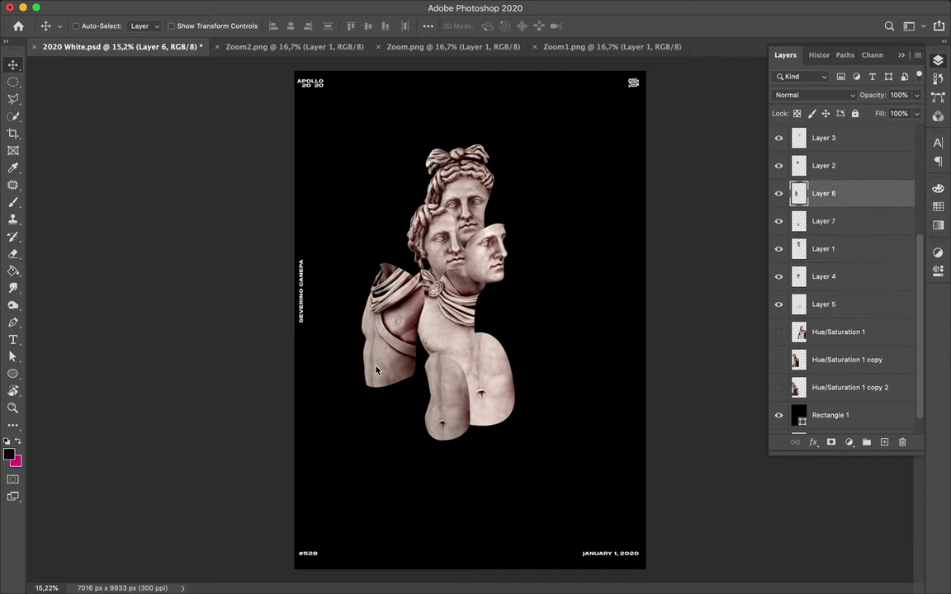
# Create a new layer beneath the belly piece and paint the belly's outline dark on it
pyautogui.click(844, 304)
pyautogui.hotkey('ctrl', 'shift', 'alt', 'n')
pyautogui.moveTo(825, 304); pyautogui.dragTo(823, 339)
pyautogui.scroll(2, 462, 297)
pyautogui.press('i')
pyautogui.click(360, 287)
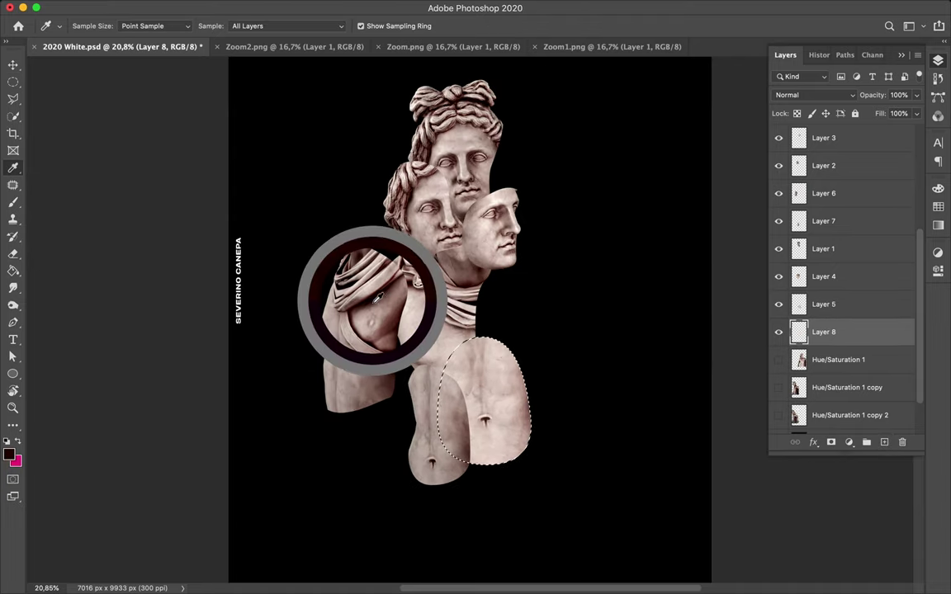
pyautogui.press('b')
pyautogui.rightClick(491, 279)
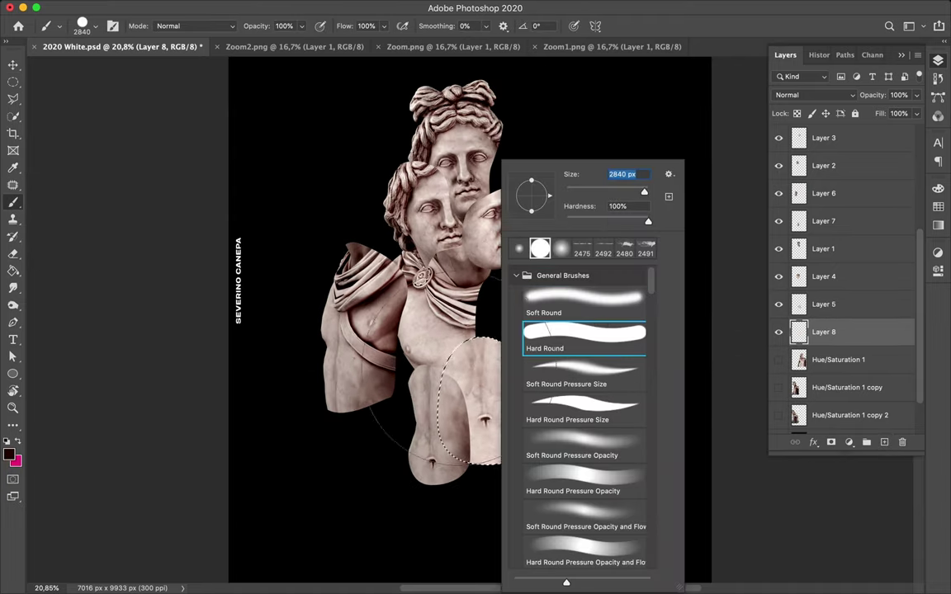
pyautogui.press('Return')
pyautogui.click(533, 326)
pyautogui.hotkey('ctrl', 'd')
# Apply a 129.5 px Gaussian Blur to the belly shadow
pyautogui.press('m')
pyautogui.click(308, 6)
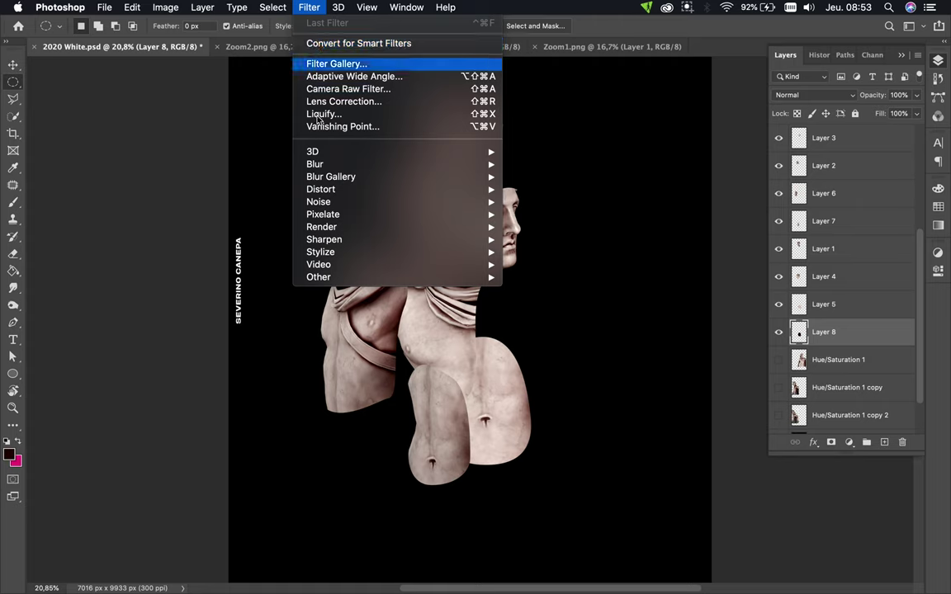
pyautogui.click(545, 214)
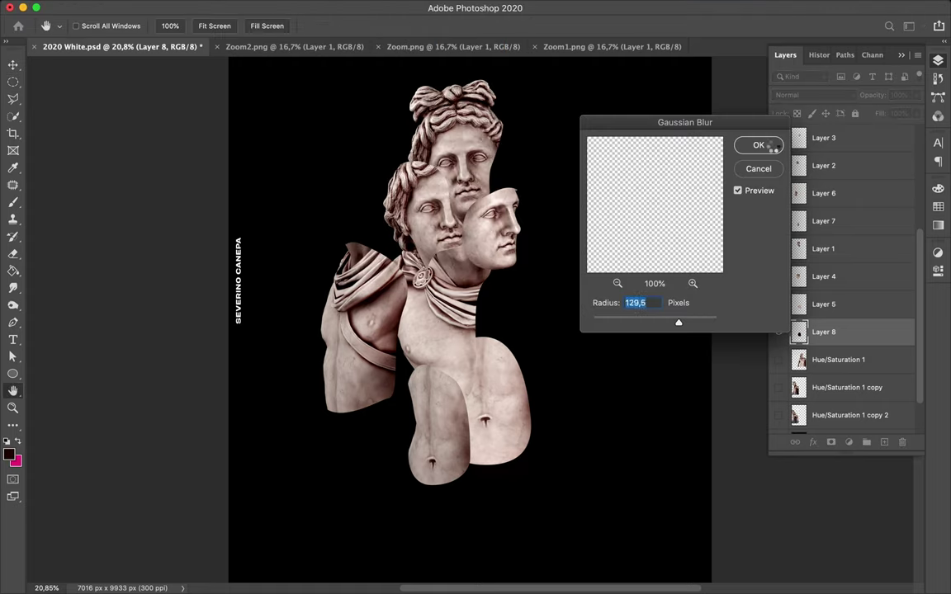
pyautogui.click(775, 145)
# Make a second shadow layer under the lower belly piece, fill it dark, and reapply the blur
pyautogui.press('v')
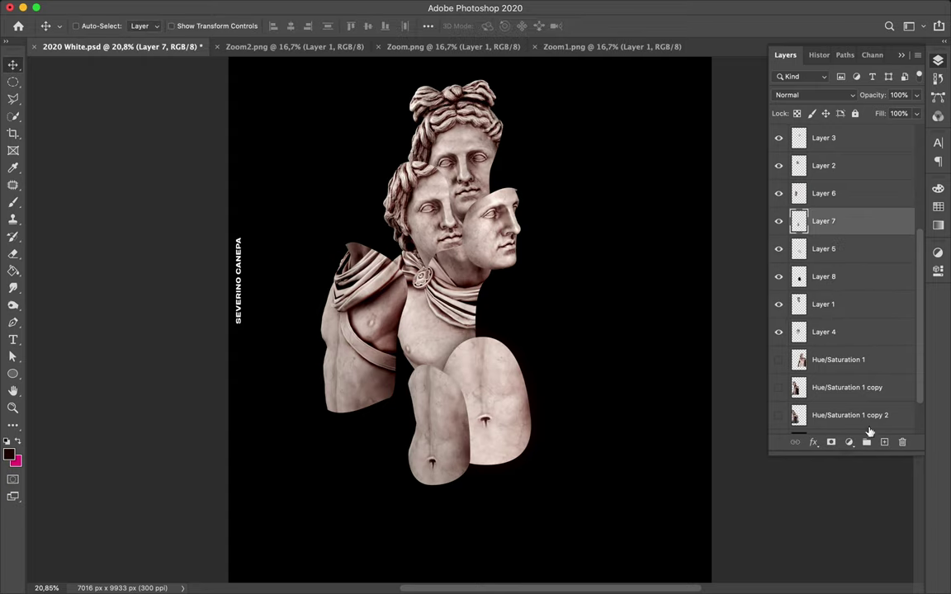
pyautogui.moveTo(823, 249); pyautogui.dragTo(799, 223)
pyautogui.keyDown('ctrl'); pyautogui.click(799, 221); pyautogui.keyUp('ctrl')
pyautogui.press('b')
pyautogui.hotkey('ctrl', 'f')
pyautogui.press('v')
pyautogui.hotkey('ctrl', 'd')
# Nudge the left torso, add a black blurred shadow beneath it, and raise the left head piece
pyautogui.moveTo(346, 305); pyautogui.dragTo(353, 348)
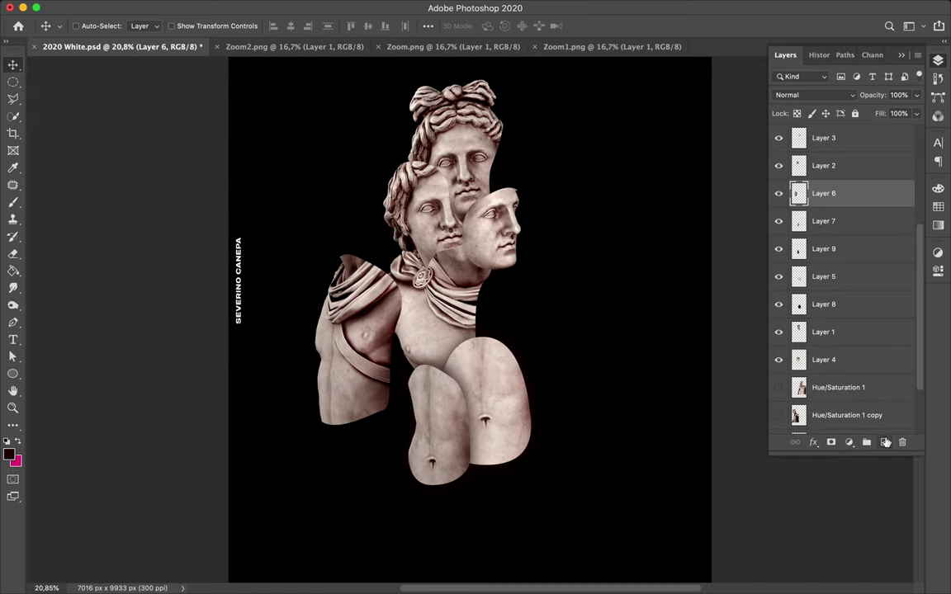
pyautogui.keyDown('ctrl'); pyautogui.click(885, 442); pyautogui.keyUp('ctrl')
pyautogui.keyDown('ctrl'); pyautogui.click(798, 193); pyautogui.keyUp('ctrl')
pyautogui.press('b')
pyautogui.hotkey('alt', 'BackSpace')
pyautogui.hotkey('ctrl', 'd')
pyautogui.press('v')
pyautogui.click(309, 8)
pyautogui.click(338, 27)
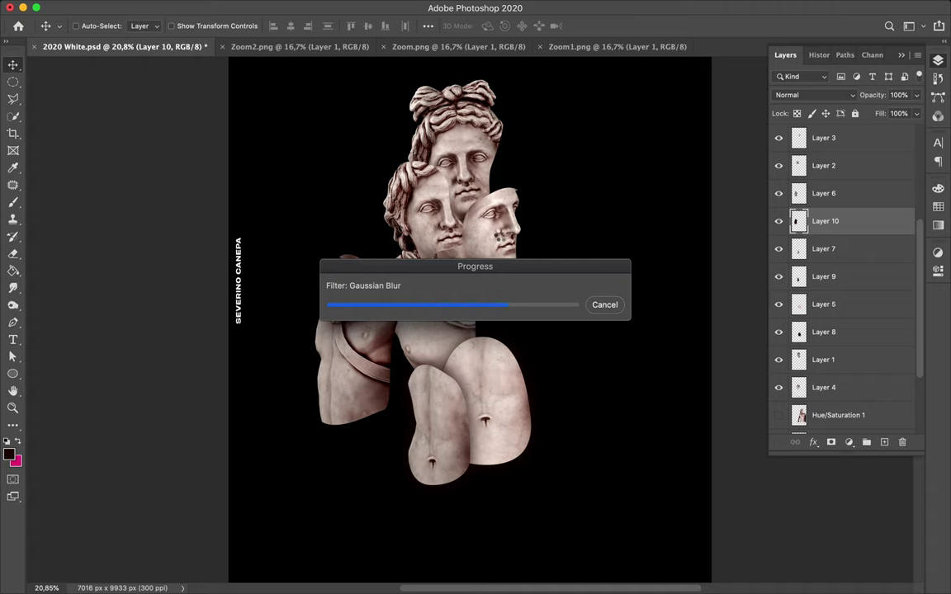
pyautogui.moveTo(450, 216); pyautogui.dragTo(429, 149)
# Shift the left head piece right and try a 120% scale on the top head, then cancel it
pyautogui.scroll(2, 450, 219)
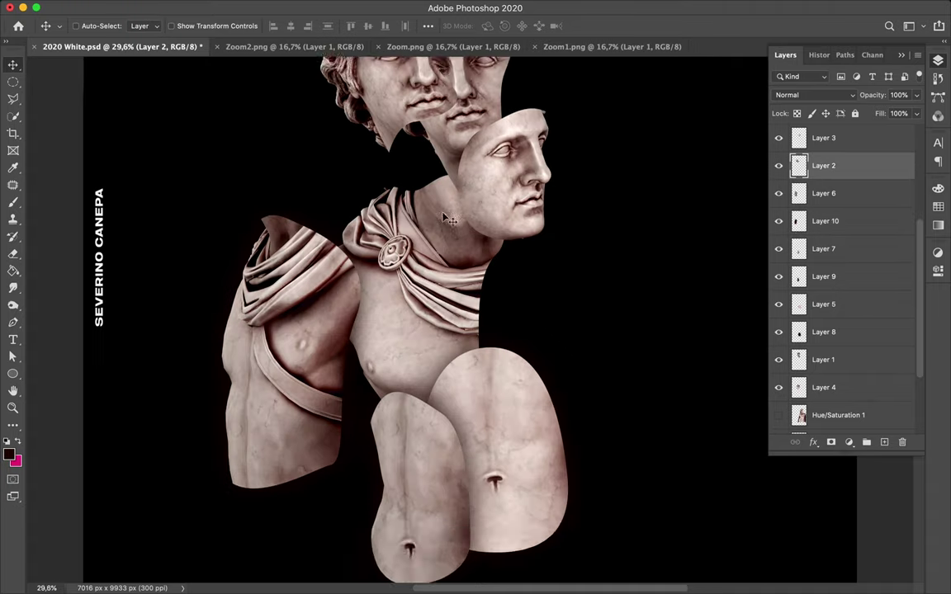
pyautogui.scroll(2, 450, 219)
pyautogui.press('e')
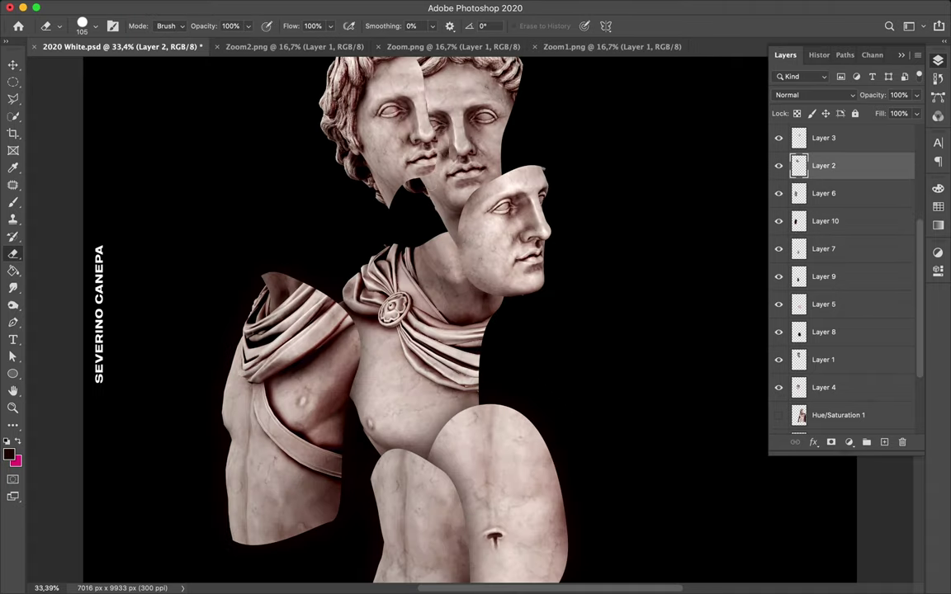
pyautogui.press('v')
pyautogui.moveTo(388, 185)
pyautogui.mouseDown()
pyautogui.moveTo(415, 185)
pyautogui.moveTo(375, 212)
pyautogui.mouseUp()
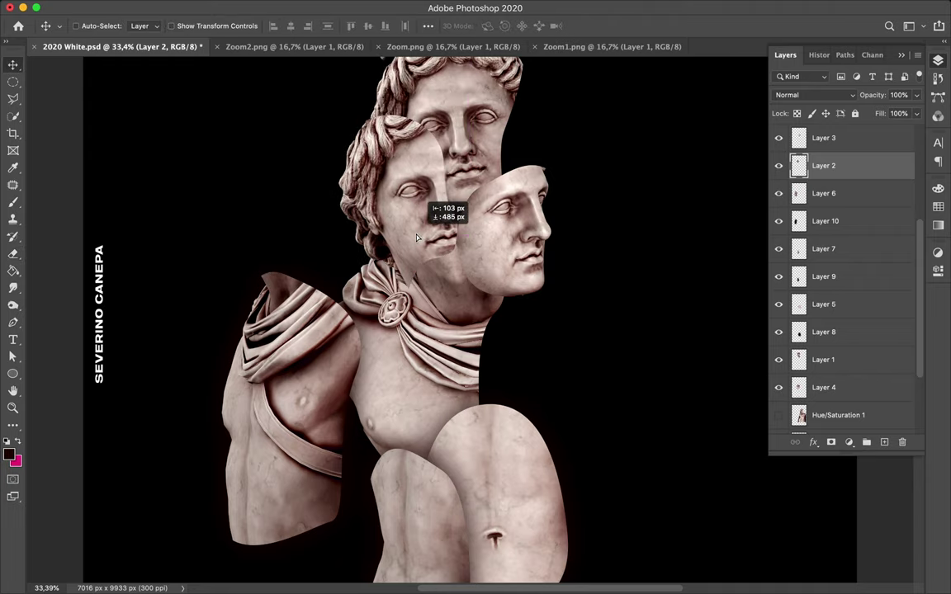
pyautogui.scroll(3, 416, 186)
pyautogui.keyDown('ctrl'); pyautogui.click(416, 186); pyautogui.keyUp('ctrl')
pyautogui.hotkey('ctrl', 't')
pyautogui.write('120')
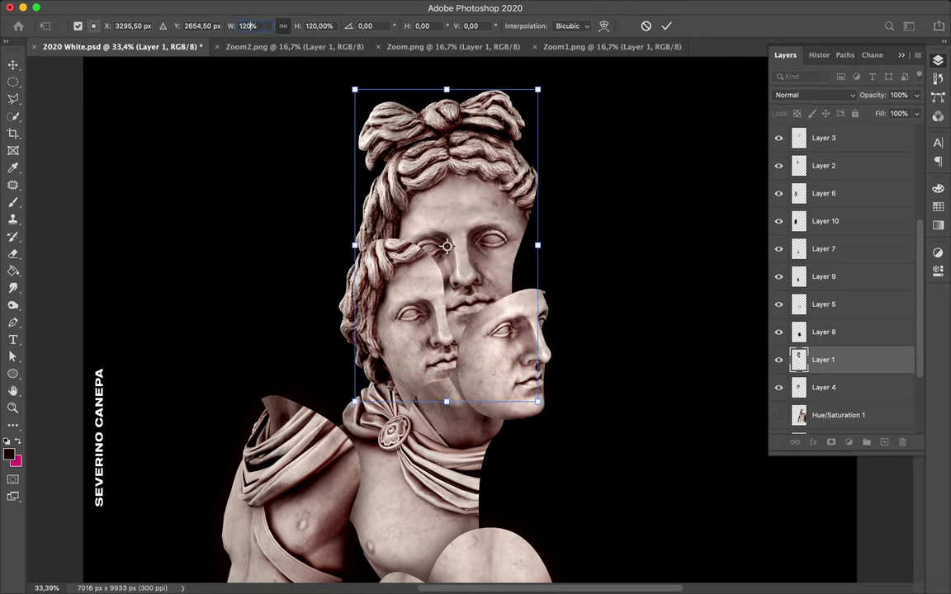
pyautogui.press('Escape')
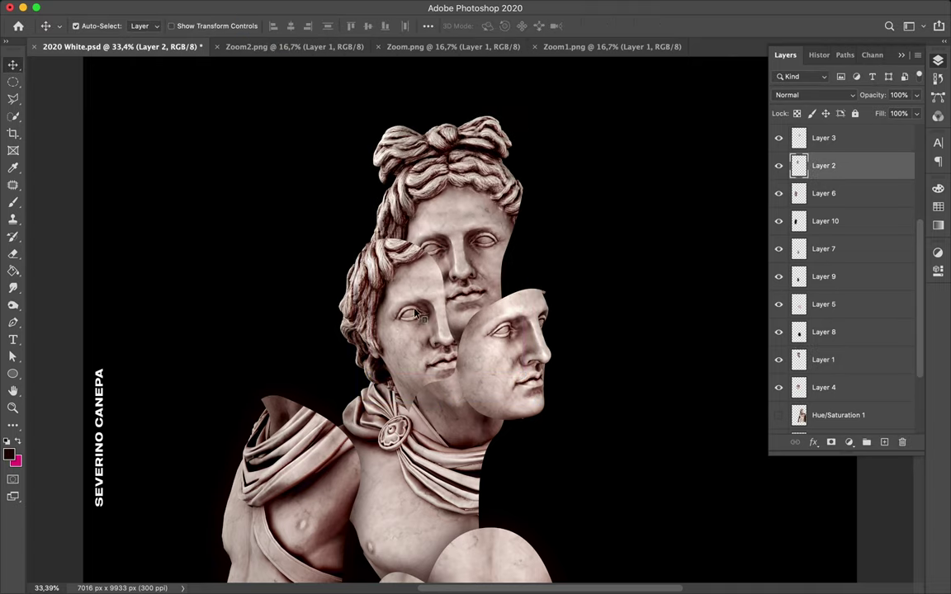
# Enlarge the middle head to 120%, move it up-left, and move the mask face right
pyautogui.hotkey('ctrl', 't')
pyautogui.click(252, 25)
pyautogui.write('120')
pyautogui.moveTo(403, 254); pyautogui.dragTo(382, 201)
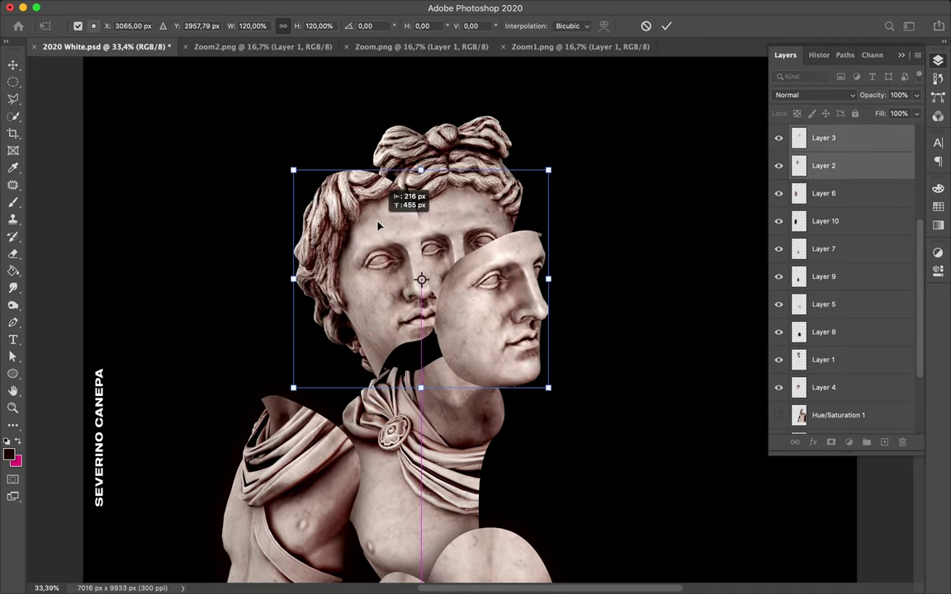
pyautogui.press('Return')
pyautogui.moveTo(481, 288); pyautogui.dragTo(522, 297)
pyautogui.hotkey('ctrl', 't')
pyautogui.press('Escape')
# Shrink the left head to about 85% and move it up and right
pyautogui.click(361, 259)
pyautogui.hotkey('ctrl', 't')
pyautogui.moveTo(280, 345); pyautogui.dragTo(321, 350)
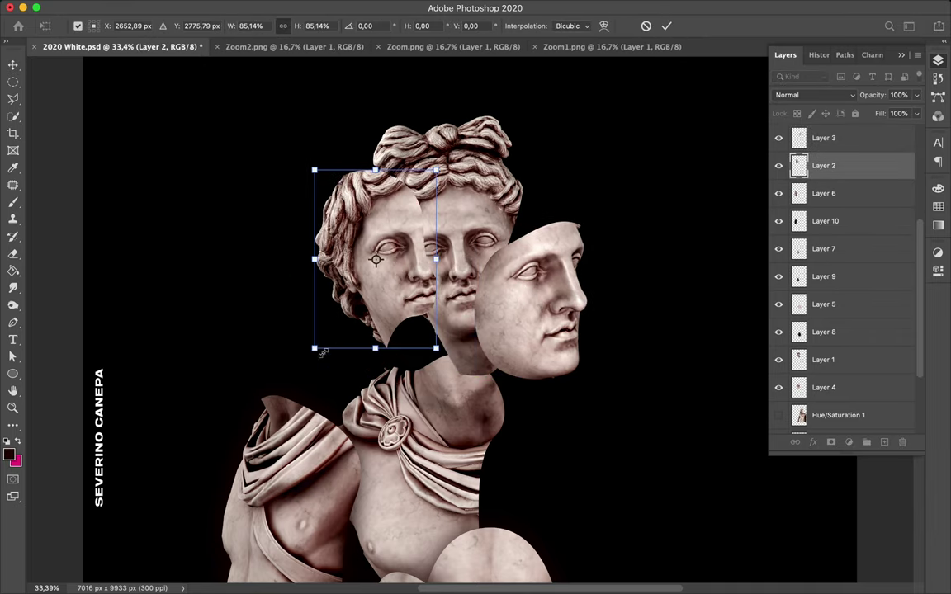
pyautogui.moveTo(363, 305); pyautogui.dragTo(379, 258)
pyautogui.press('Return')
# Trace a Pen path around a face slice and copy it onto new Layer 11
pyautogui.press('p')
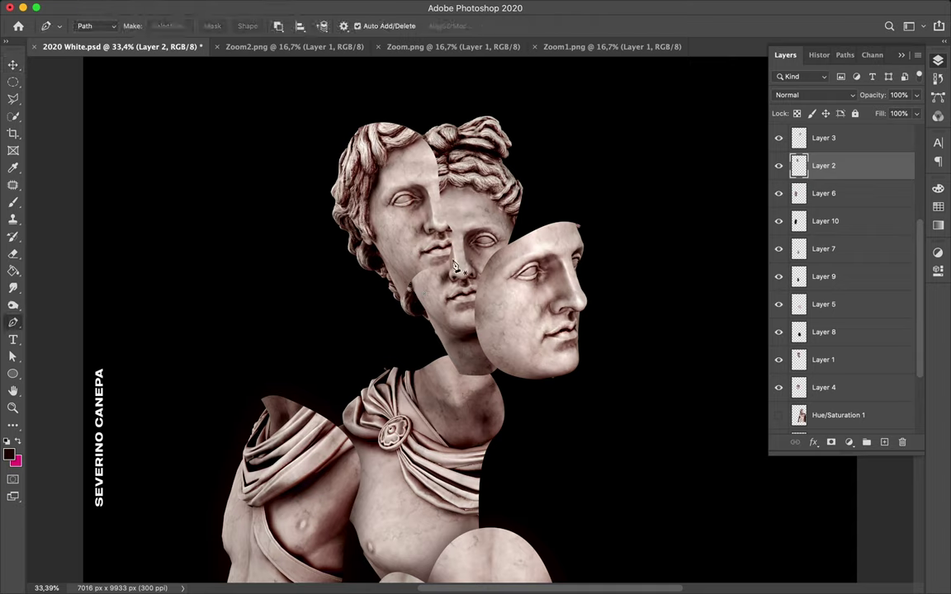
pyautogui.click(452, 262)
pyautogui.press('Return')
pyautogui.press('v')
pyautogui.hotkey('ctrl', 'd')
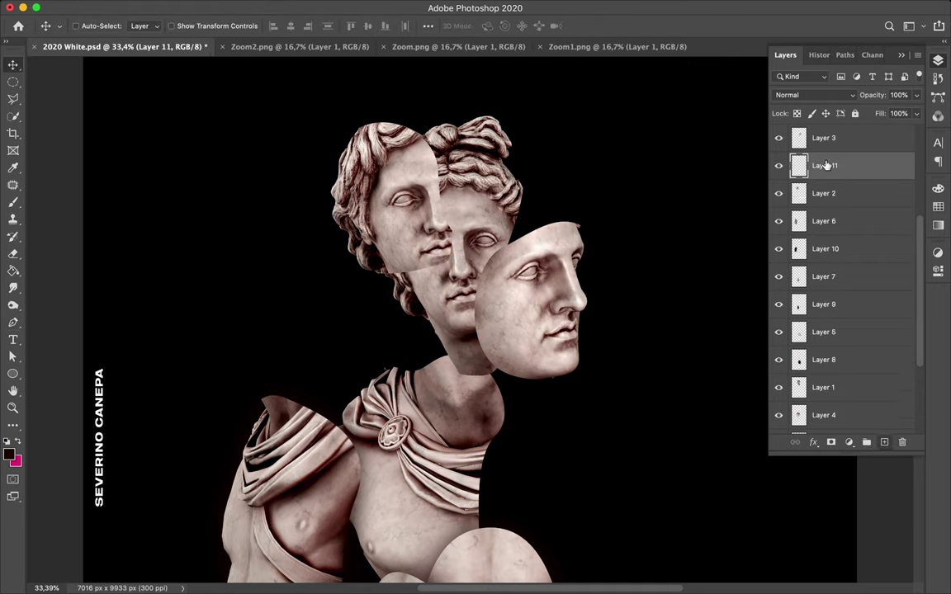
# Move Layer 11 below Layer 2 and reapply the Gaussian blur to a fragment
pyautogui.moveTo(825, 165); pyautogui.dragTo(825, 207)
pyautogui.press('b')
pyautogui.press('m')
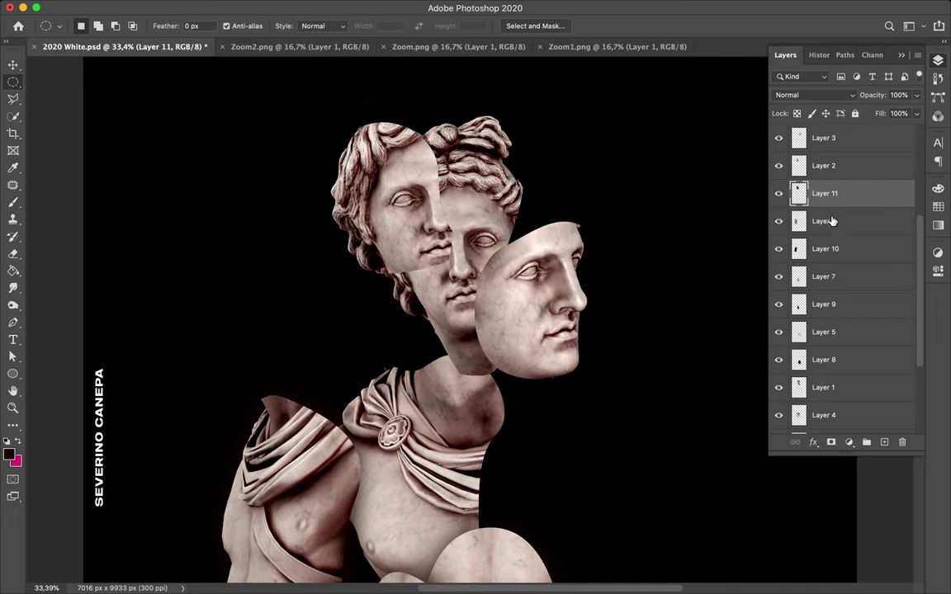
pyautogui.hotkey('ctrl', 'f')
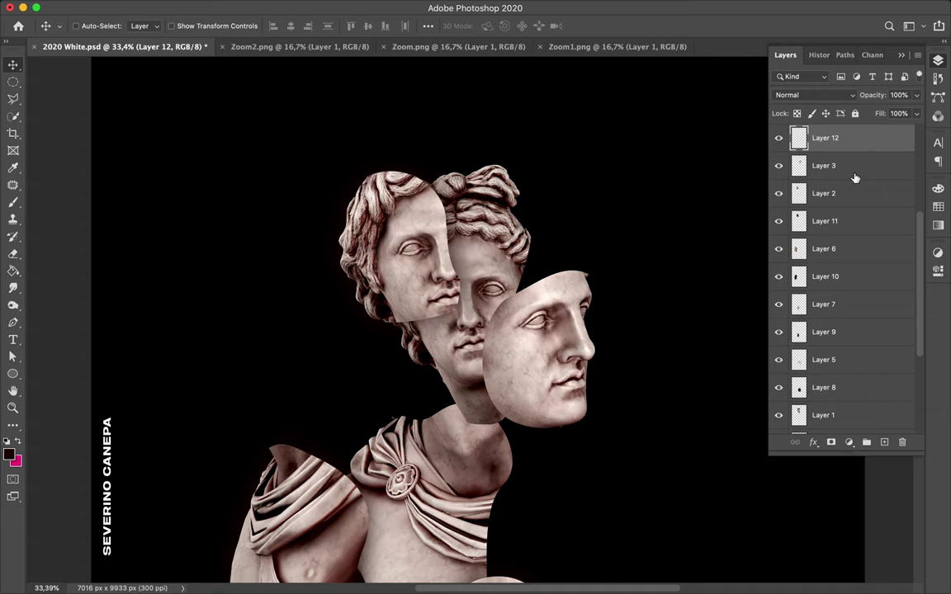
pyautogui.press('b')
pyautogui.press('m')
pyautogui.hotkey('ctrl', 'f')
pyautogui.press('v')
# Restack Layers 7–4 around Layers 6 and 10, and put Layer 1 below Layer 11
pyautogui.scroll(-5, 825, 313)
pyautogui.click(825, 314)
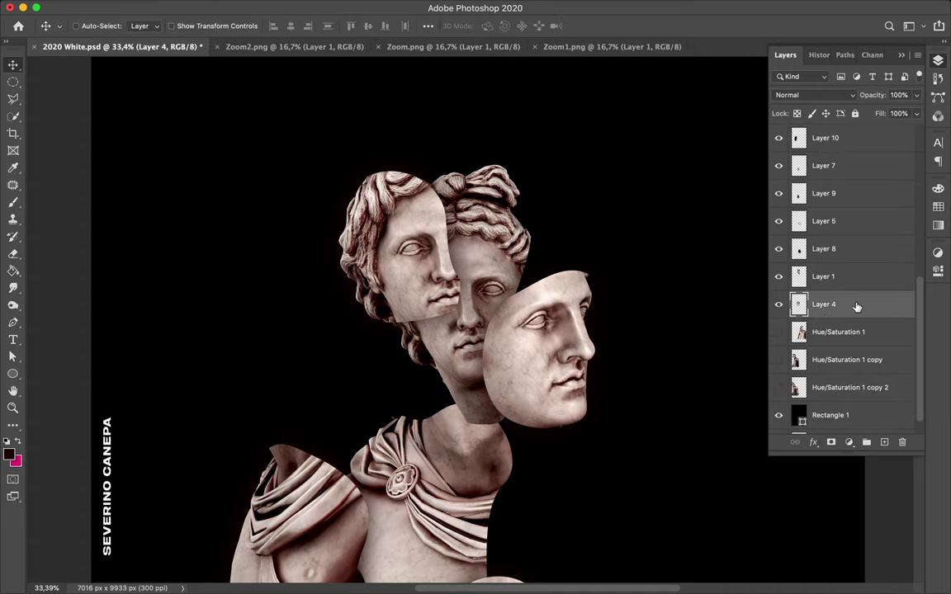
pyautogui.scroll(2, 851, 278)
pyautogui.keyDown('shift'); pyautogui.click(840, 213); pyautogui.keyUp('shift')
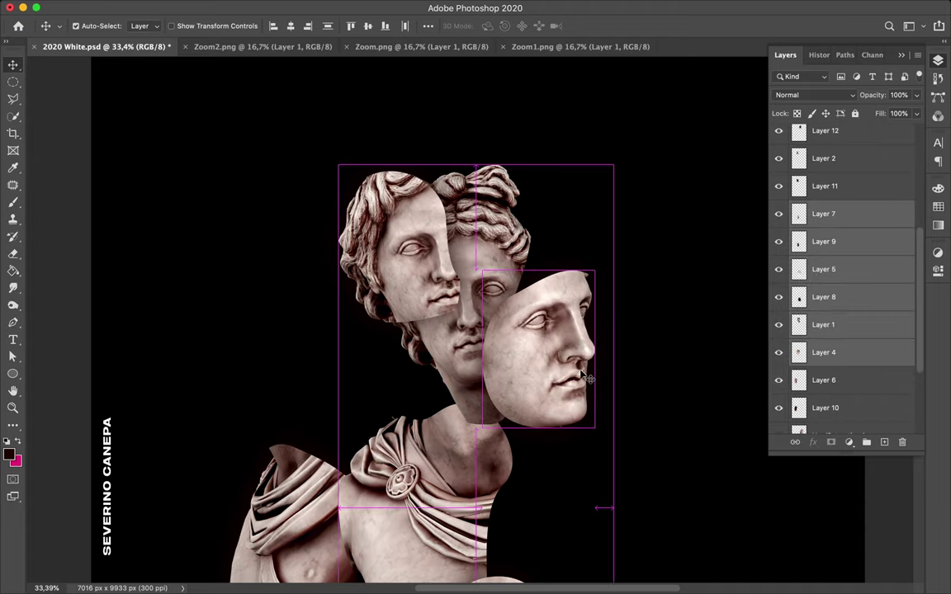
pyautogui.scroll(-4, 825, 330)
pyautogui.moveTo(816, 252); pyautogui.dragTo(817, 390)
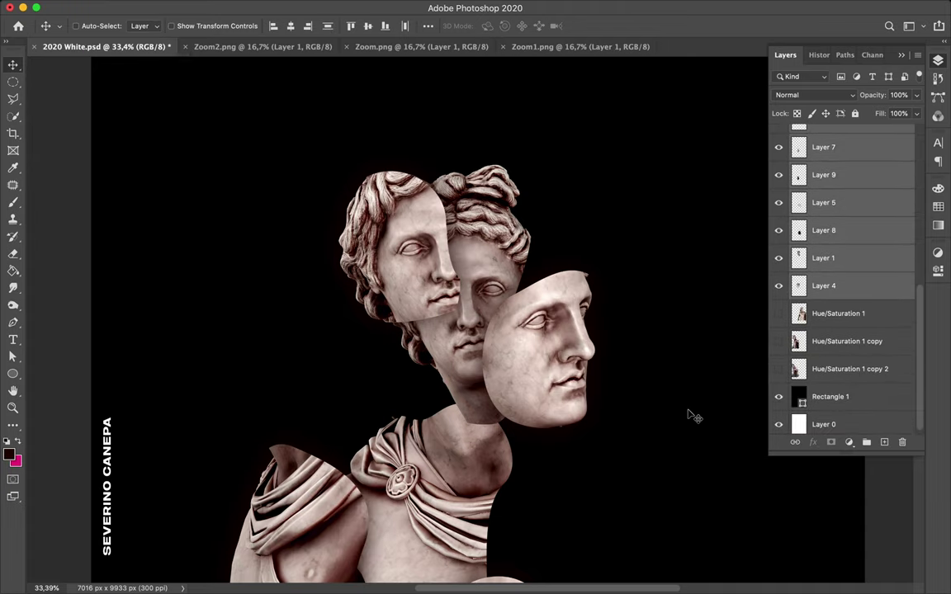
pyautogui.scroll(-2, 692, 415)
pyautogui.scroll(2, 865, 271)
pyautogui.moveTo(845, 321); pyautogui.dragTo(818, 151)
pyautogui.moveTo(823, 304)
pyautogui.mouseDown()
pyautogui.moveTo(822, 414)
pyautogui.moveTo(823, 286)
pyautogui.moveTo(822, 345)
pyautogui.mouseUp()
# Move the right face with its shadow, shift the left face left, and raise the chest piece 30 px
pyautogui.keyDown('super'); pyautogui.click(512, 280); pyautogui.keyUp('super')
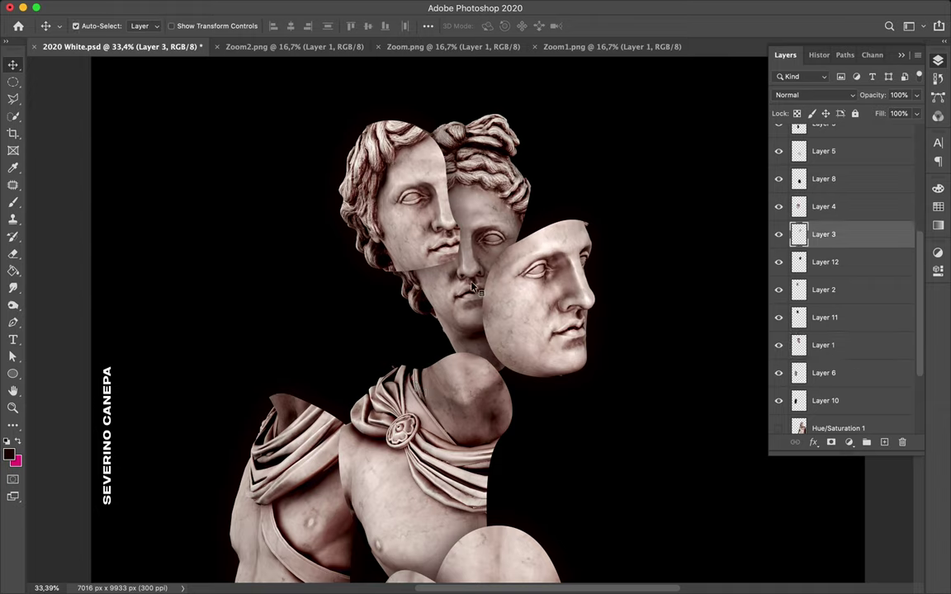
pyautogui.keyDown('shift'); pyautogui.keyDown('super'); pyautogui.click(474, 256); pyautogui.keyUp('super'); pyautogui.keyUp('shift')
pyautogui.moveTo(473, 257); pyautogui.dragTo(520, 275)
pyautogui.keyDown('super'); pyautogui.click(404, 198); pyautogui.keyUp('super')
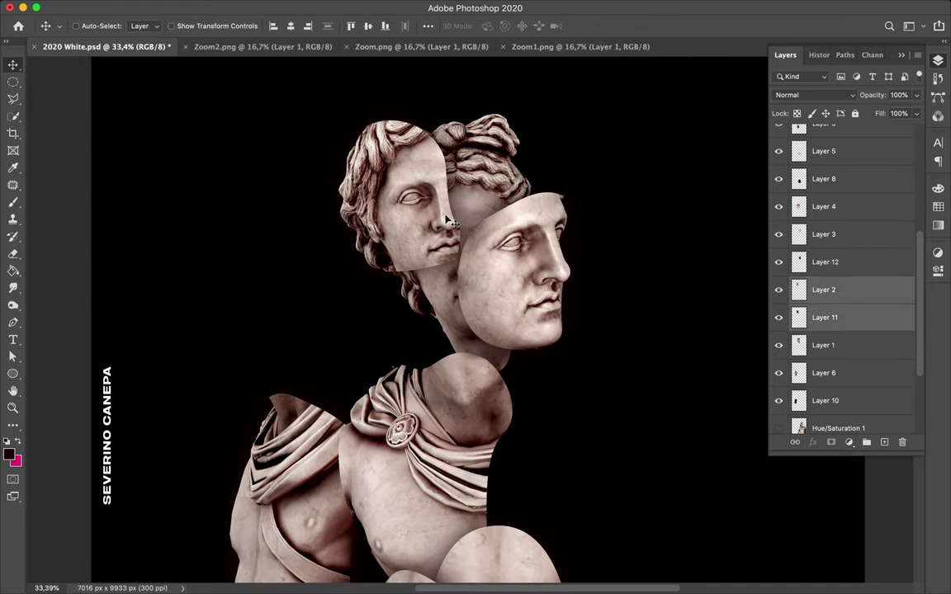
pyautogui.moveTo(404, 198); pyautogui.dragTo(376, 194)
pyautogui.keyDown('super'); pyautogui.click(468, 348); pyautogui.keyUp('super')
pyautogui.moveTo(463, 437); pyautogui.dragTo(474, 416)
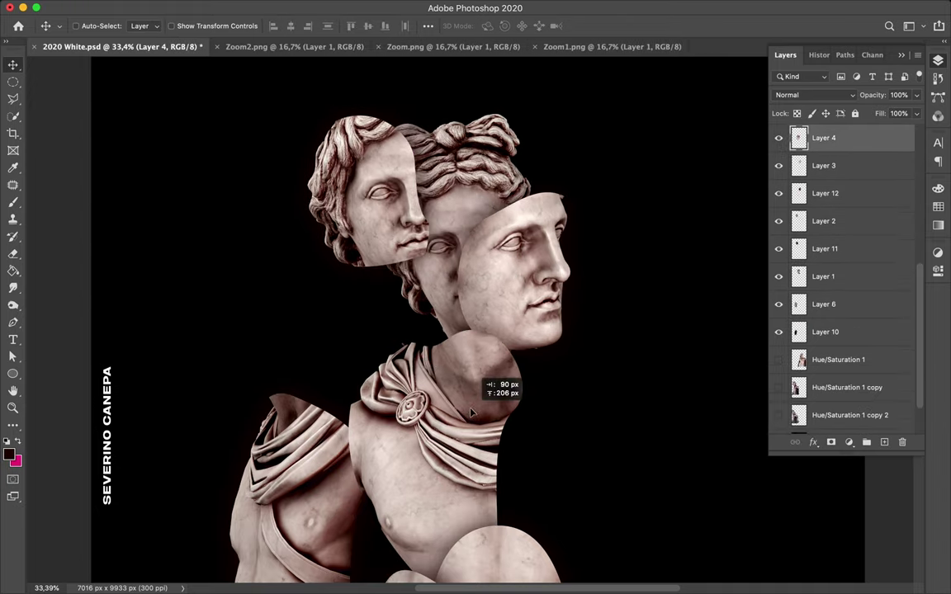
# Add a new layer from the chest piece outline and Gaussian-blur it as a shadow
pyautogui.click(885, 442)
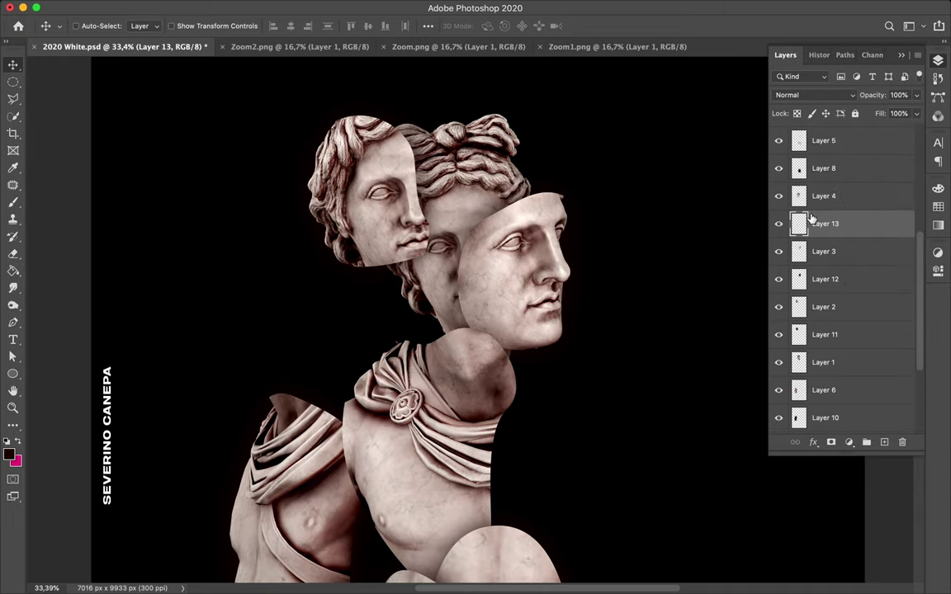
pyautogui.keyDown('super'); pyautogui.click(798, 195); pyautogui.keyUp('super')
pyautogui.press('b')
pyautogui.scroll(-3, 582, 255)
pyautogui.press('m')
pyautogui.click(318, 8)
pyautogui.click(346, 25)
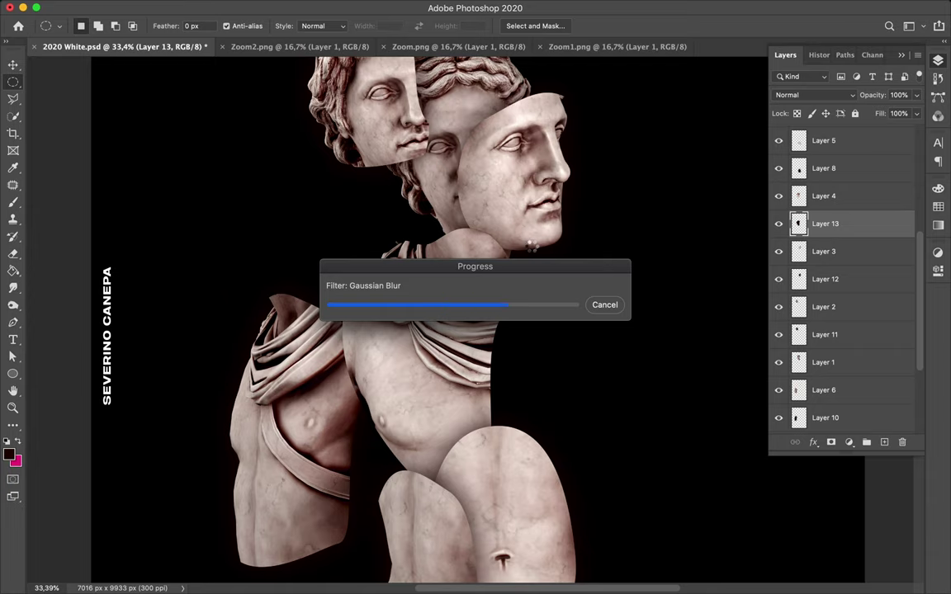
# Put Layers 4 and 13 below Layer 2, then move Layers 6 and 10 up and right
pyautogui.press('v')
pyautogui.keyDown('shift'); pyautogui.click(874, 198); pyautogui.keyUp('shift')
pyautogui.moveTo(874, 208); pyautogui.dragTo(871, 345)
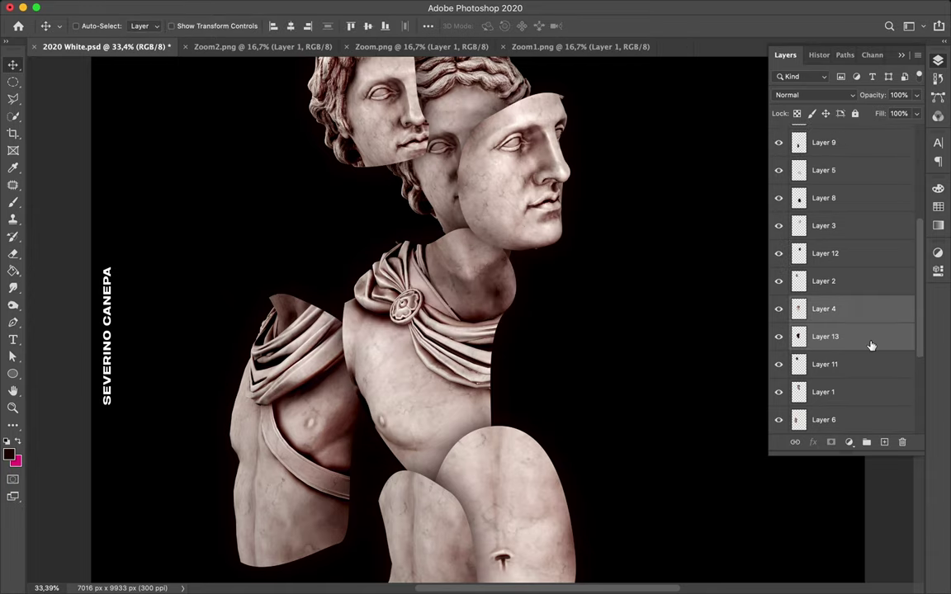
pyautogui.keyDown('super'); pyautogui.click(309, 435); pyautogui.keyUp('super')
pyautogui.keyDown('shift'); pyautogui.keyDown('super'); pyautogui.click(278, 353); pyautogui.keyUp('super'); pyautogui.keyUp('shift')
pyautogui.moveTo(280, 402); pyautogui.dragTo(351, 338)
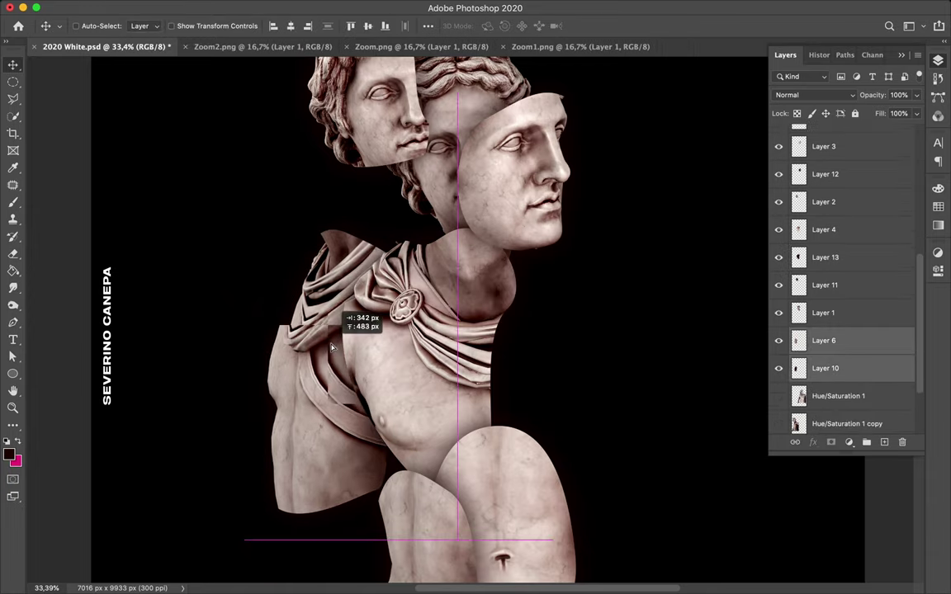
pyautogui.scroll(-5, 351, 338)
pyautogui.scroll(-3, 318, 418)
# Duplicate the face slice with Layers 3 and 12 in stepped copies to the right
pyautogui.scroll(-3, 318, 418)
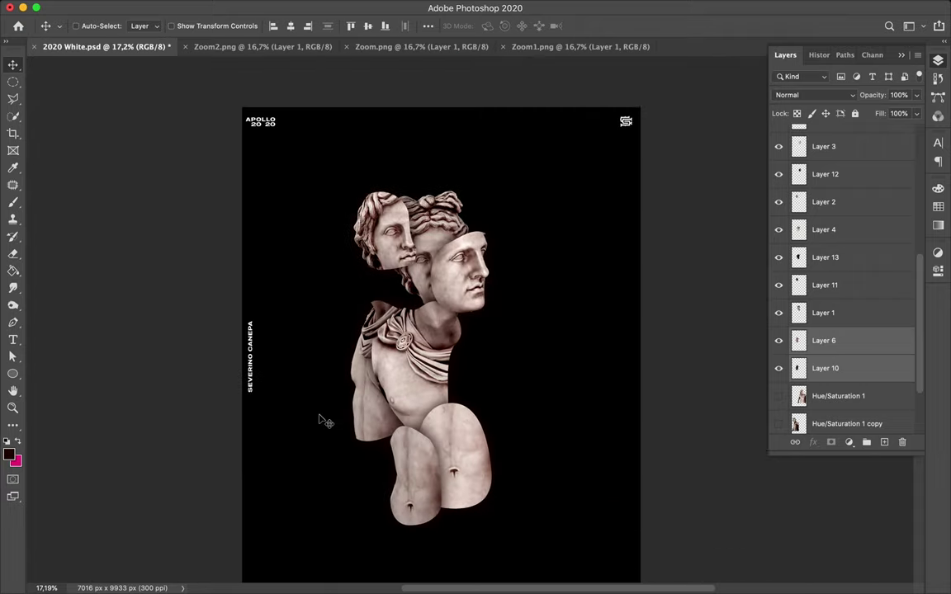
pyautogui.keyDown('super'); pyautogui.click(388, 231); pyautogui.keyUp('super')
pyautogui.keyDown('shift'); pyautogui.keyDown('super'); pyautogui.click(467, 266); pyautogui.keyUp('super'); pyautogui.keyUp('shift')
pyautogui.moveTo(467, 266)
pyautogui.mouseDown()
pyautogui.moveTo(454, 262)
pyautogui.moveTo(487, 284)
pyautogui.moveTo(528, 281)
pyautogui.mouseUp()
# Duplicate the lower abdomen slice in stepped copies to the left
pyautogui.scroll(3, 364, 230)
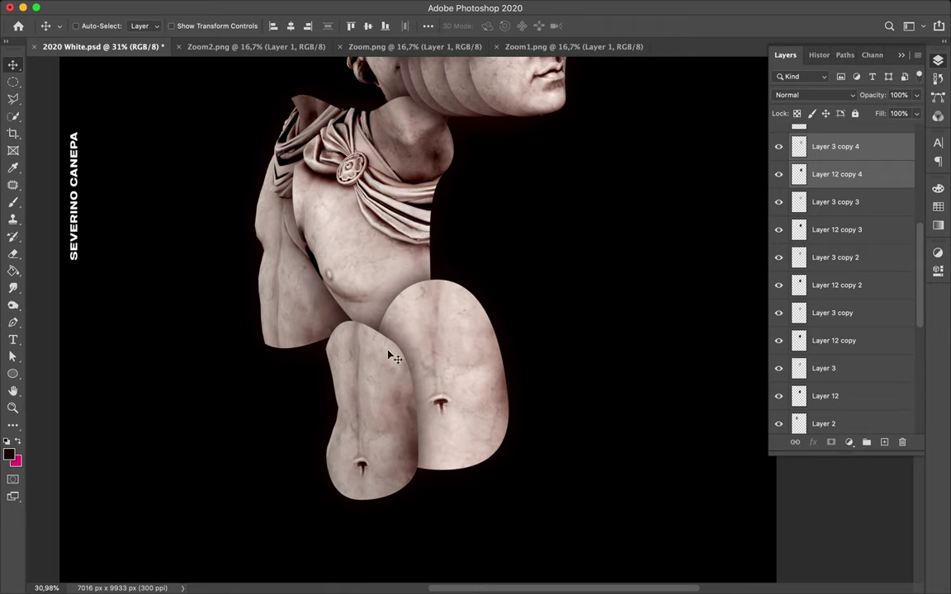
pyautogui.keyDown('super'); pyautogui.click(385, 388); pyautogui.keyUp('super')
pyautogui.moveTo(385, 388); pyautogui.dragTo(285, 381)
pyautogui.scroll(-3, 509, 396)
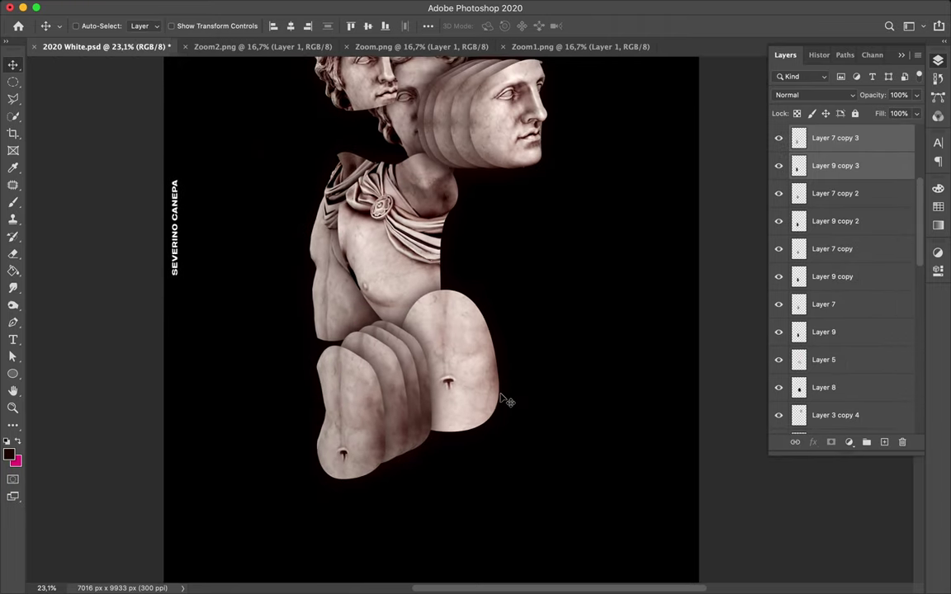
pyautogui.scroll(-2, 501, 401)
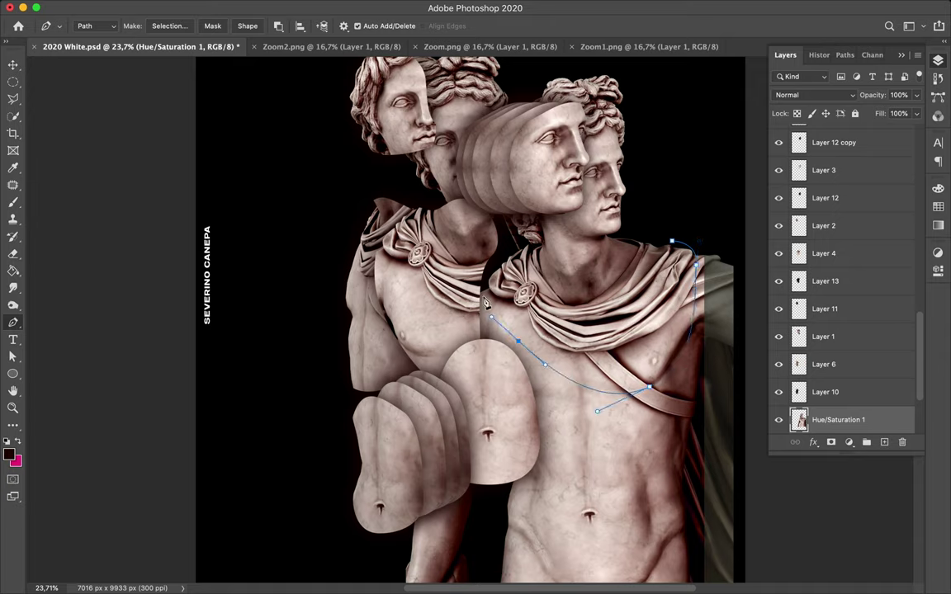
# Copy the Pen-traced shoulder onto Layer 14, place it over the torso, and raise it in the stack
pyautogui.click(169, 26)
pyautogui.press('Return')
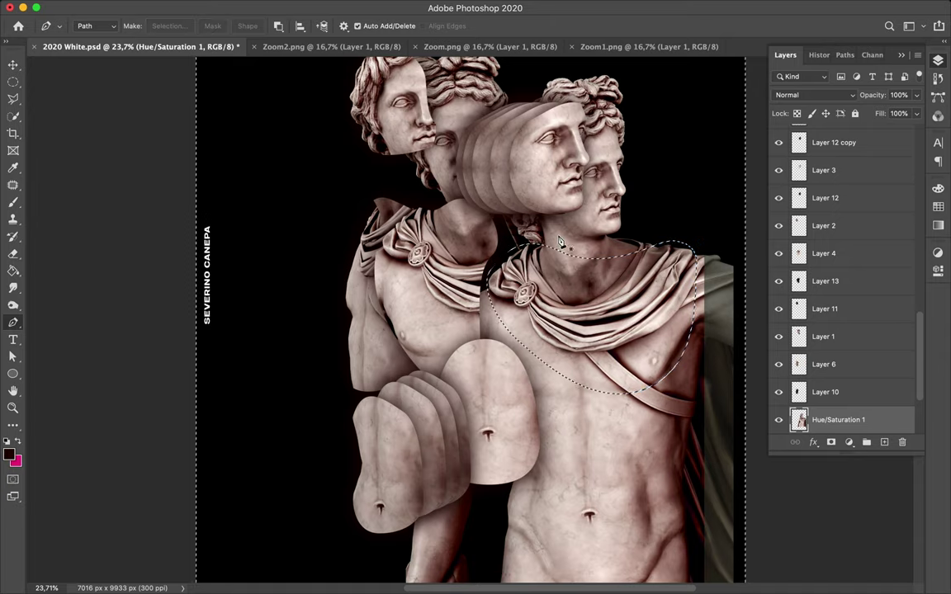
pyautogui.hotkey('ctrl', 'j')
pyautogui.press('v')
pyautogui.moveTo(644, 329)
pyautogui.mouseDown()
pyautogui.moveTo(510, 276)
pyautogui.moveTo(625, 279)
pyautogui.mouseUp()
pyautogui.moveTo(826, 299)
pyautogui.mouseDown()
pyautogui.moveTo(841, 124)
pyautogui.moveTo(844, 203)
pyautogui.mouseUp()
pyautogui.moveTo(624, 241)
pyautogui.mouseDown()
pyautogui.moveTo(595, 229)
pyautogui.moveTo(595, 221)
pyautogui.mouseUp()
# Erase the shoulder piece's edges, nudge it up, and paint a shadow from its outline
pyautogui.press('e')
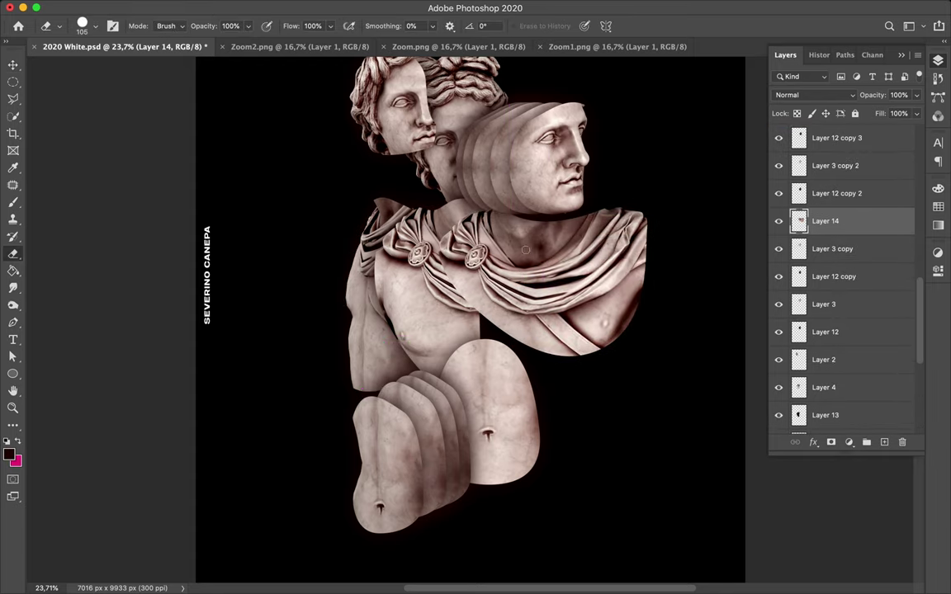
pyautogui.press('v')
pyautogui.moveTo(525, 249); pyautogui.dragTo(521, 225)
pyautogui.moveTo(551, 254); pyautogui.dragTo(551, 254)
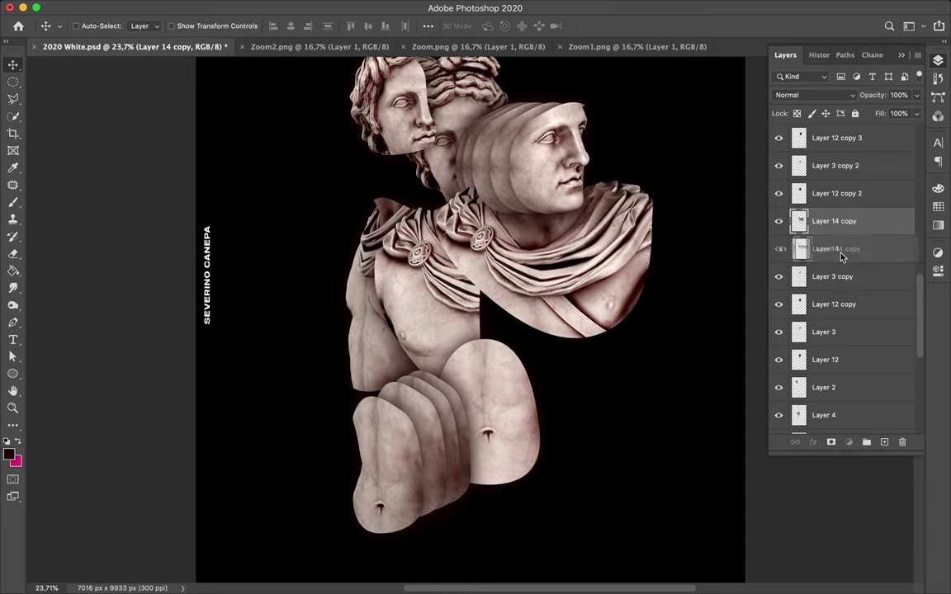
pyautogui.keyDown('ctrl'); pyautogui.click(799, 246); pyautogui.keyUp('ctrl')
pyautogui.press('b')
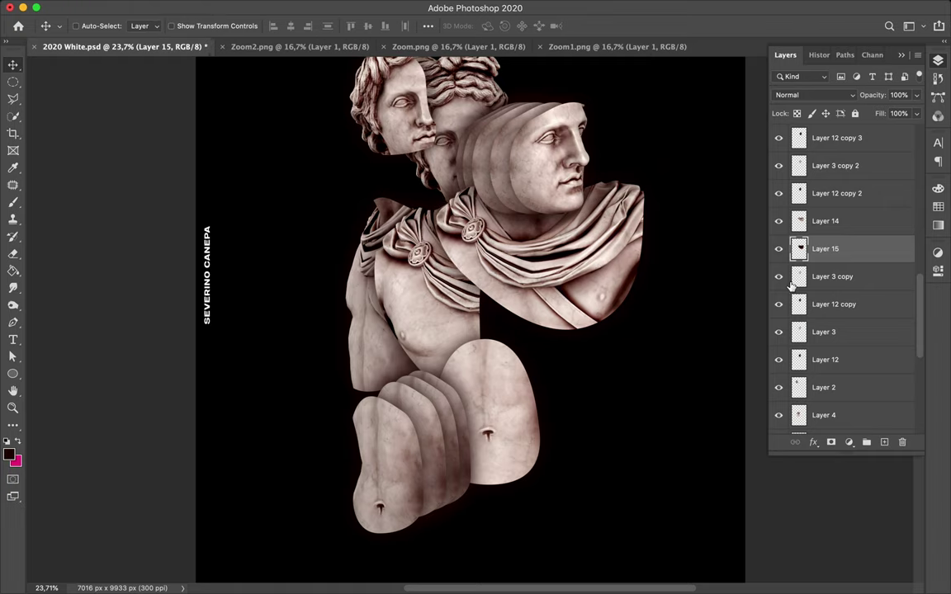
# Duplicate the shoulder piece with its Layer 15 shadow down-right and rearrange the copies' stacking
pyautogui.keyDown('ctrl'); pyautogui.click(824, 221); pyautogui.keyUp('ctrl')
pyautogui.moveTo(523, 236); pyautogui.dragTo(538, 250)
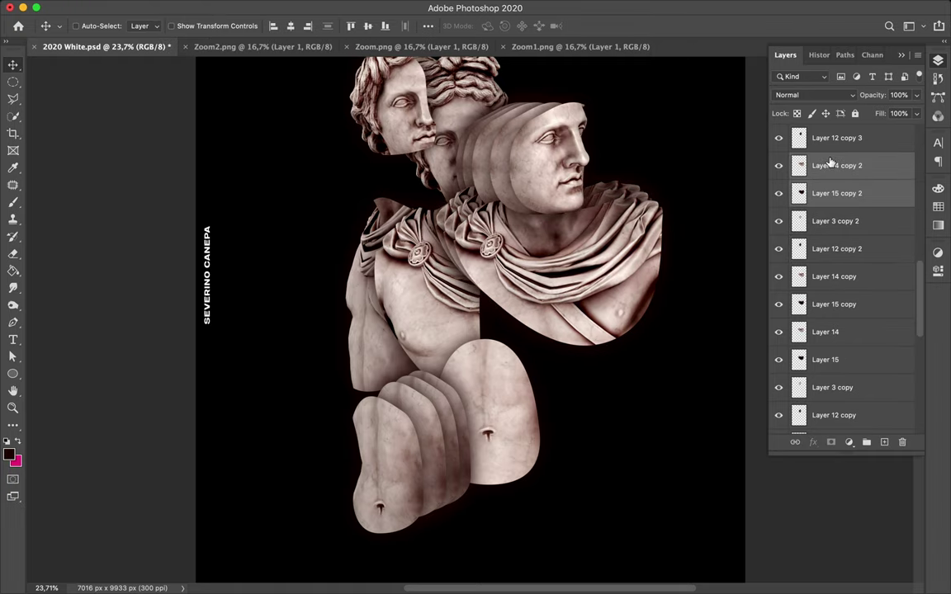
pyautogui.moveTo(829, 157); pyautogui.dragTo(828, 159)
pyautogui.scroll(-5, 840, 330)
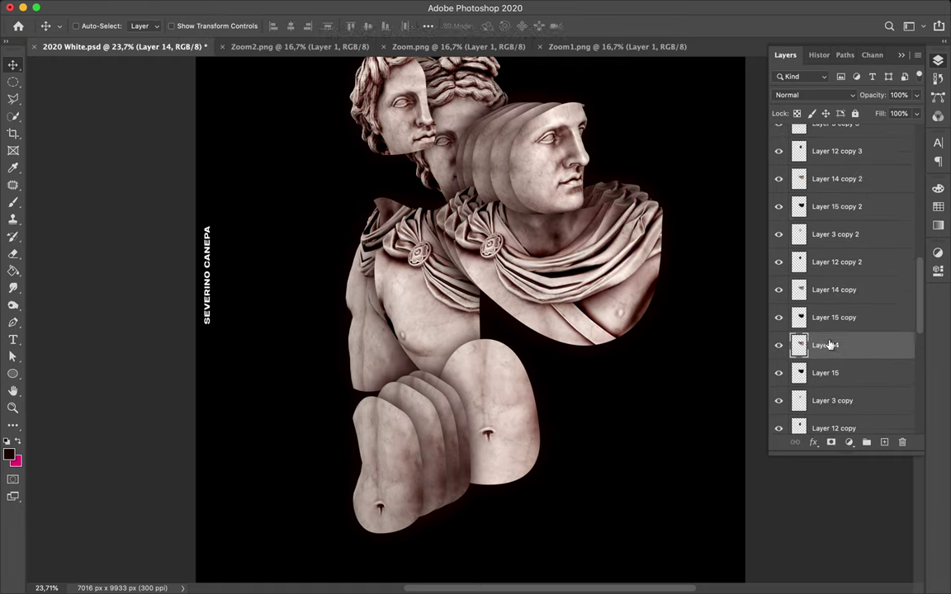
pyautogui.click(825, 295)
# Reposition the Layer 4 fragment to the right on the canvas
pyautogui.scroll(-3, 849, 266)
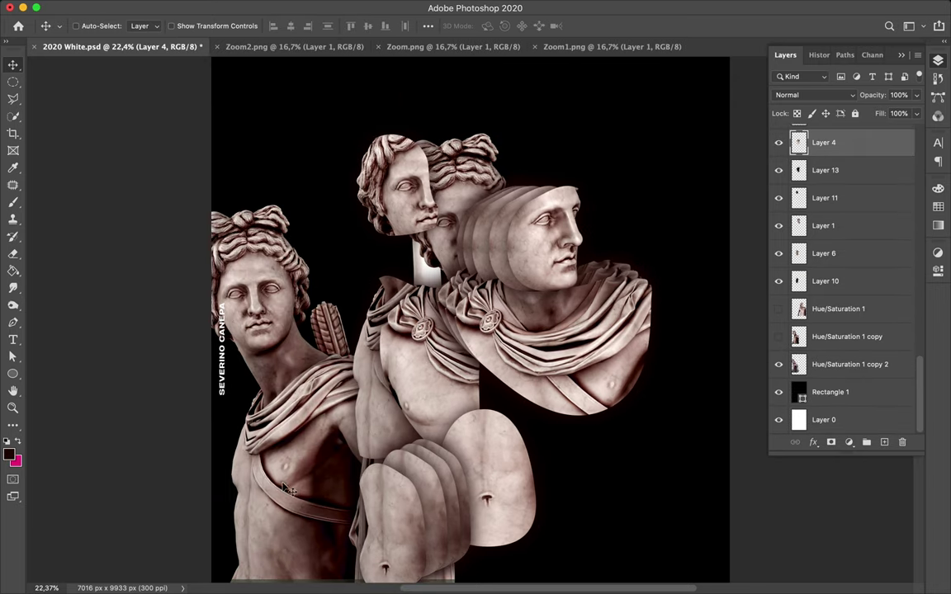
pyautogui.moveTo(346, 396); pyautogui.dragTo(688, 400)
pyautogui.scroll(-3, 690, 400)
# Copy a Pen-traced abdomen piece onto Layer 16, move it up-left, and stack it between Layers 11 and 1
pyautogui.press('p')
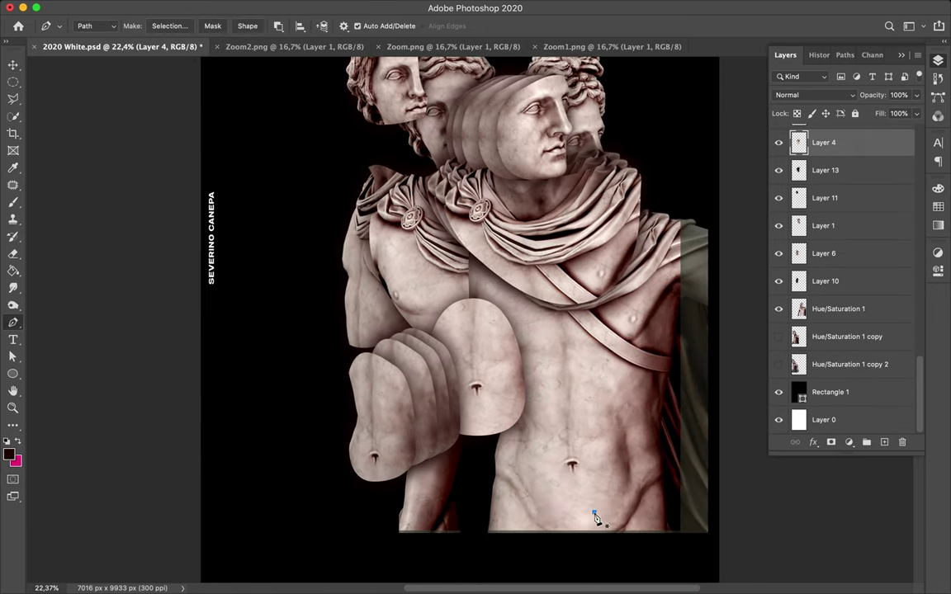
pyautogui.hotkey('ctrl', 'Return')
pyautogui.hotkey('ctrl', 'j')
pyautogui.press('Return')
pyautogui.click(838, 309)
pyautogui.hotkey('ctrl', 'j')
pyautogui.moveTo(642, 387); pyautogui.dragTo(582, 342)
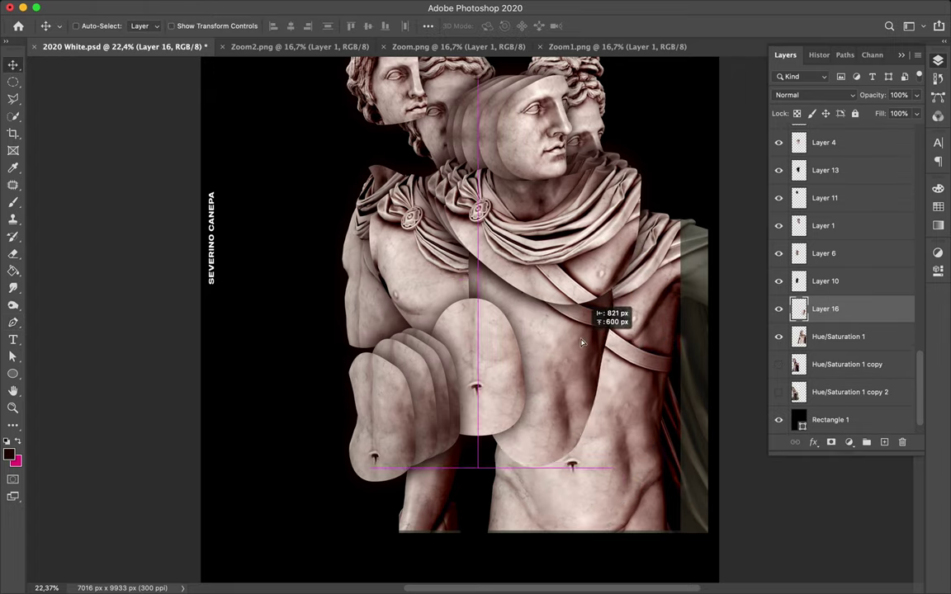
pyautogui.moveTo(825, 309)
pyautogui.mouseDown()
pyautogui.moveTo(844, 271)
pyautogui.moveTo(833, 172)
pyautogui.mouseUp()
# Place Layer 16 between Layers 2 and 4 and brush its shadow on new Layer 17
pyautogui.moveTo(541, 198); pyautogui.dragTo(505, 271)
pyautogui.keyDown('ctrl'); pyautogui.click(884, 442); pyautogui.keyUp('ctrl')
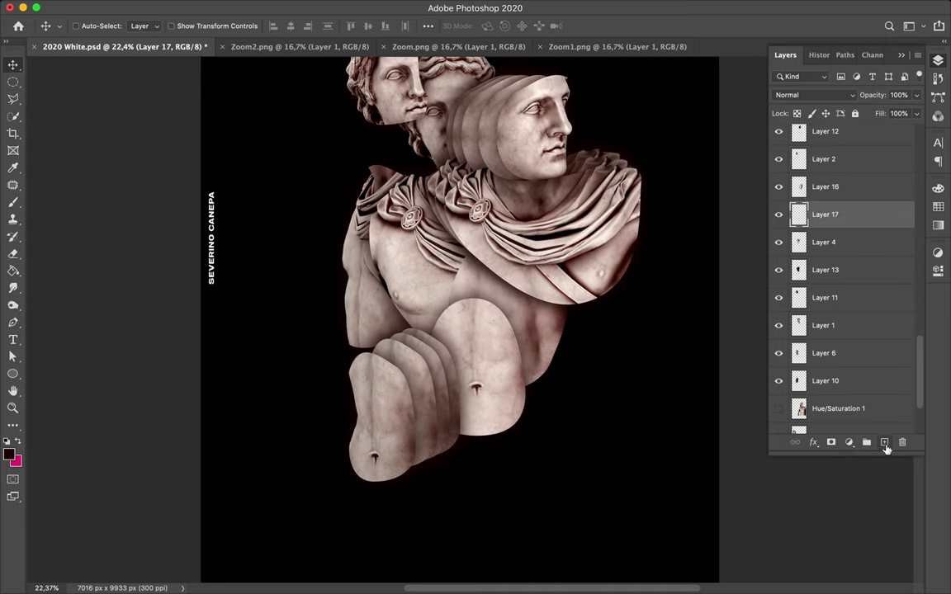
pyautogui.press('b')
pyautogui.click(314, 11)
pyautogui.press('Escape')
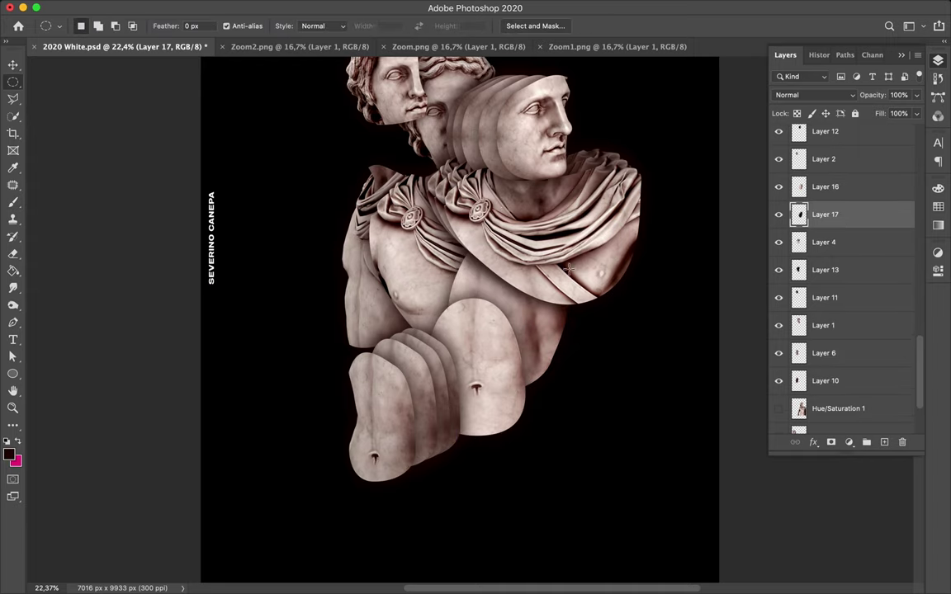
pyautogui.press('v')
# Raise Layers 16 and 17 and duplicate them into two offset copies lower on the torso
pyautogui.moveTo(826, 330); pyautogui.dragTo(845, 140)
pyautogui.moveTo(489, 448); pyautogui.dragTo(539, 471)
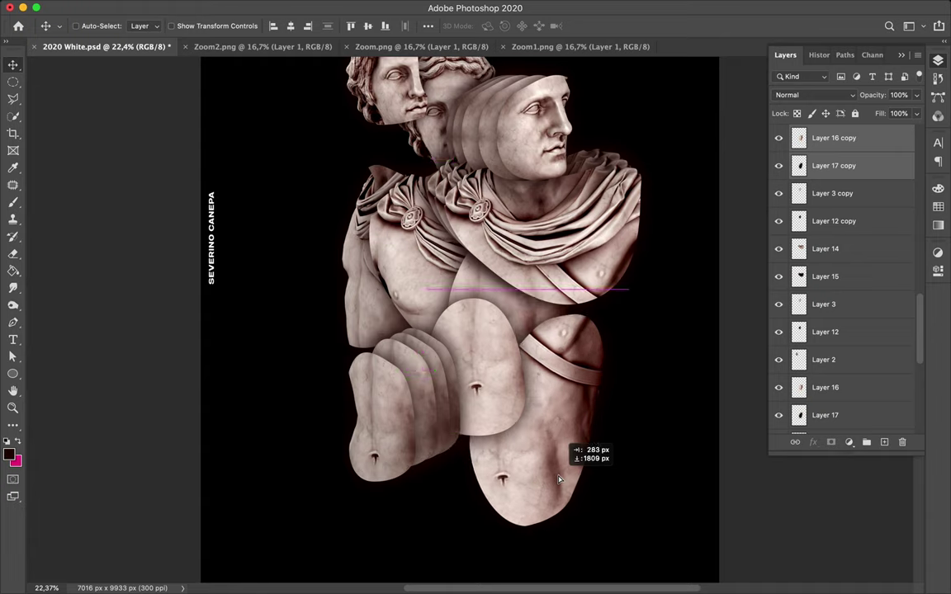
pyautogui.scroll(2, 536, 412)
pyautogui.moveTo(534, 368); pyautogui.dragTo(534, 368)
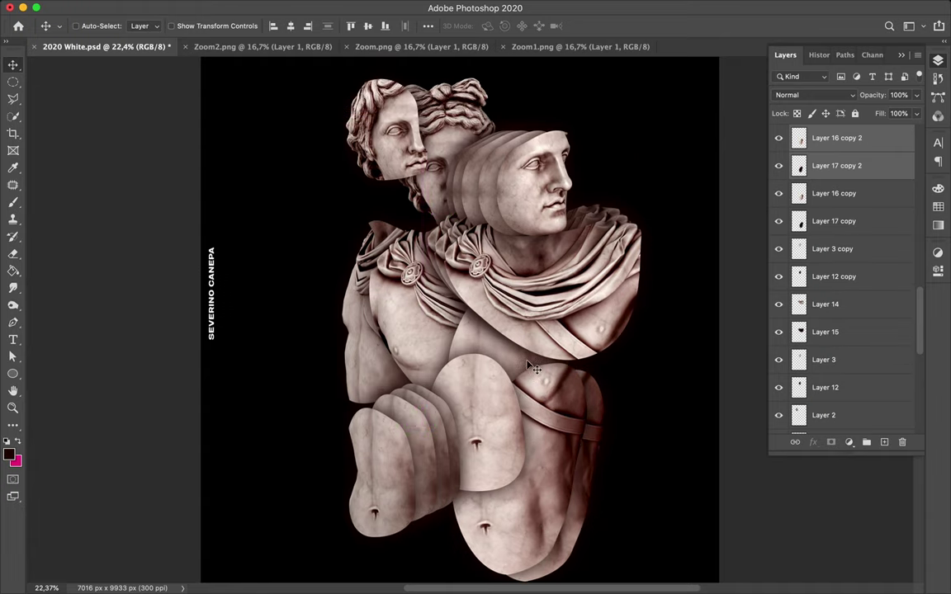
pyautogui.click(12, 203)
pyautogui.click(88, 26)
# Duplicate Layer 18 as a feather fragment and reveal the Hue/Saturation 1 layer
pyautogui.press('Escape')
pyautogui.press('super+alt+shift+n')
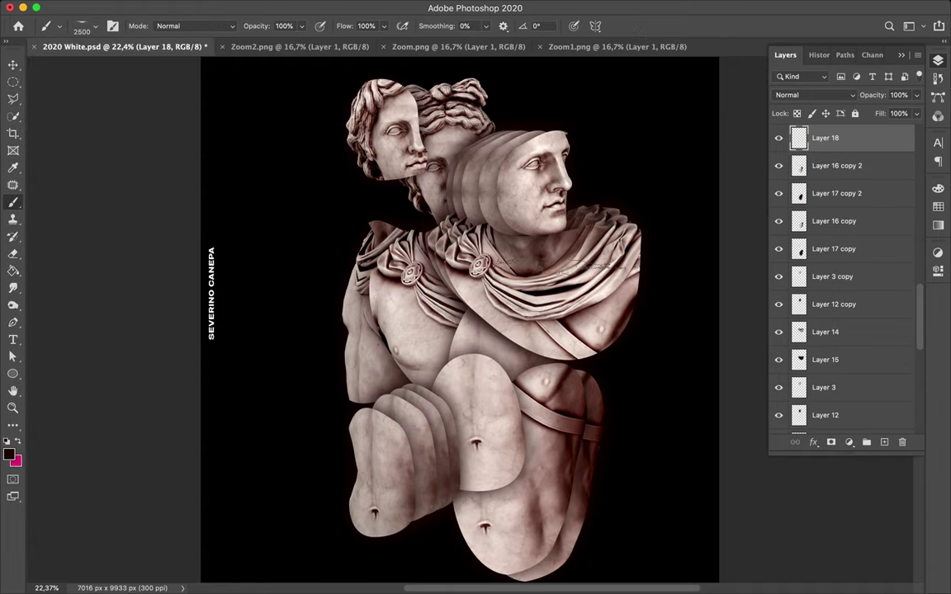
pyautogui.hotkey('ctrl', 'j')
pyautogui.scroll(-5, 841, 272)
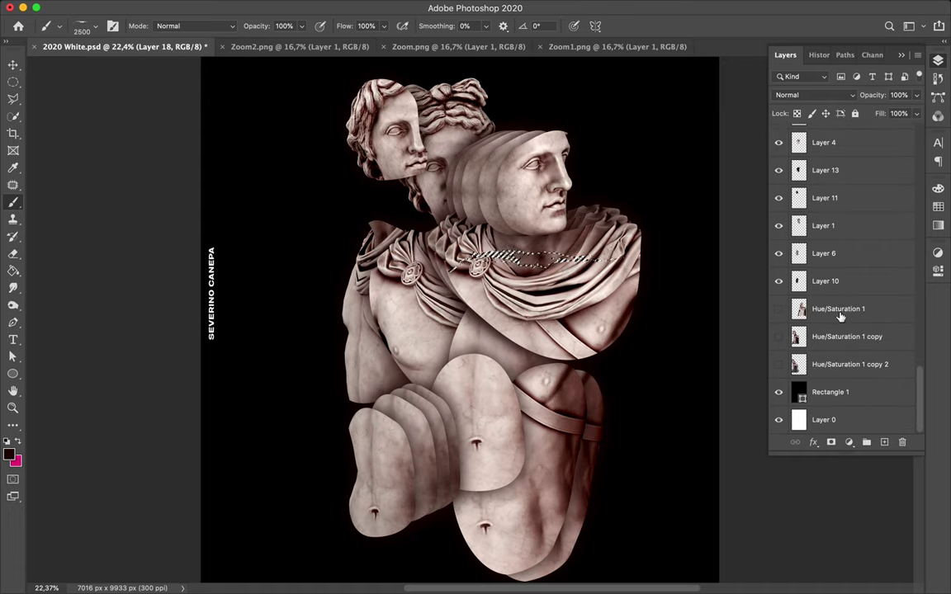
pyautogui.click(838, 308)
pyautogui.click(777, 309)
pyautogui.press('v')
pyautogui.moveTo(598, 202); pyautogui.dragTo(561, 107)
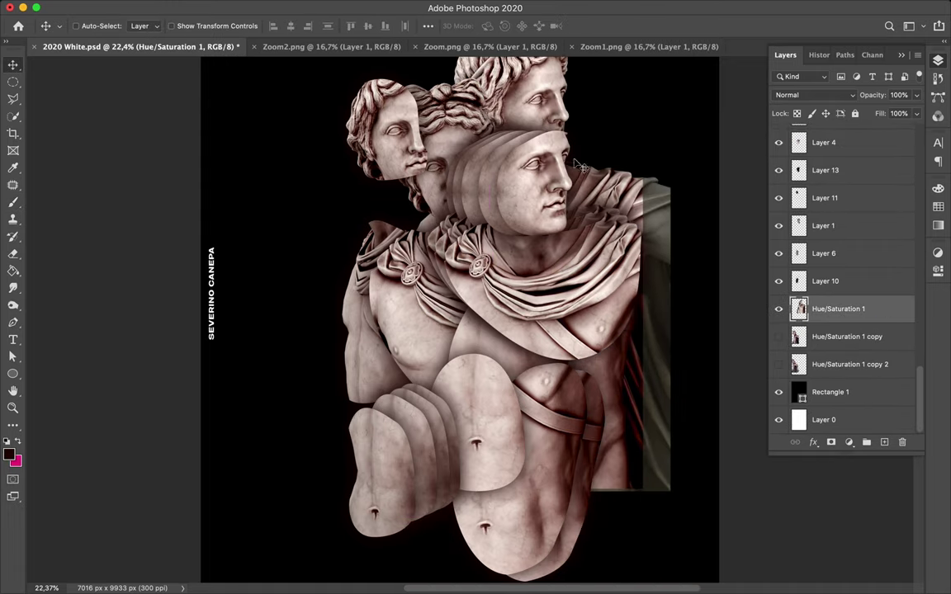
# Move the arrow-feather fragment out to the left of the statues
pyautogui.scroll(5, 922, 301)
pyautogui.scroll(-5, 858, 281)
pyautogui.click(825, 307)
pyautogui.moveTo(511, 257); pyautogui.dragTo(321, 248)
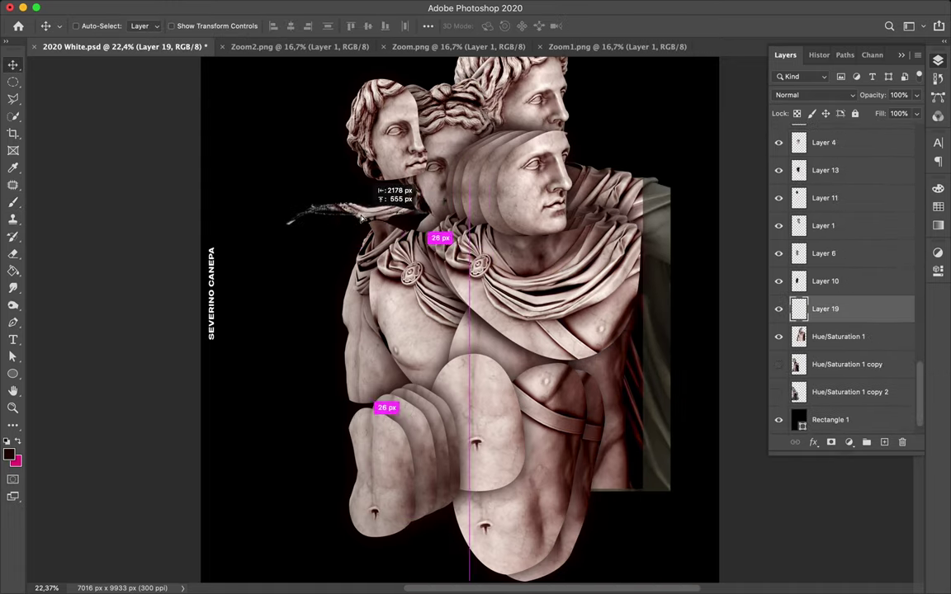
# Move the Hue/Saturation layers into the Layout group and collapse it
pyautogui.click(838, 359)
pyautogui.keyDown('shift'); pyautogui.click(850, 415); pyautogui.keyUp('shift')
pyautogui.moveTo(850, 415)
pyautogui.mouseDown()
pyautogui.moveTo(815, 86)
pyautogui.moveTo(817, 312)
pyautogui.mouseUp()
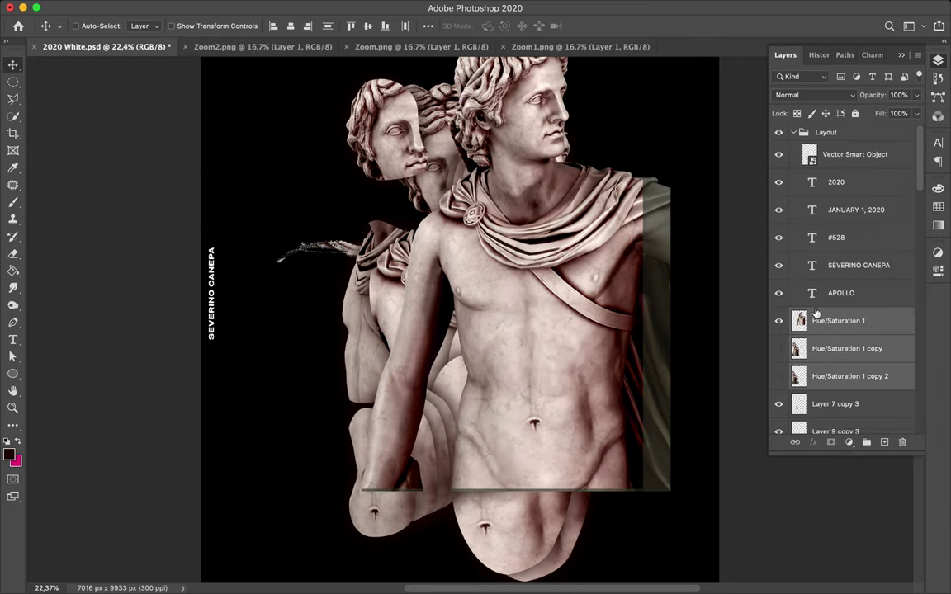
pyautogui.click(793, 132)
# On a new layer, paint Dusty_grunge_stripe brush strokes across the shoulder and chest
pyautogui.press('b')
pyautogui.click(93, 27)
pyautogui.scroll(-2, 82, 248)
pyautogui.click(100, 240)
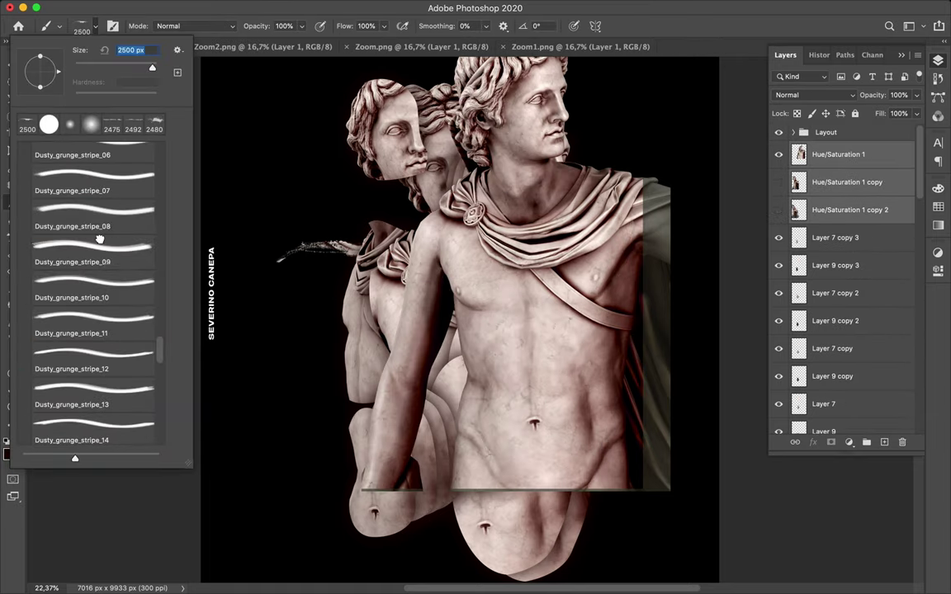
pyautogui.hotkey('ctrl', 'shift', 'alt', 'n')
pyautogui.moveTo(462, 231); pyautogui.dragTo(549, 204)
pyautogui.moveTo(483, 277); pyautogui.dragTo(594, 268)
# Copy the grunge-shaped statue area to a new layer, move it down, rotate about 13°
pyautogui.click(818, 180)
pyautogui.hotkey('ctrl', 'alt', 'shift', 'e')
pyautogui.press('v')
pyautogui.moveTo(528, 248); pyautogui.dragTo(569, 318)
pyautogui.hotkey('ctrl', 't')
pyautogui.moveTo(680, 351); pyautogui.dragTo(615, 260)
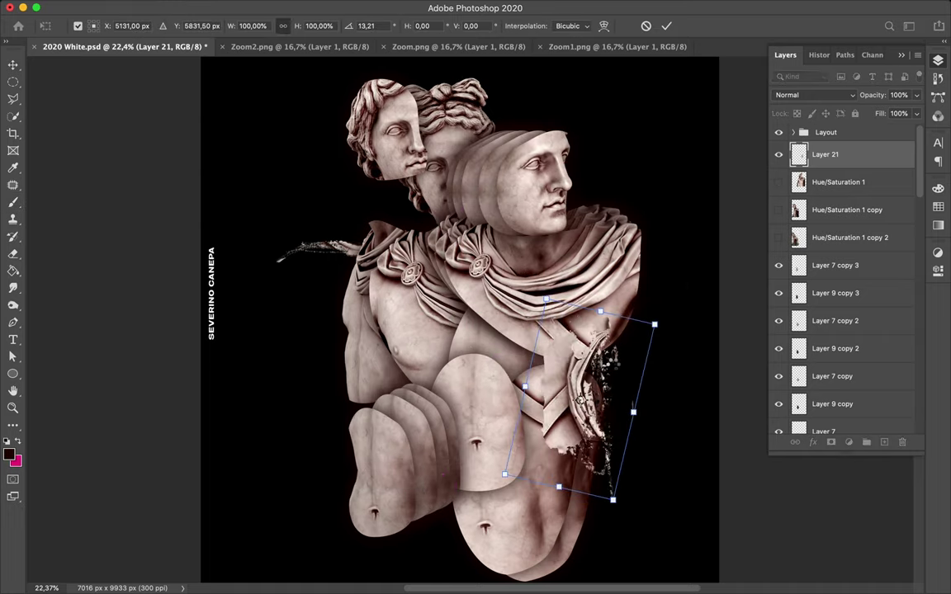
pyautogui.press('Return')
# Place the drape fragment up and right, stacking Layer 21 above Layer 3 copy 2
pyautogui.moveTo(581, 401); pyautogui.dragTo(636, 297)
pyautogui.moveTo(825, 154)
pyautogui.mouseDown()
pyautogui.moveTo(829, 391)
pyautogui.moveTo(864, 373)
pyautogui.mouseUp()
pyautogui.moveTo(703, 297); pyautogui.dragTo(639, 248)
pyautogui.scroll(3, 453, 237)
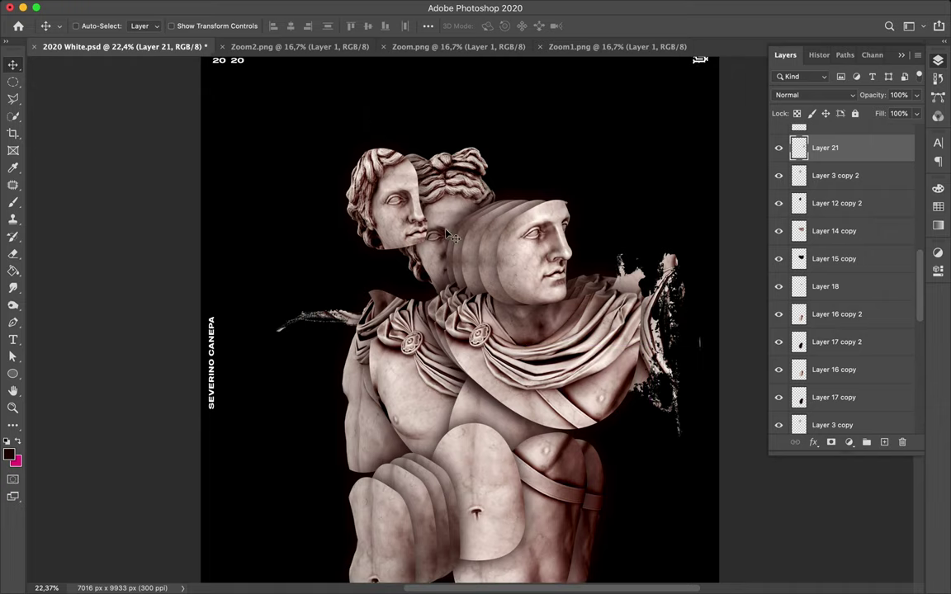
pyautogui.moveTo(452, 236)
pyautogui.mouseDown()
pyautogui.moveTo(406, 197)
pyautogui.moveTo(384, 213)
pyautogui.mouseUp()
# Toggle the Hue/Saturation statues' visibility until the Hue/Saturation 1 copy statue shows
pyautogui.scroll(5, 802, 240)
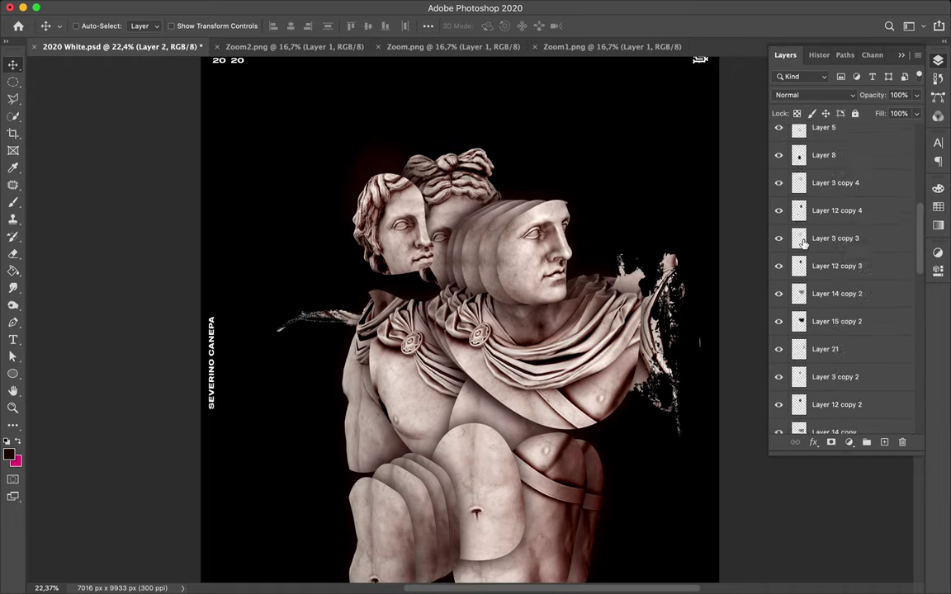
pyautogui.scroll(5, 803, 240)
pyautogui.doubleClick(778, 181)
pyautogui.doubleClick(779, 181)
pyautogui.doubleClick(778, 182)
pyautogui.doubleClick(778, 182)
pyautogui.click(778, 182)
# Turn the head path into a selection, copy it to Layer 22, move and restack it
pyautogui.press('p')
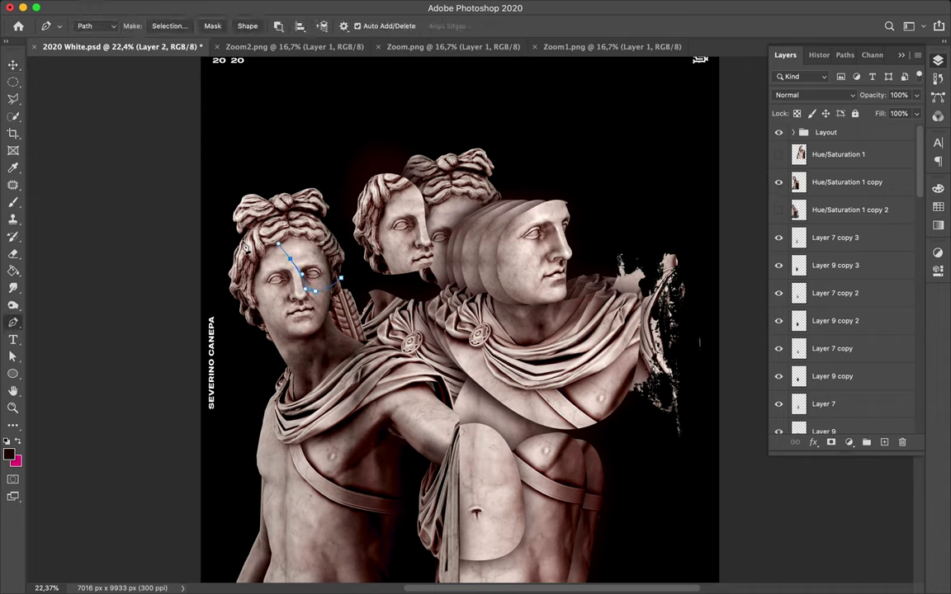
pyautogui.click(181, 26)
pyautogui.press('Return')
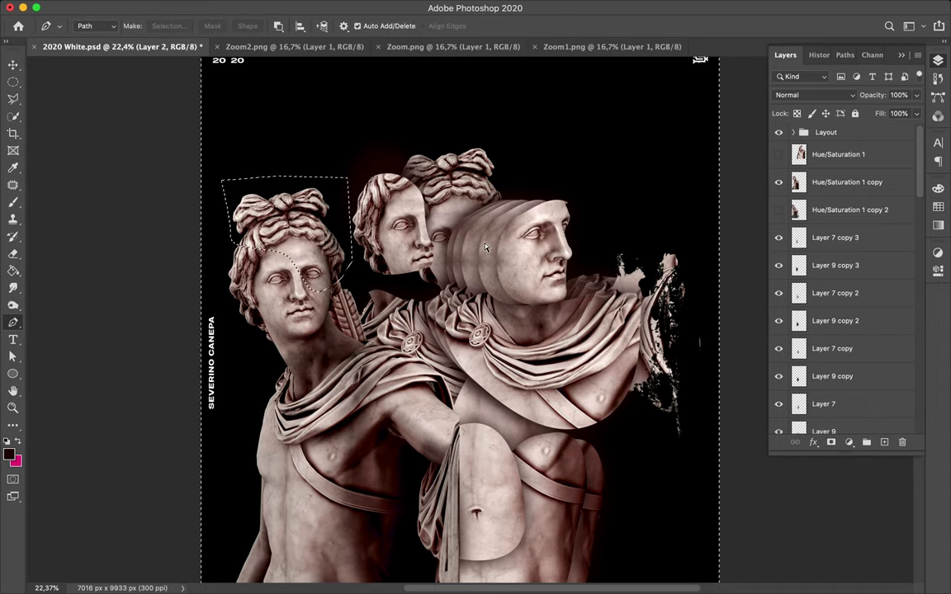
pyautogui.hotkey('ctrl', 'j')
pyautogui.press('v')
pyautogui.moveTo(305, 251); pyautogui.dragTo(338, 227)
pyautogui.moveTo(892, 182); pyautogui.dragTo(844, 363)
# Add a new layer, apply Gaussian Blur to it, and deselect
pyautogui.hotkey('ctrl', 'shift', 'n')
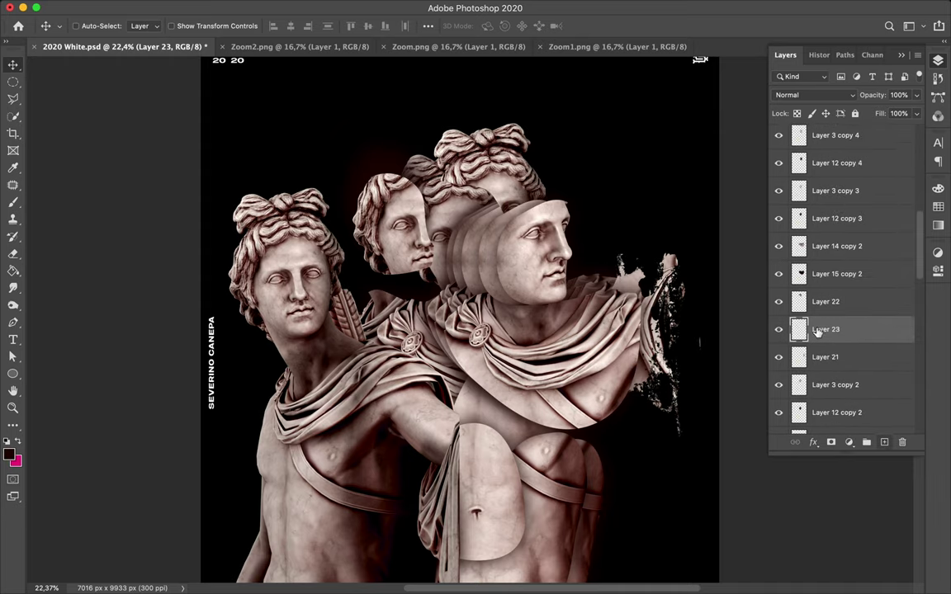
pyautogui.press('b')
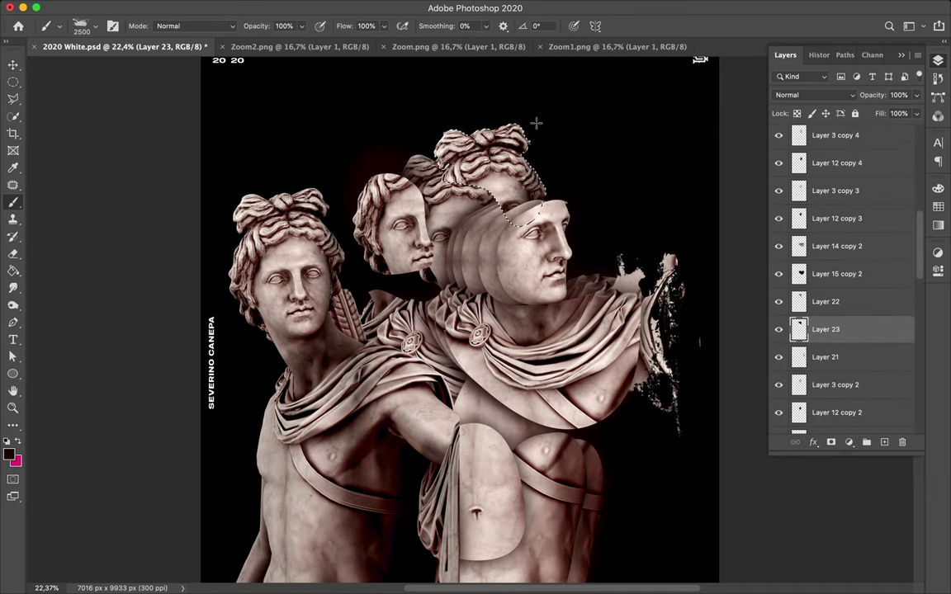
pyautogui.click(308, 8)
pyautogui.click(334, 23)
pyautogui.press('m')
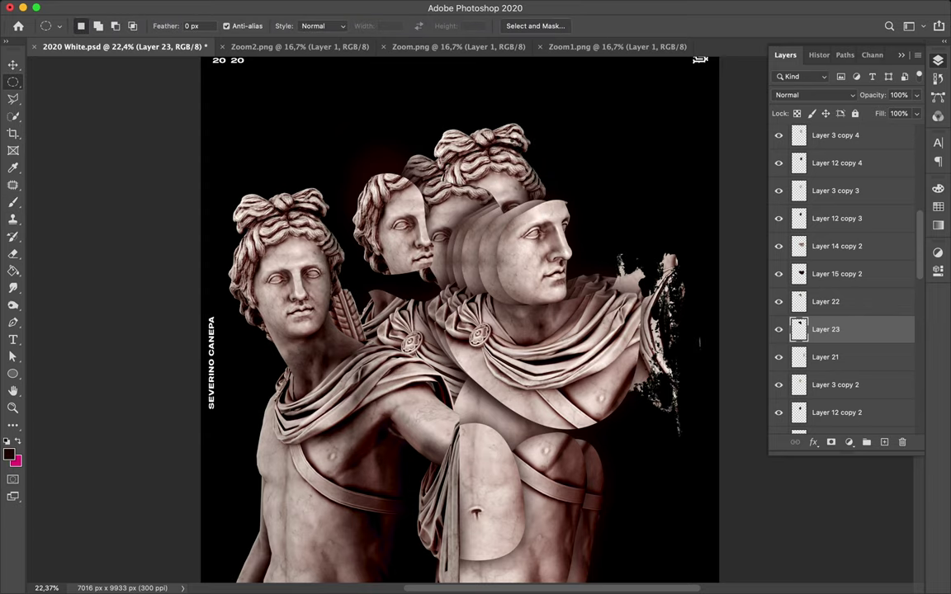
pyautogui.hotkey('ctrl', 'd')
# Move Layers 22 and 23 upward and enlarge them to 120% with Free Transform
pyautogui.press('v')
pyautogui.keyDown('shift'); pyautogui.click(825, 301); pyautogui.keyUp('shift')
pyautogui.moveTo(417, 251)
pyautogui.mouseDown()
pyautogui.moveTo(413, 226)
pyautogui.moveTo(448, 190)
pyautogui.mouseUp()
pyautogui.scroll(2, 412, 226)
pyautogui.hotkey('ctrl', 't')
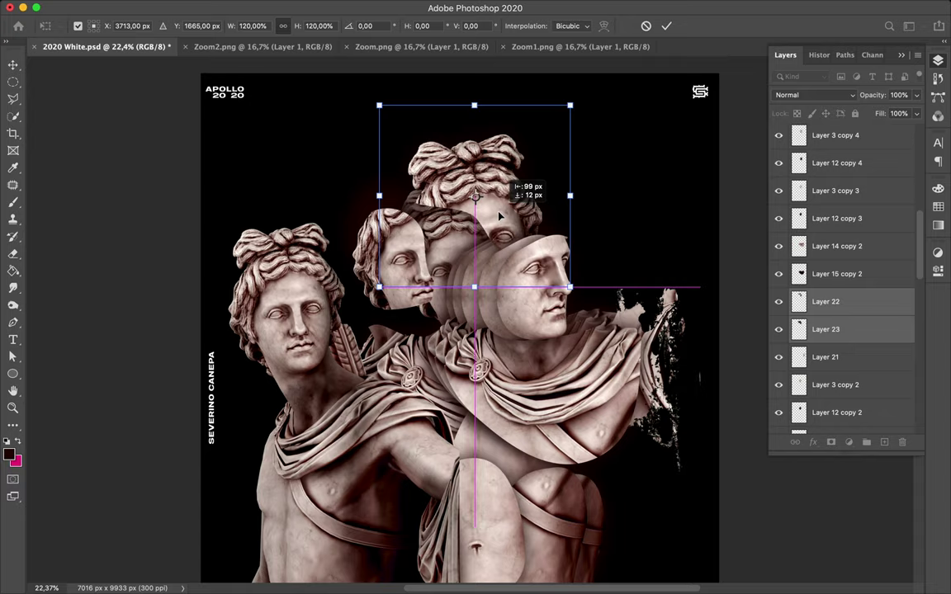
pyautogui.press('Return')
pyautogui.scroll(-3, 501, 219)
pyautogui.scroll(-10, 842, 289)
# Drag the Hue/Saturation 1 copy statue right, behind the others
pyautogui.click(846, 364)
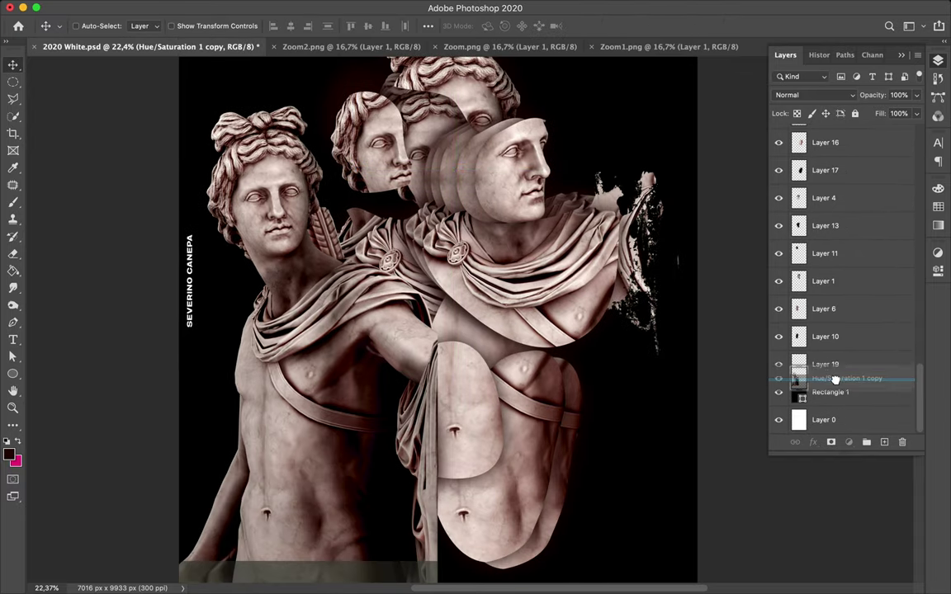
pyautogui.moveTo(250, 414); pyautogui.dragTo(356, 425)
pyautogui.scroll(-2, 611, 352)
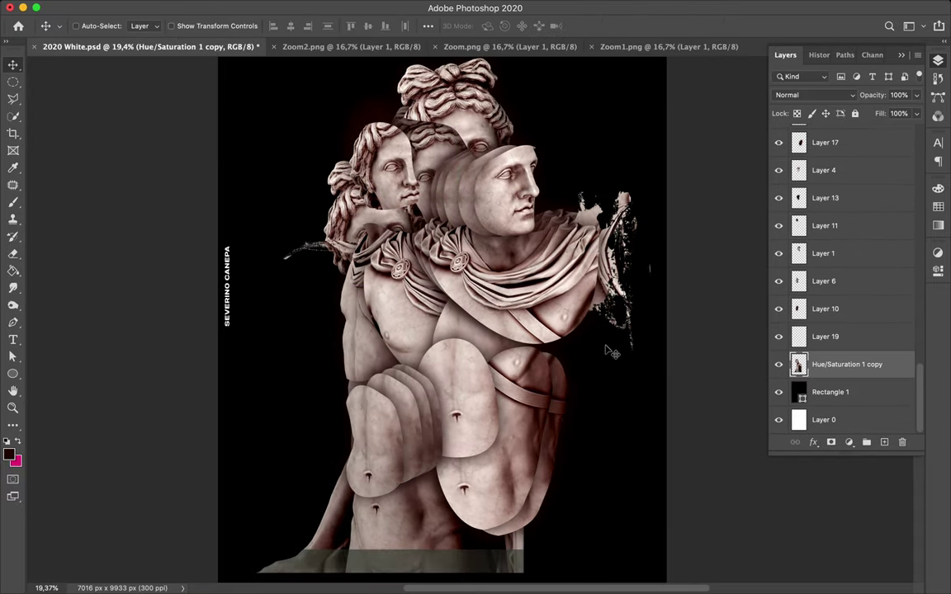
# Convert a traced curve to a selection and delete the statue's lower body below it
pyautogui.press('o')
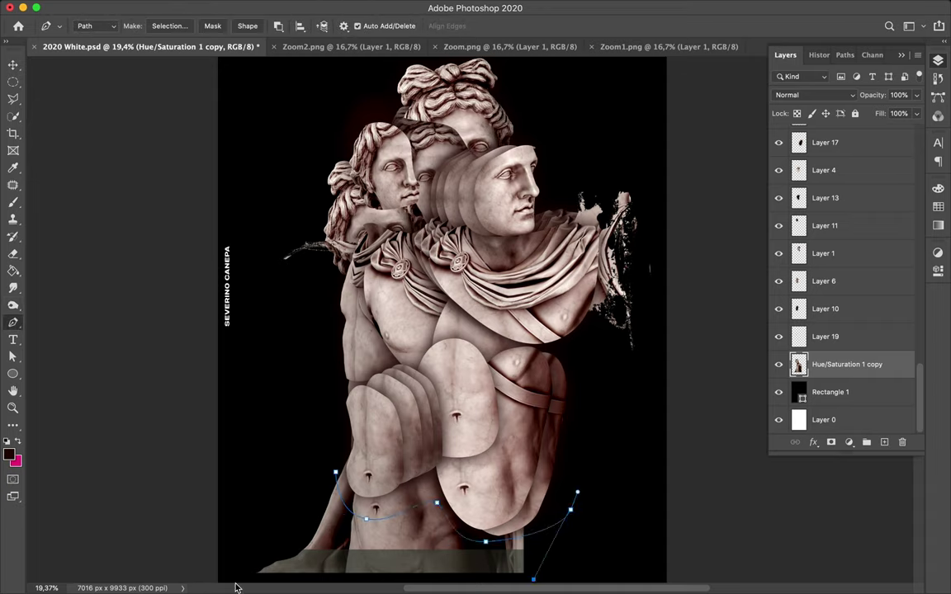
pyautogui.click(183, 29)
pyautogui.press('Return')
pyautogui.press('Delete')
pyautogui.hotkey('ctrl', 'd')
pyautogui.press('v')
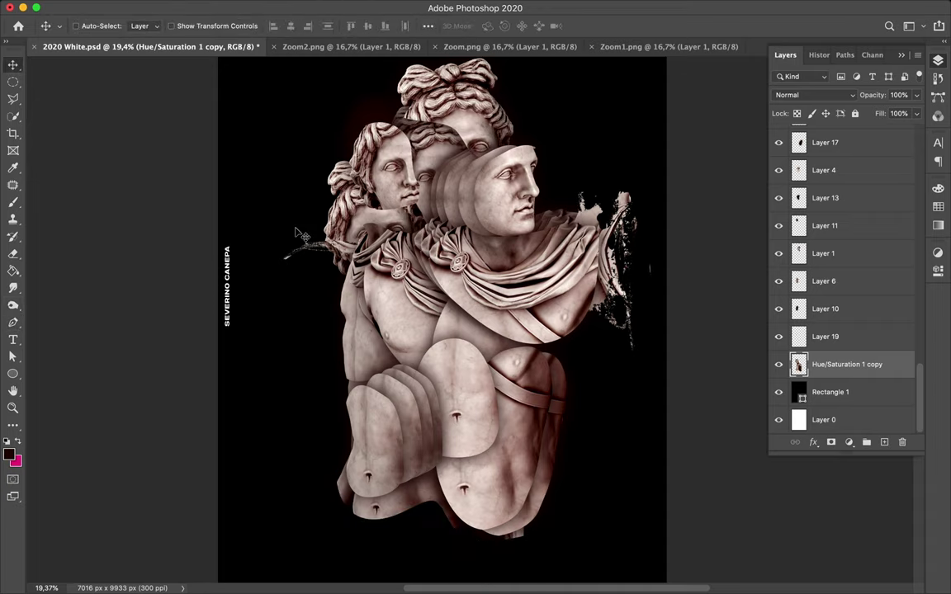
pyautogui.scroll(2, 498, 219)
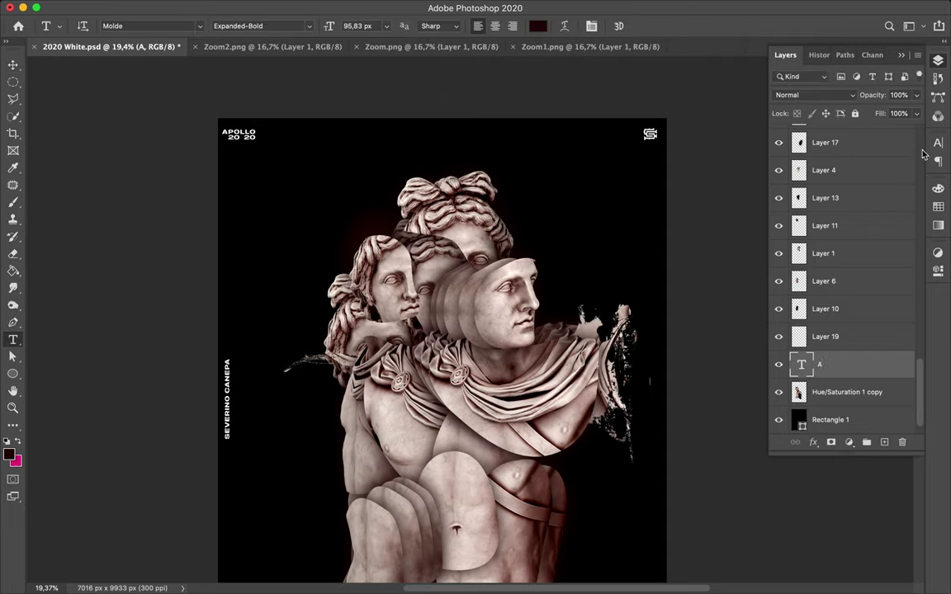
# Set skin-toned ATSlimbach text and enlarge the letter A over the heads
pyautogui.click(397, 426)
pyautogui.click(860, 360)
pyautogui.click(855, 162)
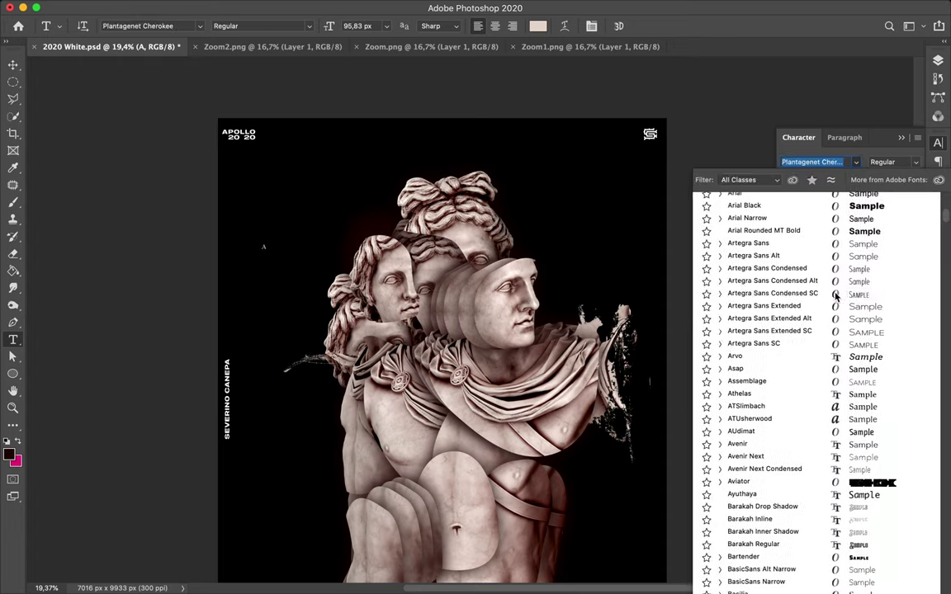
pyautogui.press('Return')
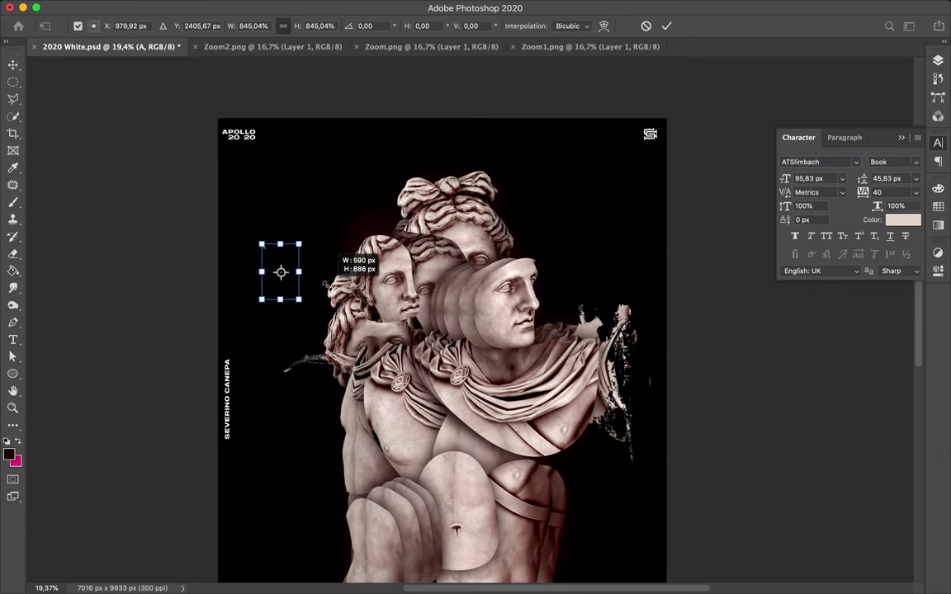
pyautogui.press('Return')
# Duplicate the A and retype a copy as P to the right of the heads
pyautogui.scroll(-2, 353, 251)
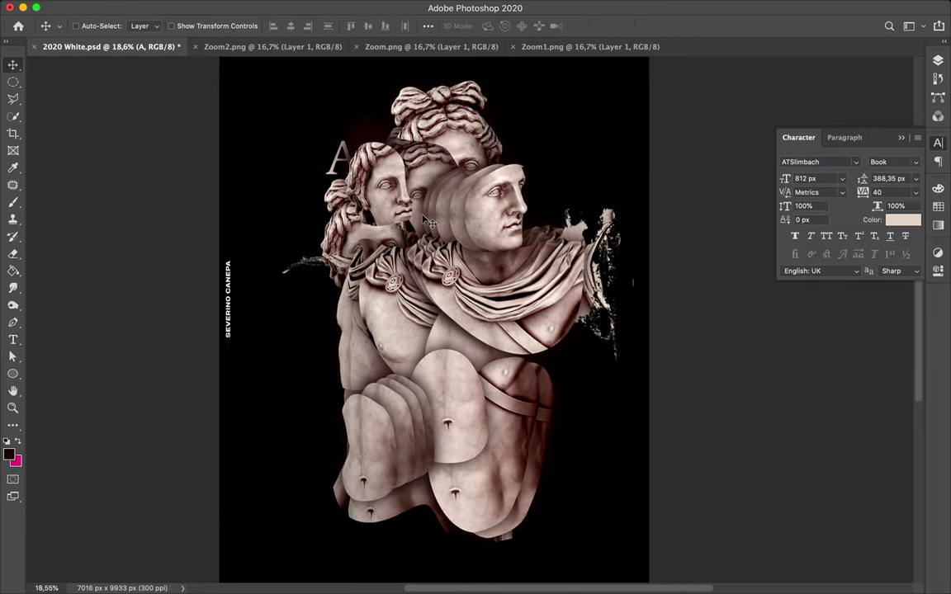
pyautogui.moveTo(334, 188); pyautogui.dragTo(495, 163)
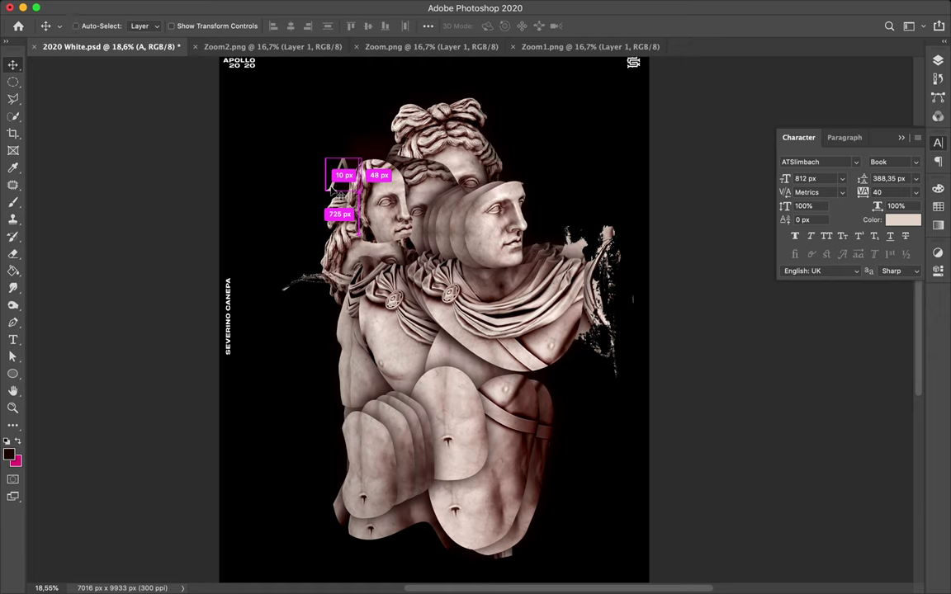
pyautogui.doubleClick(517, 157)
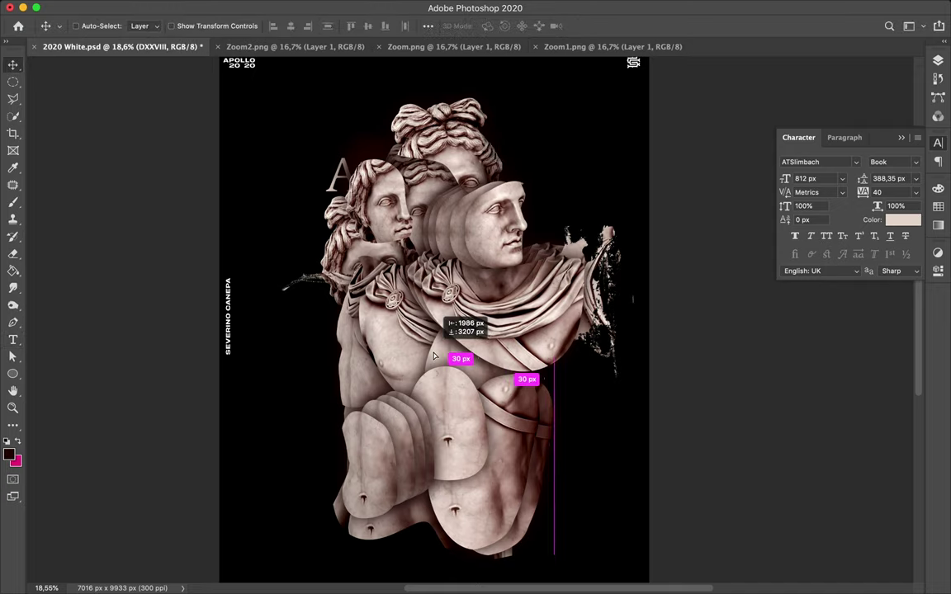
pyautogui.moveTo(334, 188); pyautogui.dragTo(501, 174)
pyautogui.doubleClick(504, 165)
pyautogui.write('P')
pyautogui.hotkey('ctrl', 'Return')
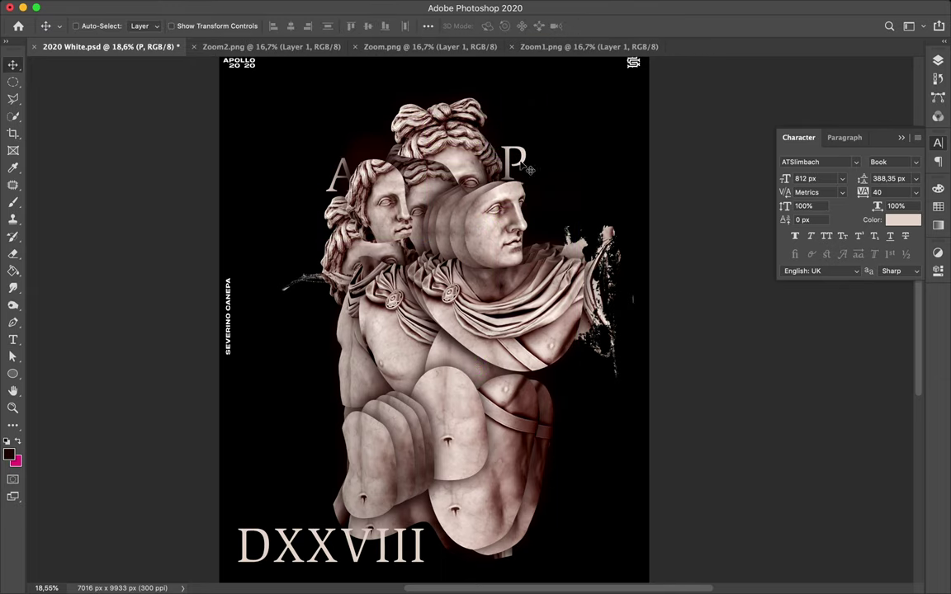
pyautogui.moveTo(416, 249); pyautogui.dragTo(396, 251)
# Commit the O, raise its layer, and position it below the central face
pyautogui.press('t')
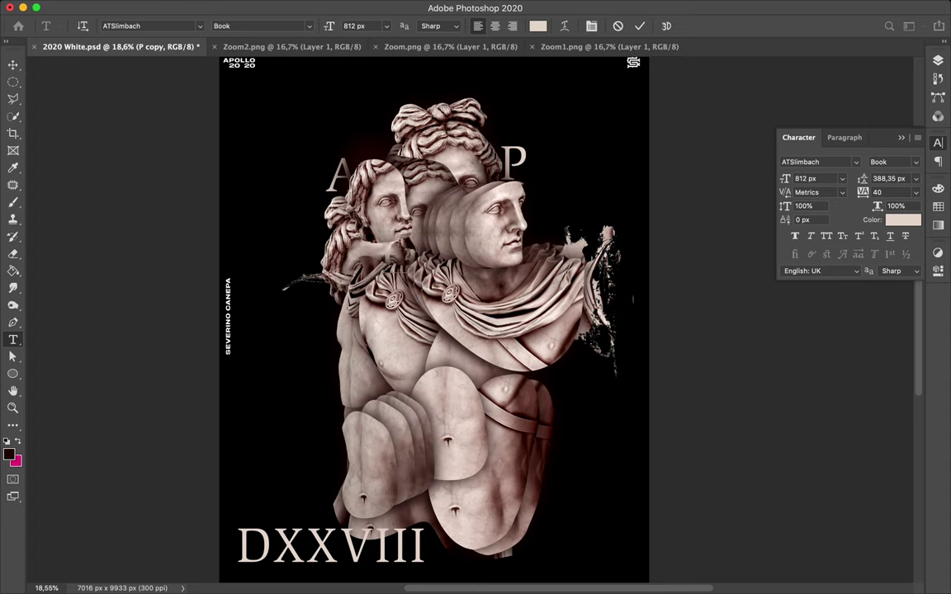
pyautogui.hotkey('ctrl', 'Return')
pyautogui.click(937, 60)
pyautogui.moveTo(825, 390); pyautogui.dragTo(825, 157)
pyautogui.press('v')
pyautogui.moveTo(406, 276); pyautogui.dragTo(419, 240)
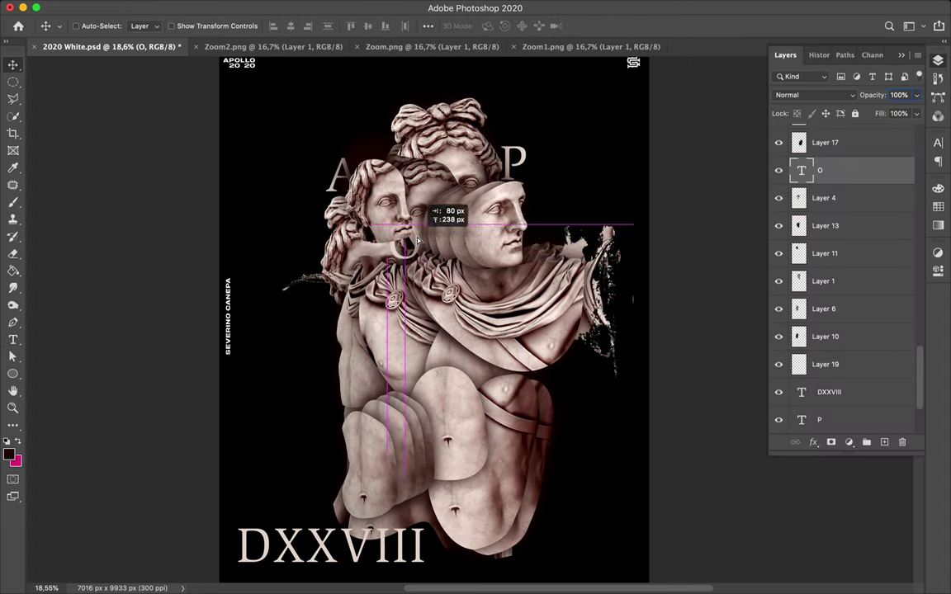
pyautogui.moveTo(516, 285); pyautogui.dragTo(516, 285)
# Retype a copied letter as L and restack its layer so it shows
pyautogui.press('t')
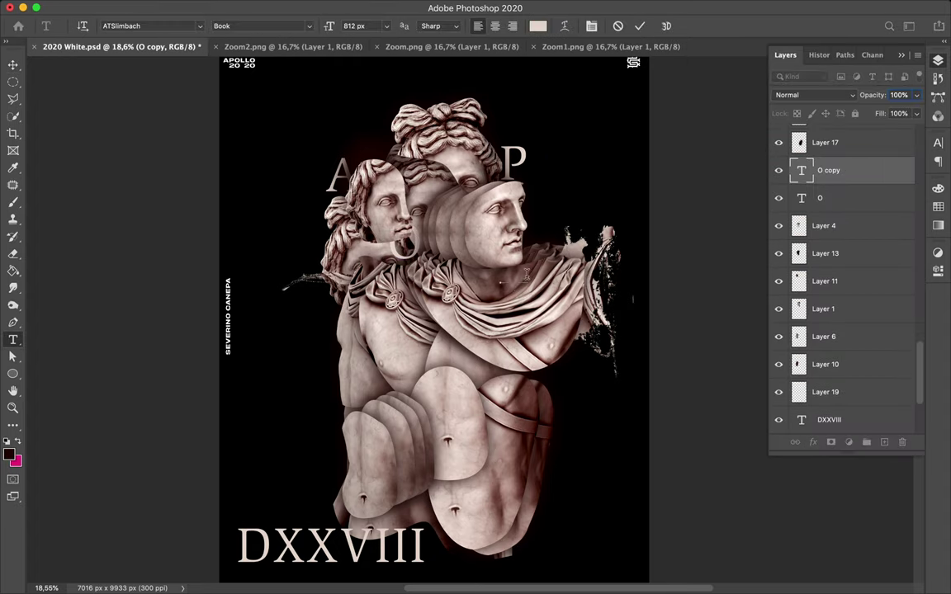
pyautogui.doubleClick(402, 244)
pyautogui.write('L')
pyautogui.moveTo(846, 154)
pyautogui.mouseDown()
pyautogui.moveTo(843, 168)
pyautogui.moveTo(837, 157)
pyautogui.mouseUp()
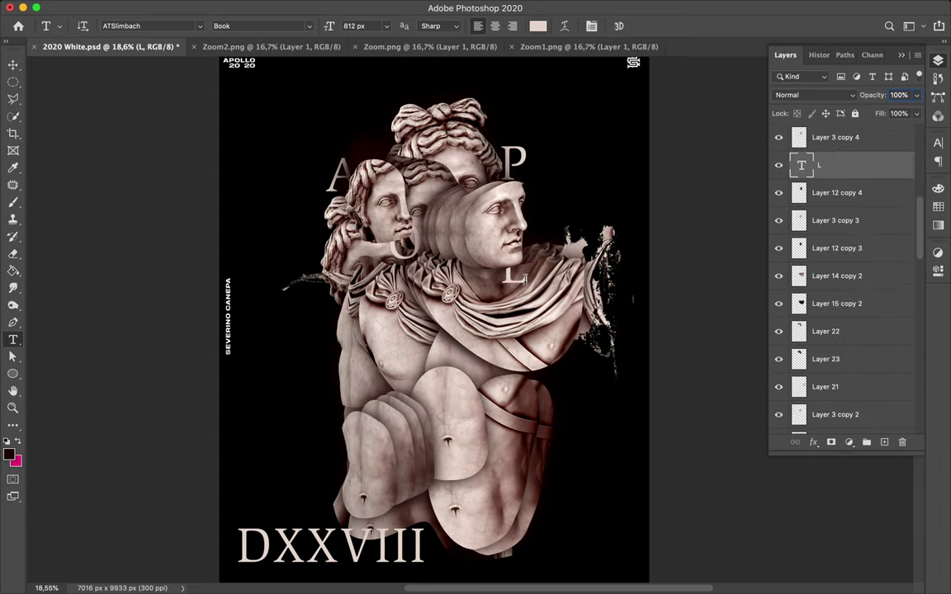
pyautogui.press('v')
pyautogui.moveTo(473, 251); pyautogui.dragTo(462, 248)
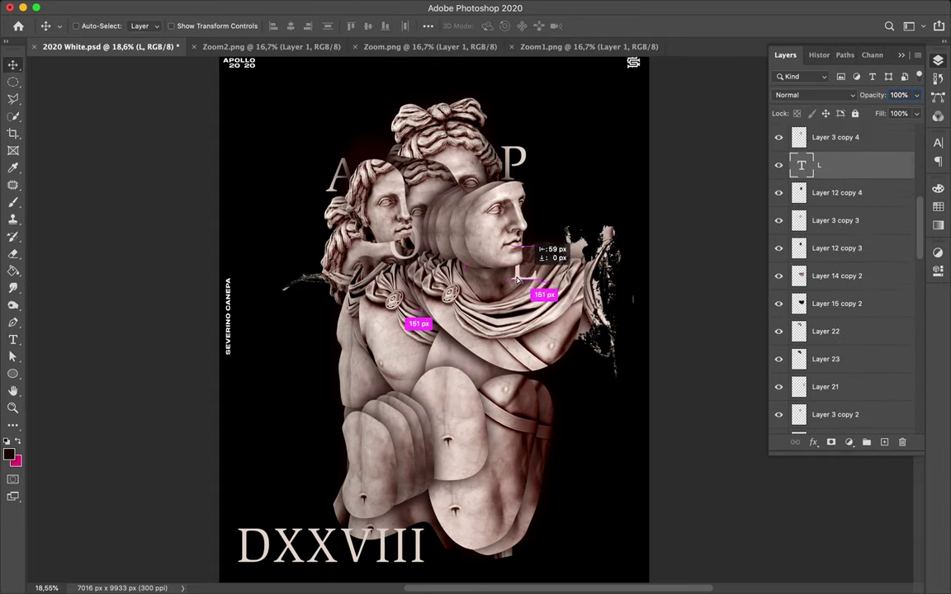
# Add L and O copies on the lower statue, tucked among the statue layers
pyautogui.moveTo(345, 342); pyautogui.dragTo(372, 346)
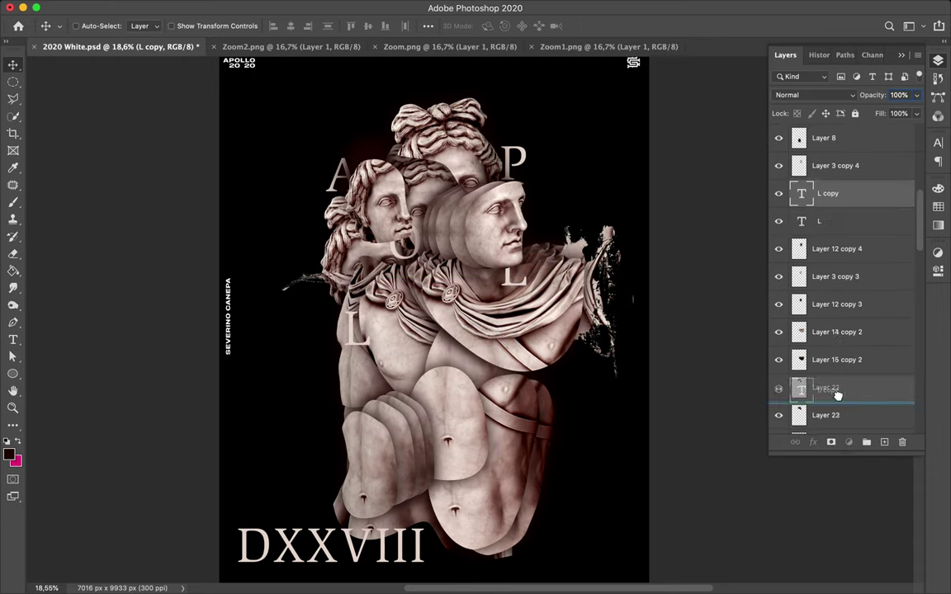
pyautogui.moveTo(838, 165); pyautogui.dragTo(836, 353)
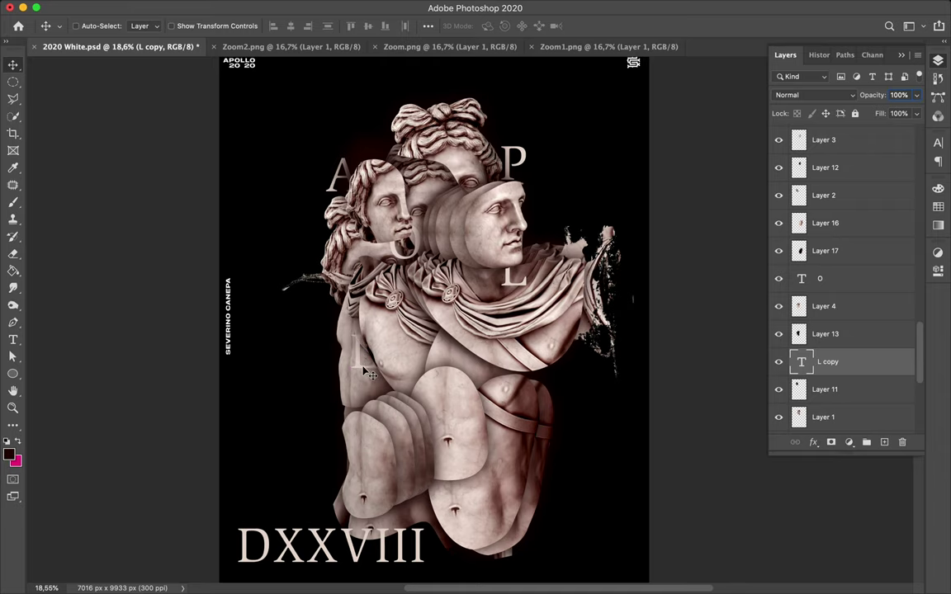
pyautogui.moveTo(405, 243); pyautogui.dragTo(371, 272)
pyautogui.moveTo(854, 280)
pyautogui.mouseDown()
pyautogui.moveTo(838, 170)
pyautogui.moveTo(838, 179)
pyautogui.mouseUp()
# Recolour the DXXVIII numeral text white in the Character panel
pyautogui.click(363, 560)
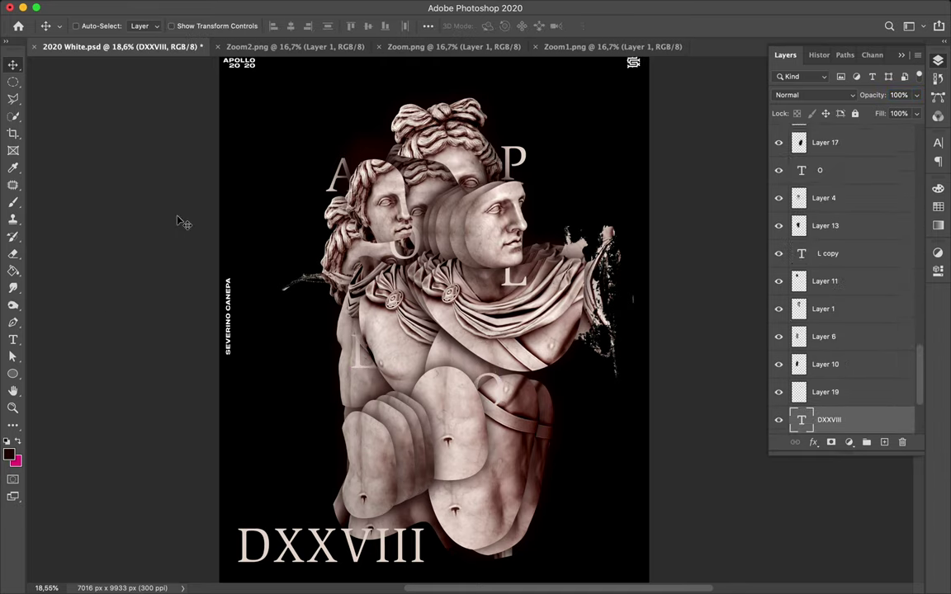
pyautogui.click(938, 142)
pyautogui.click(903, 220)
pyautogui.click(875, 361)
# Retype the numeral as a small D at top-left and duplicate it
pyautogui.press('v')
pyautogui.doubleClick(330, 544)
pyautogui.write('D')
pyautogui.hotkey('ctrl', 'Return')
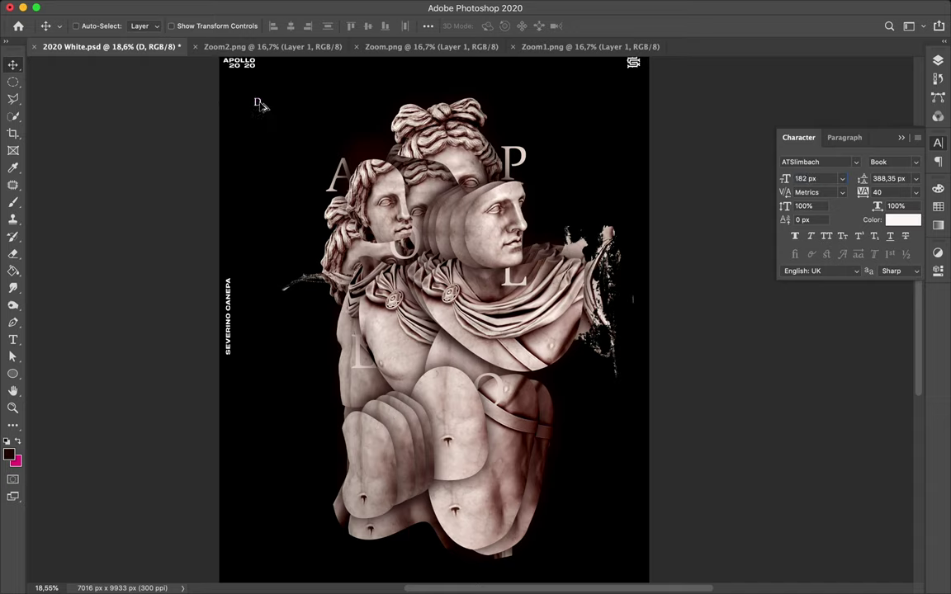
pyautogui.moveTo(443, 103); pyautogui.dragTo(442, 100)
pyautogui.press('t')
pyautogui.click(443, 100)
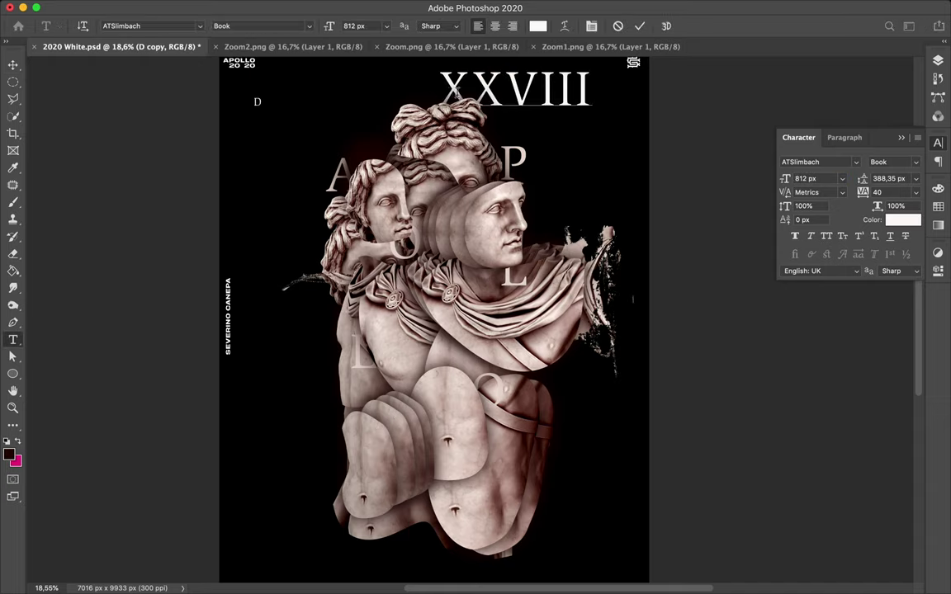
# Duplicate the D across the top edge and retype the copy as X
pyautogui.hotkey('ctrl', 'Return')
pyautogui.press('v')
pyautogui.moveTo(440, 107); pyautogui.dragTo(617, 115)
pyautogui.press('t')
pyautogui.click(432, 103)
pyautogui.write('X')
pyautogui.hotkey('ctrl', 'Return')
pyautogui.press('v')
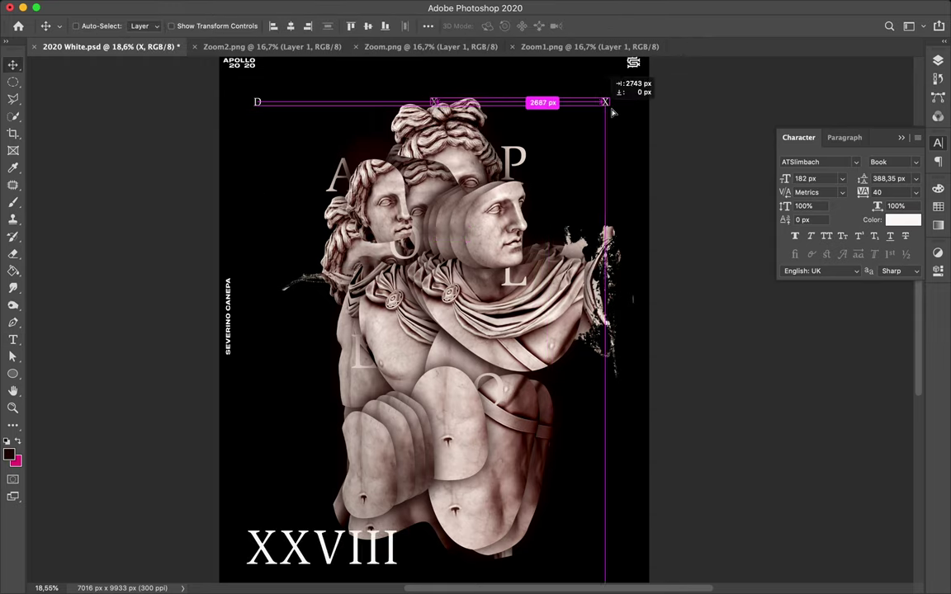
# Move XXVIII to the left middle and add a V copy down the left edge
pyautogui.moveTo(336, 537); pyautogui.dragTo(348, 237)
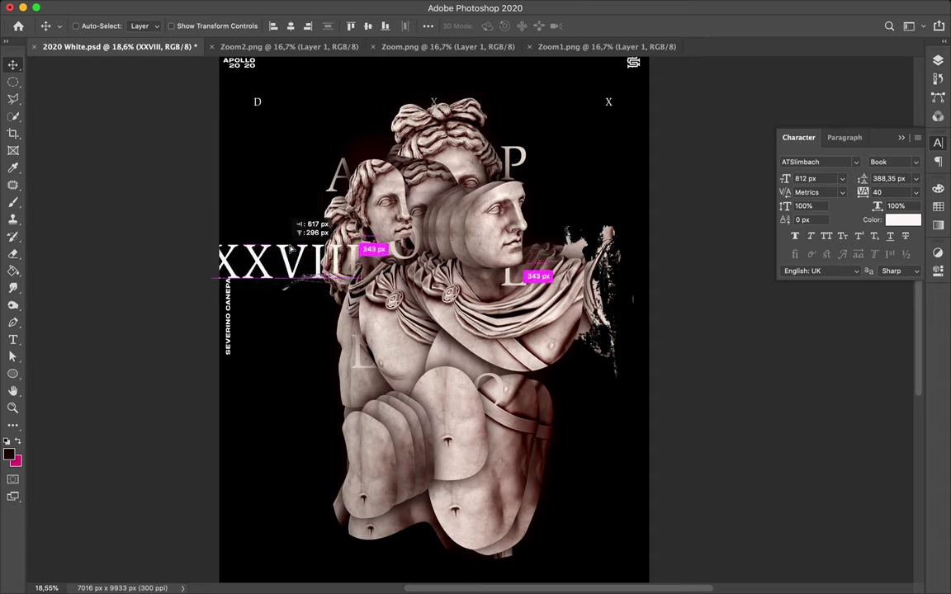
pyautogui.moveTo(608, 101); pyautogui.dragTo(252, 317)
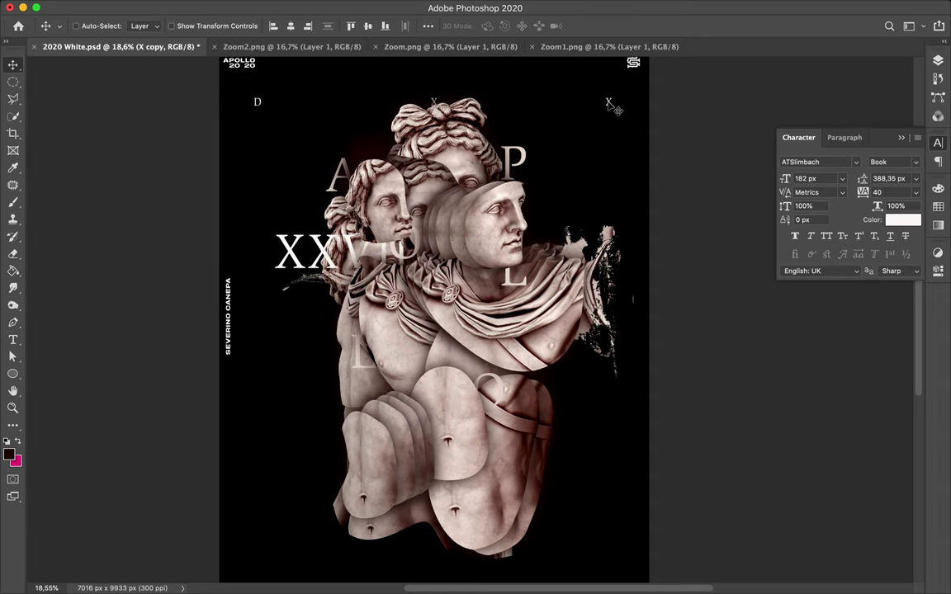
pyautogui.doubleClick(257, 318)
pyautogui.write('V')
pyautogui.click(522, 26)
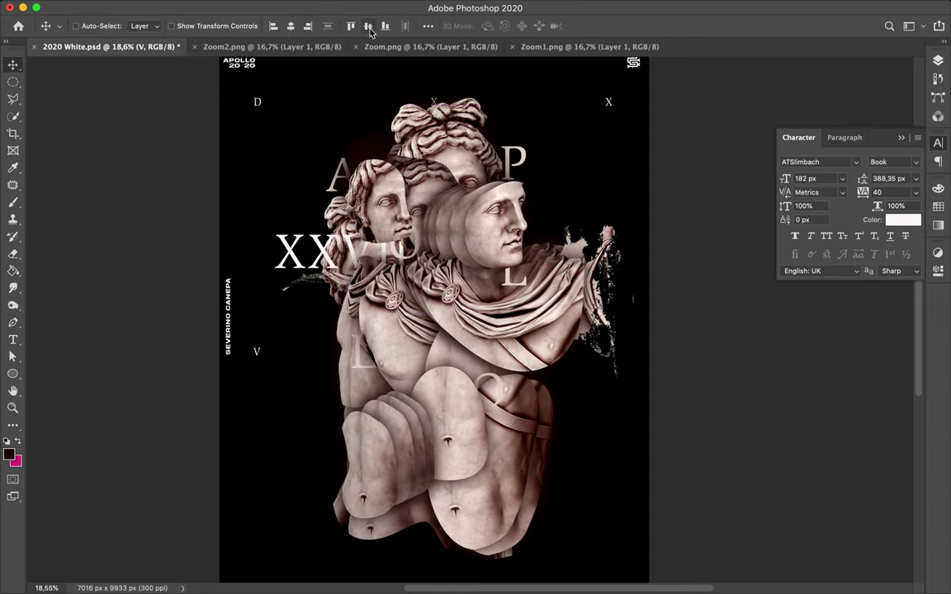
# Move XXVIII to the lower left and duplicate the V toward the bottom edge
pyautogui.moveTo(301, 239); pyautogui.dragTo(263, 349)
pyautogui.moveTo(259, 536)
pyautogui.mouseDown()
pyautogui.moveTo(260, 458)
pyautogui.moveTo(631, 470)
pyautogui.mouseUp()
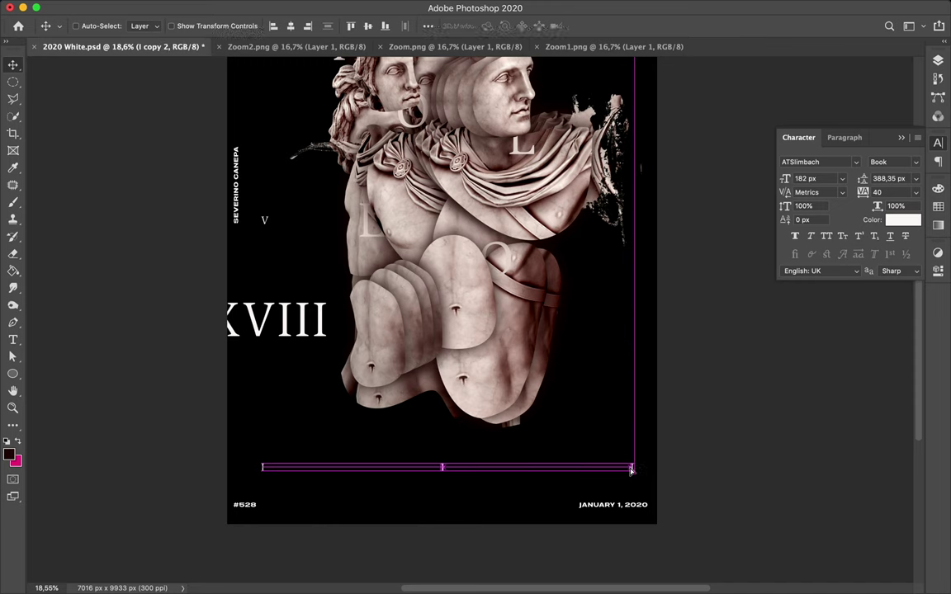
pyautogui.hotkey('ctrl', '0')
# Delete the XXVIII numeral text from the left edge of the poster
pyautogui.moveTo(612, 523); pyautogui.dragTo(611, 522)
pyautogui.keyDown('ctrl'); pyautogui.click(369, 413); pyautogui.keyUp('ctrl')
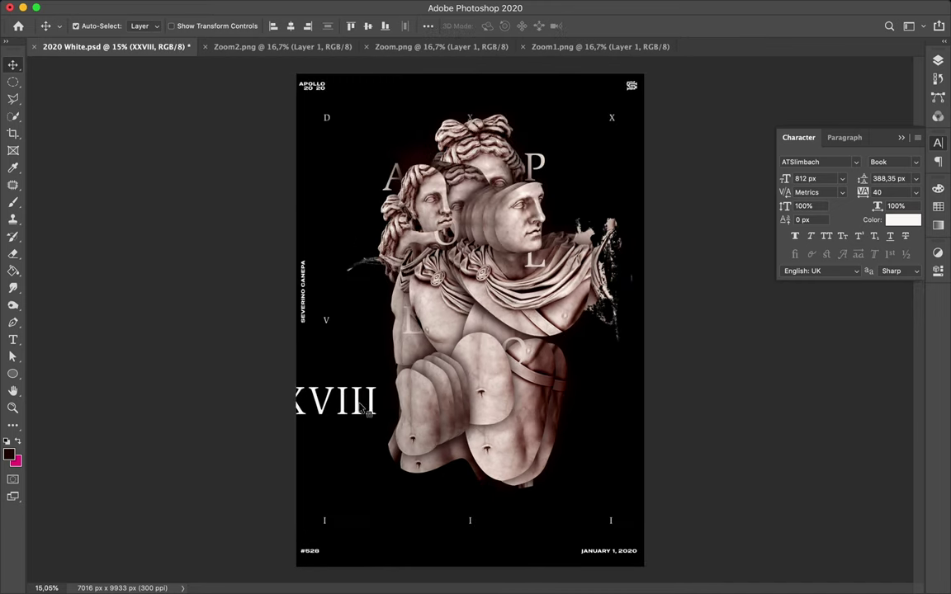
pyautogui.press('Delete')
pyautogui.click(938, 60)
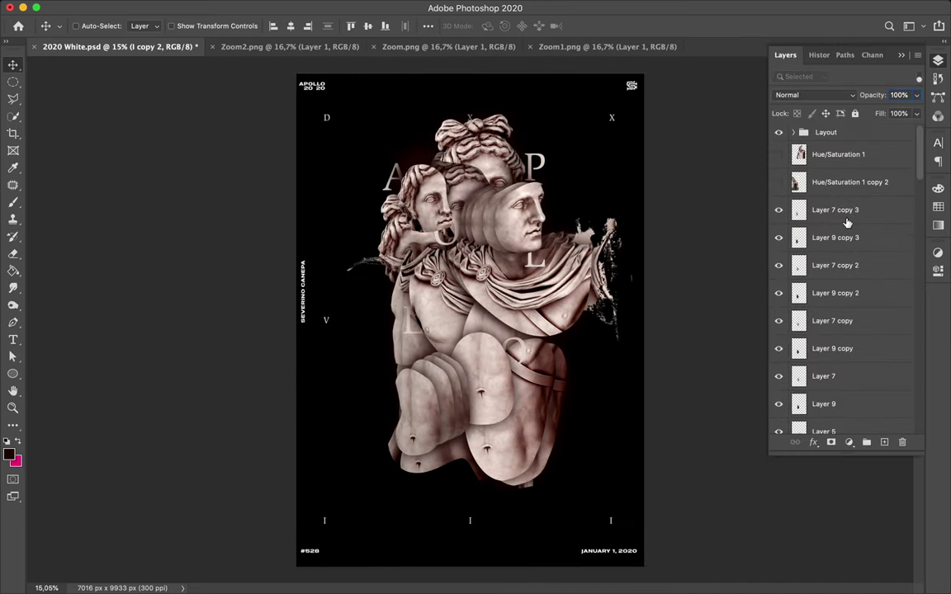
# Hide Rectangle 1 and Layer 0, nudge the statue collage down and left, and save
pyautogui.scroll(-10, 807, 261)
pyautogui.click(778, 394)
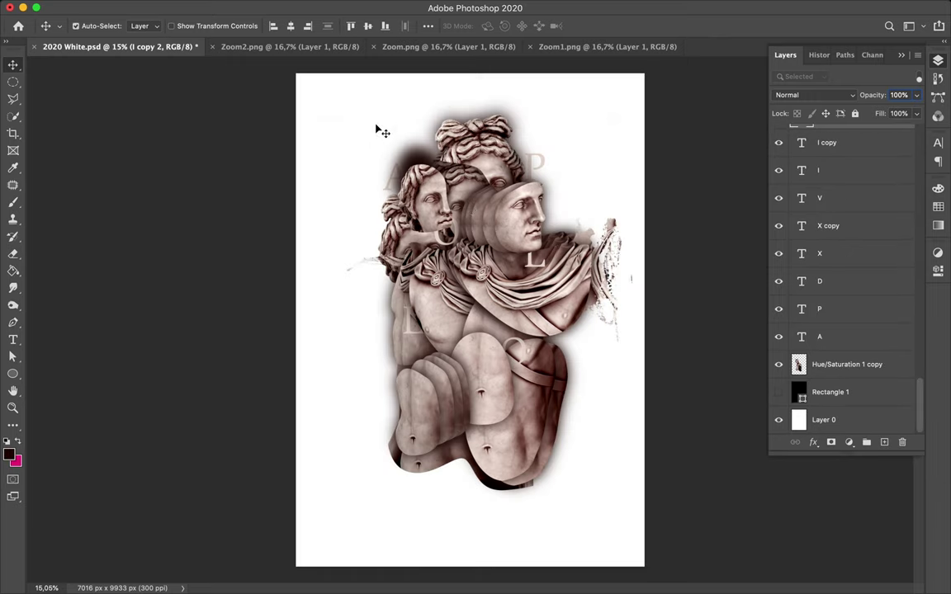
pyautogui.click(779, 423)
pyautogui.moveTo(505, 318); pyautogui.dragTo(498, 341)
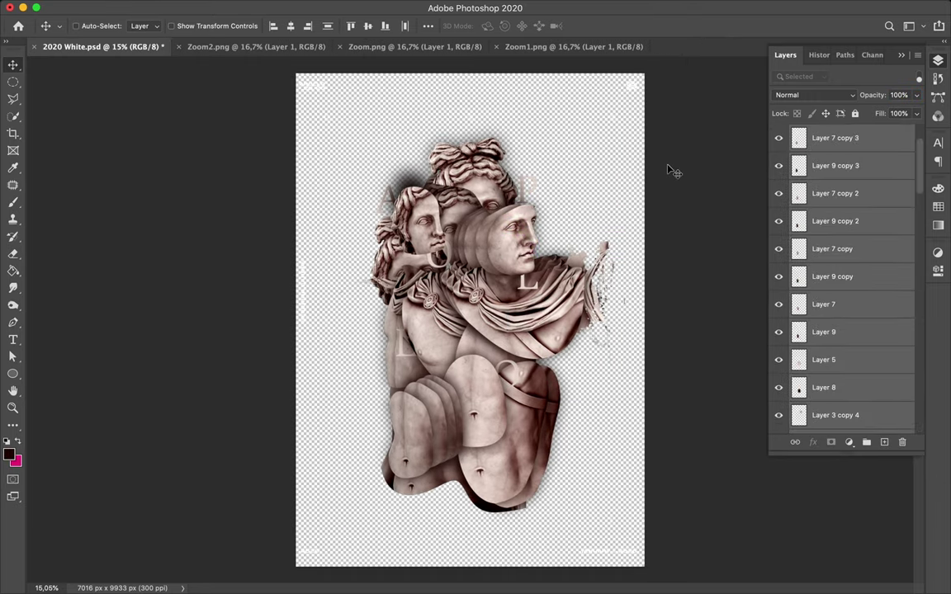
pyautogui.hotkey('ctrl', 's')
# Re-show the dark background, then select the background rectangle and P letter layers
pyautogui.click(778, 423)
pyautogui.click(808, 421)
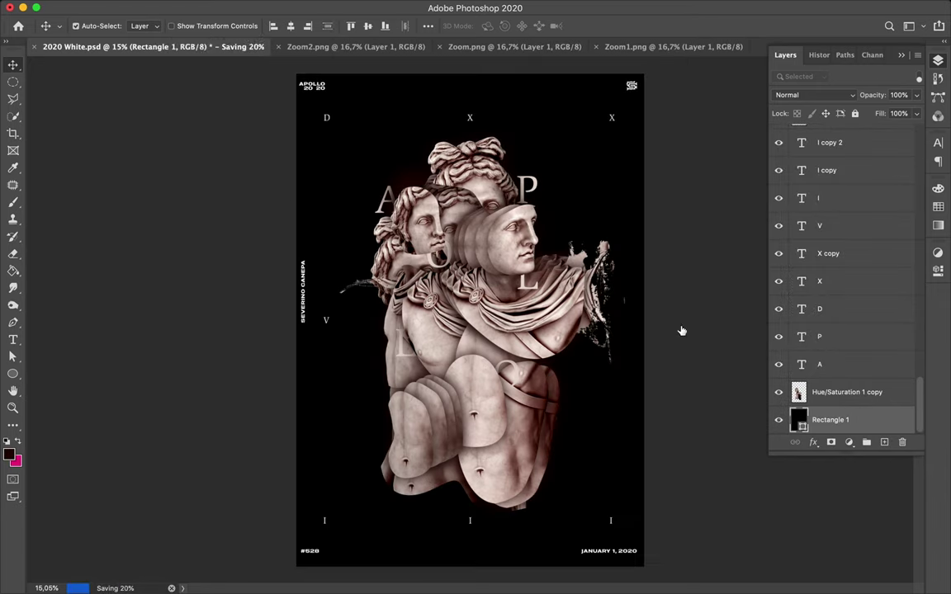
pyautogui.click(536, 189)
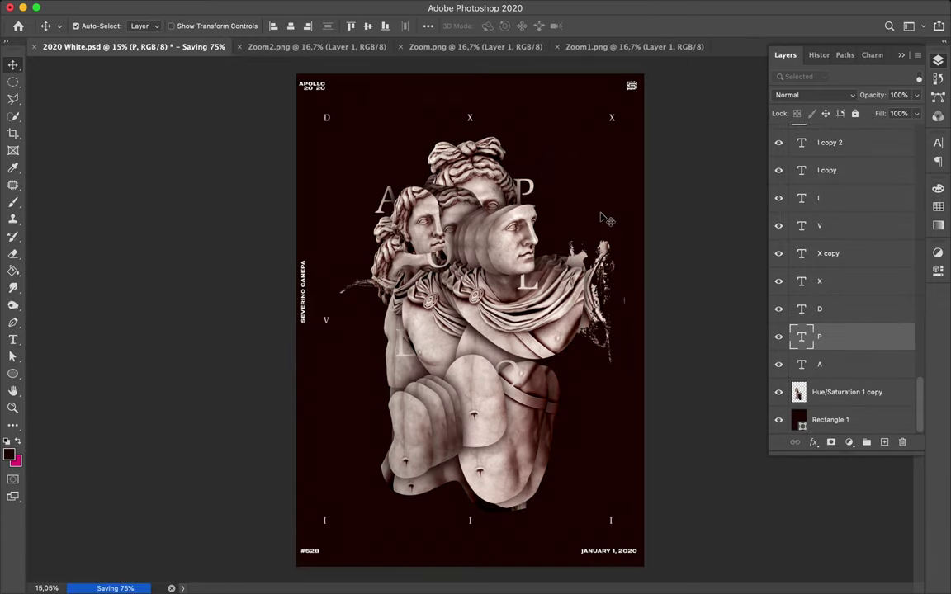
# Copy an elliptical circle of the statue torso onto a new layer and lower it in the stack
pyautogui.press('super+plus')
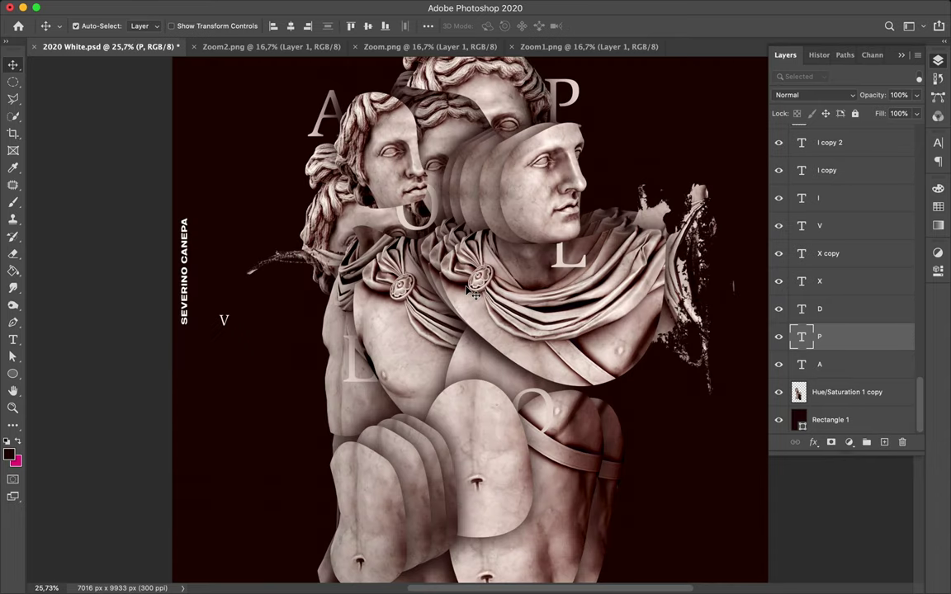
pyautogui.press('m')
pyautogui.press('super+c')
pyautogui.moveTo(438, 396)
pyautogui.mouseDown()
pyautogui.moveTo(513, 472)
pyautogui.moveTo(661, 464)
pyautogui.mouseUp()
pyautogui.press('Return')
pyautogui.press('super+j')
pyautogui.press('v')
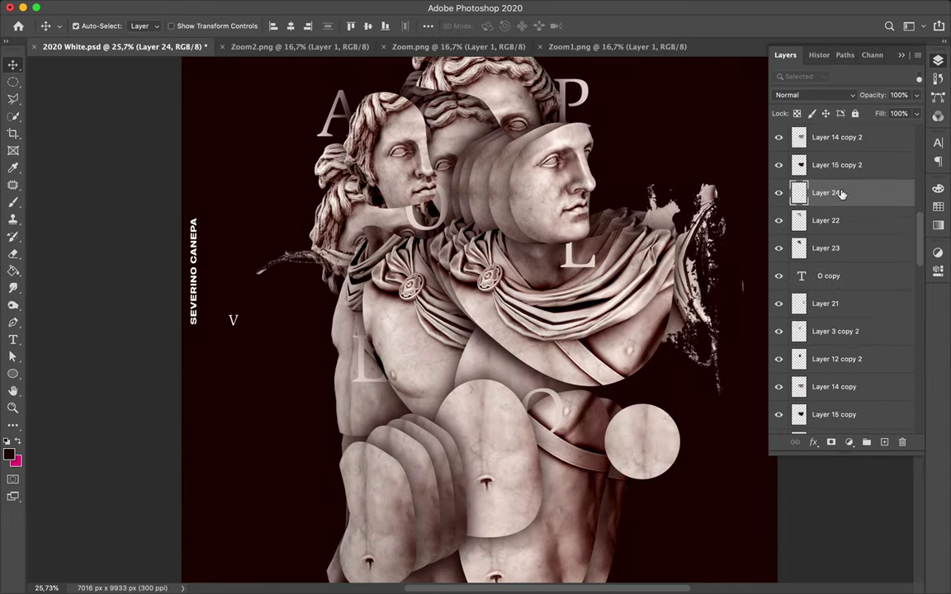
pyautogui.moveTo(890, 385); pyautogui.dragTo(834, 157)
# Darken the circle piece with a merged Levels adjustment and shift it beside the torso
pyautogui.click(849, 441)
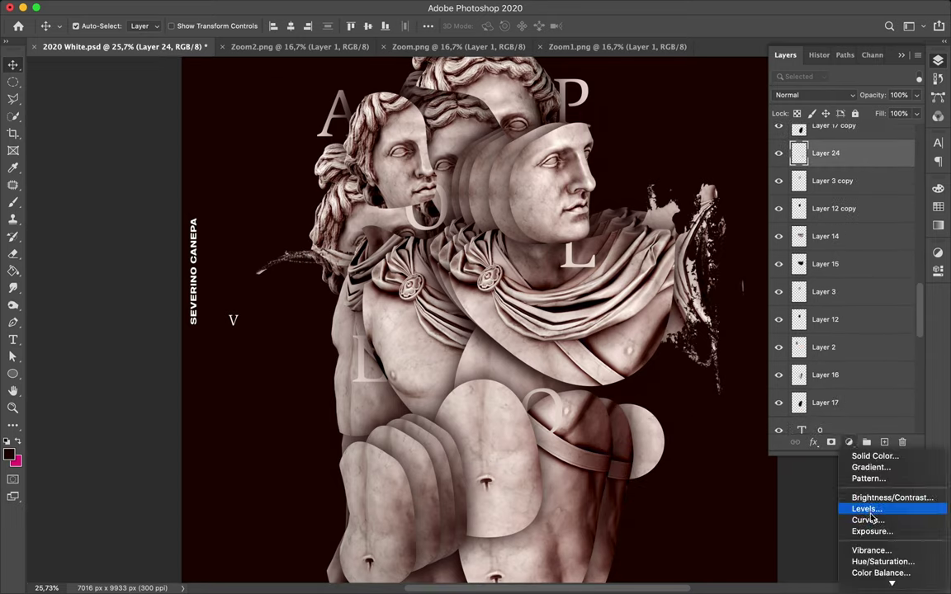
pyautogui.click(838, 509)
pyautogui.moveTo(812, 393); pyautogui.dragTo(828, 393)
pyautogui.hotkey('ctrl', 'alt', 'g')
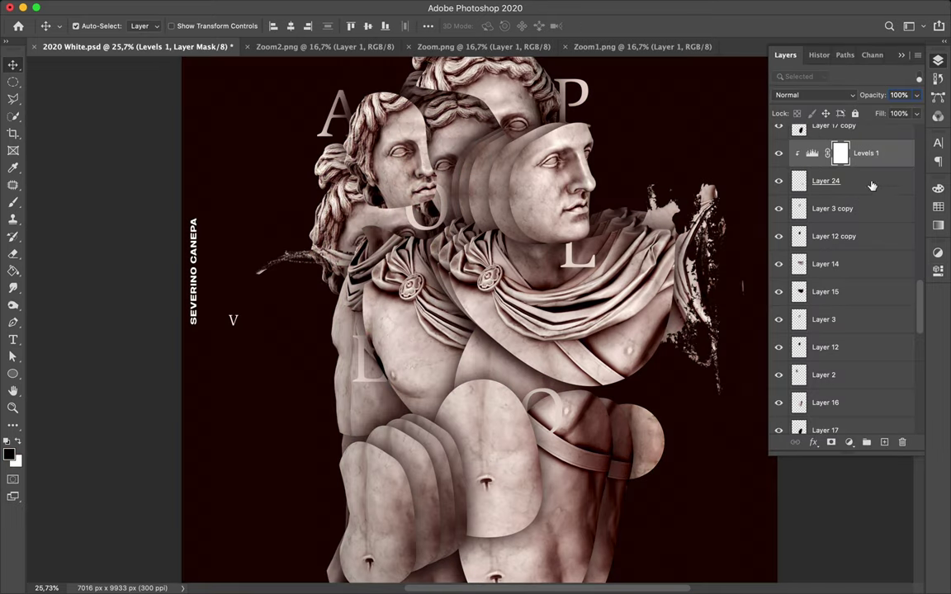
pyautogui.hotkey('ctrl', 'e')
pyautogui.moveTo(639, 437); pyautogui.dragTo(647, 441)
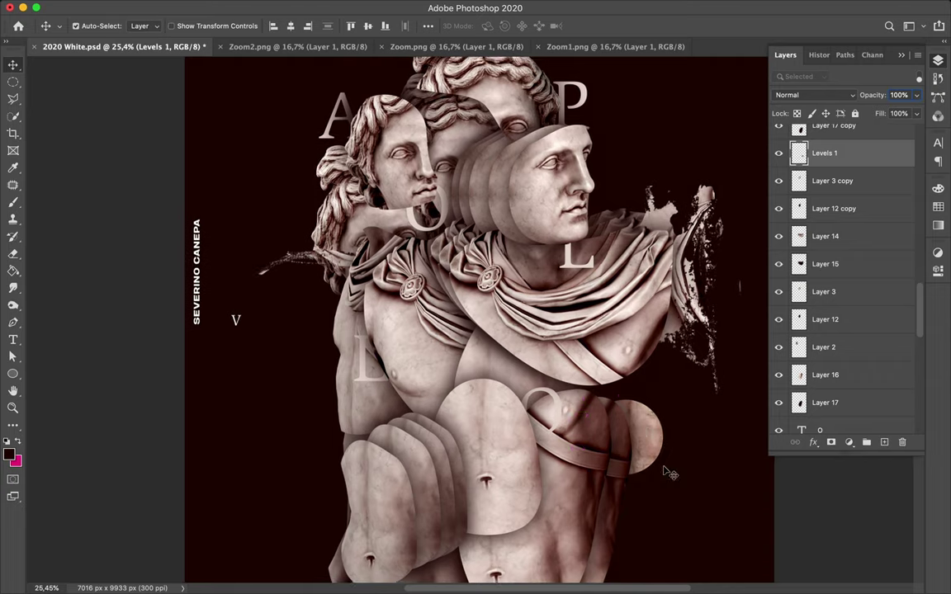
# Copy a small circle from a torso piece onto a new layer and position it near the heads
pyautogui.scroll(3, 654, 437)
pyautogui.press('m')
pyautogui.hotkey('ctrl', 'c')
pyautogui.moveTo(424, 420)
pyautogui.mouseDown()
pyautogui.moveTo(438, 434)
pyautogui.moveTo(304, 483)
pyautogui.mouseUp()
pyautogui.click(574, 205)
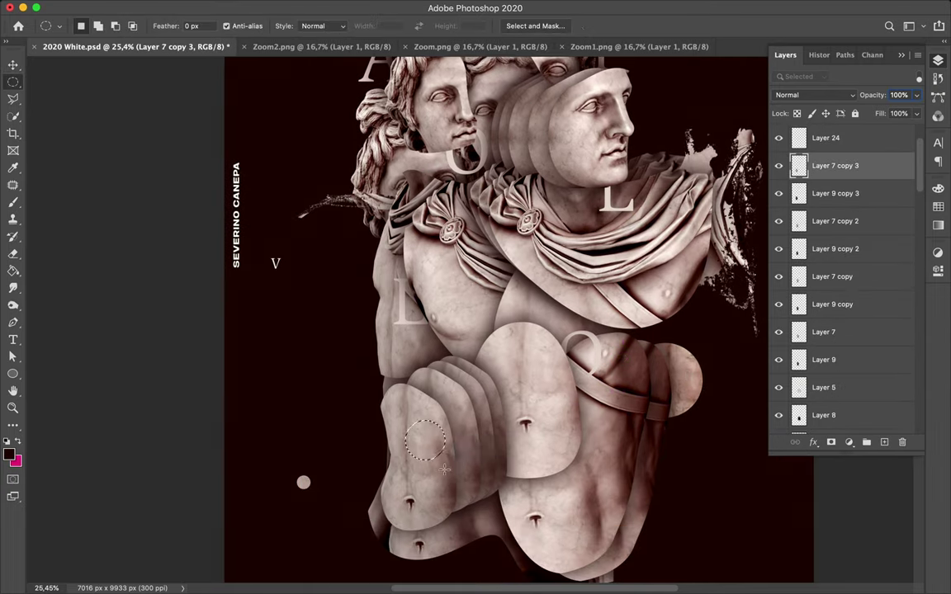
pyautogui.hotkey('ctrl', 'j')
pyautogui.press('v')
pyautogui.scroll(5, 444, 469)
pyautogui.moveTo(412, 214); pyautogui.dragTo(425, 202)
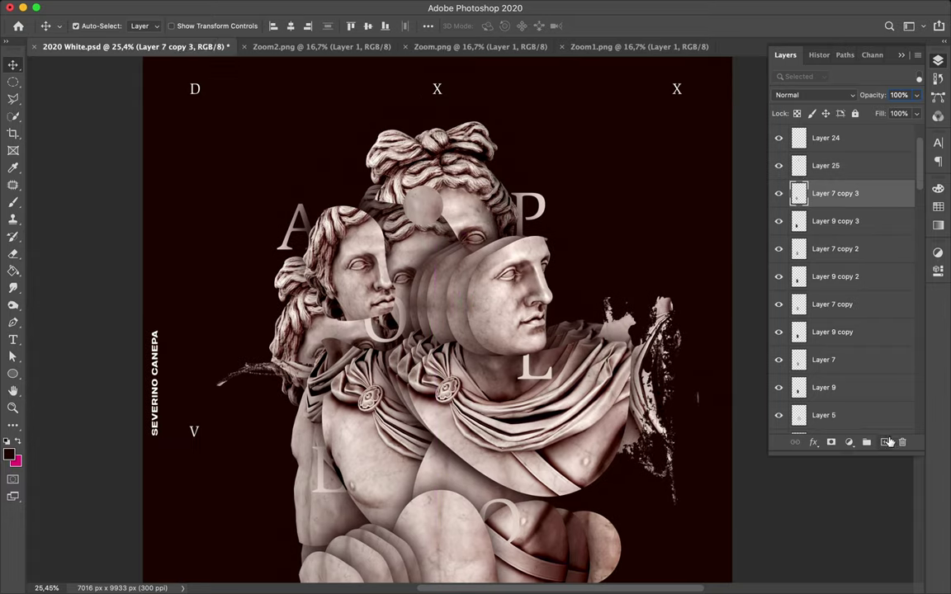
# Add a new layer and apply a 129,5 px Gaussian Blur to it
pyautogui.click(885, 442)
pyautogui.press('b')
pyautogui.press('m')
pyautogui.click(308, 6)
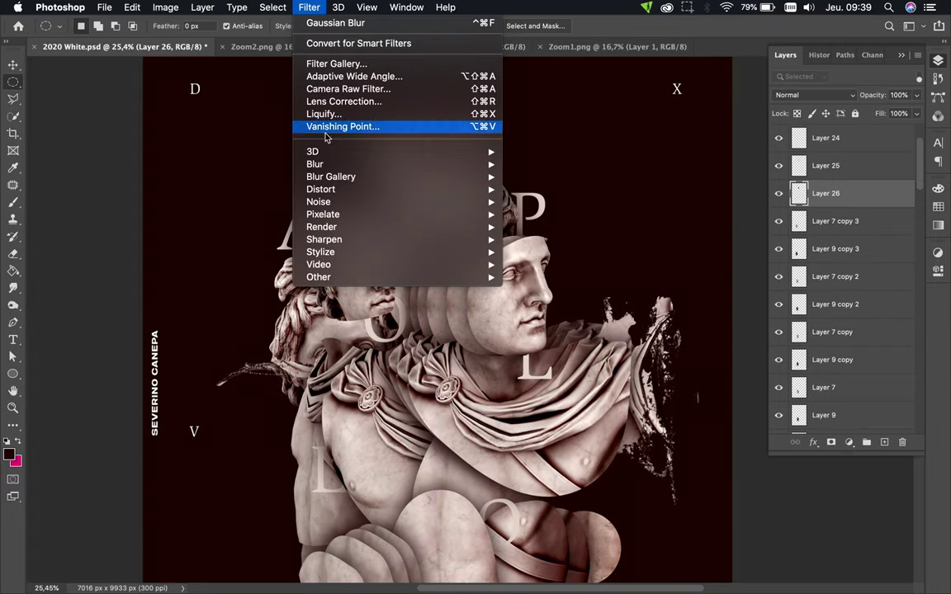
pyautogui.moveTo(314, 164)
pyautogui.click(569, 217)
pyautogui.press('Return')
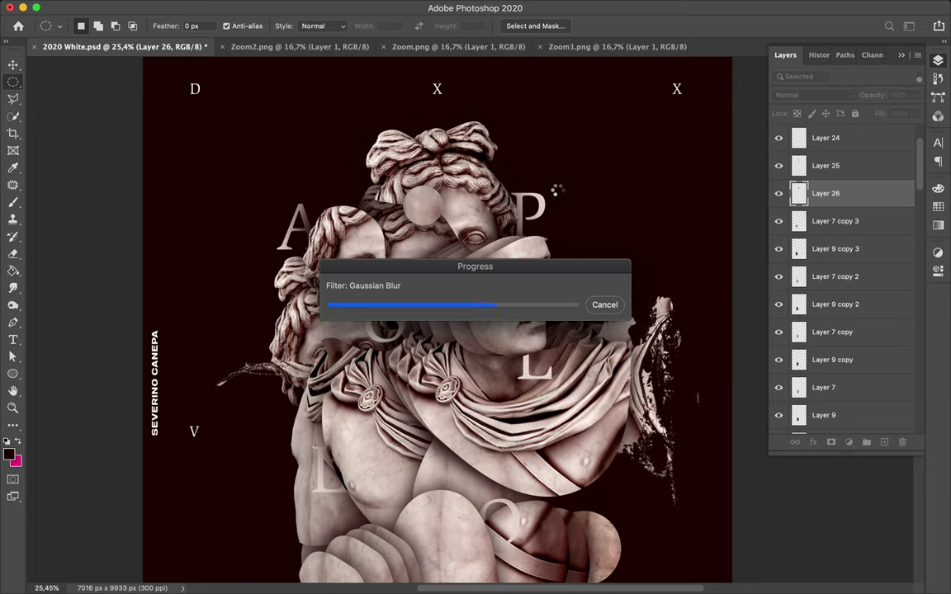
pyautogui.click(13, 82)
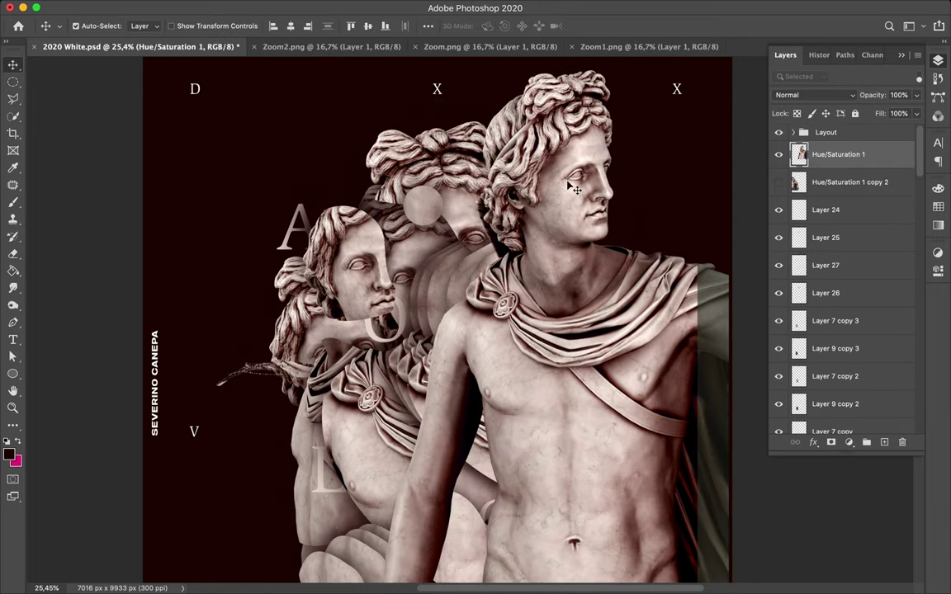
# Copy an oval statue head onto a new layer and move it to the upper left
pyautogui.moveTo(541, 147); pyautogui.dragTo(582, 169)
pyautogui.press('super+j')
pyautogui.moveTo(413, 145); pyautogui.dragTo(347, 153)
# Copy a tall thin statue strip onto a new layer and place it along the left margin under D
pyautogui.rightClick(12, 82)
pyautogui.click(58, 73)
pyautogui.moveTo(541, 165); pyautogui.dragTo(542, 577)
pyautogui.press('super+j')
pyautogui.press('v')
pyautogui.moveTo(542, 167); pyautogui.dragTo(180, 135)
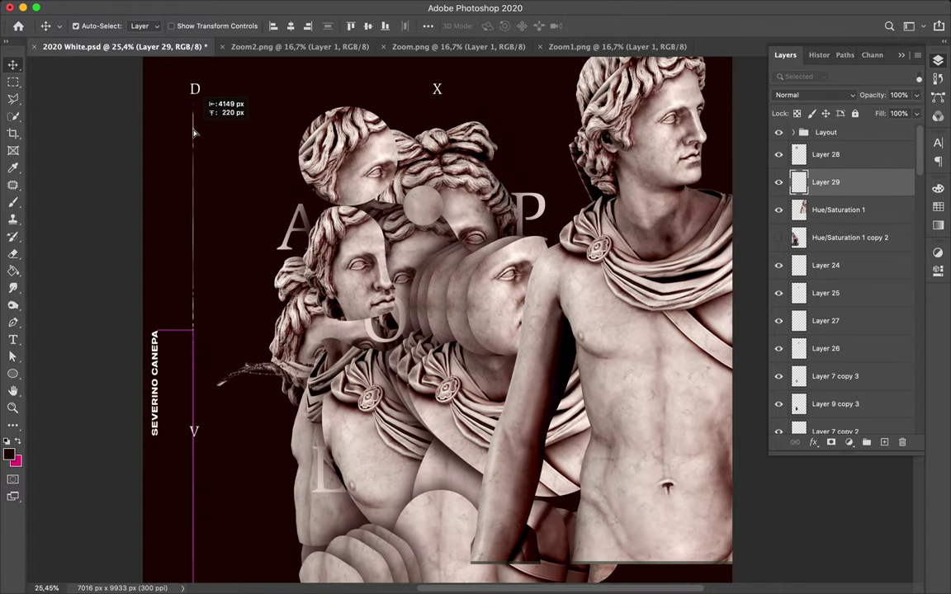
# Copy another strip onto a new layer and apply a Free Transform to it
pyautogui.scroll(-5, 221, 454)
pyautogui.press('m')
pyautogui.moveTo(182, 225); pyautogui.dragTo(235, 379)
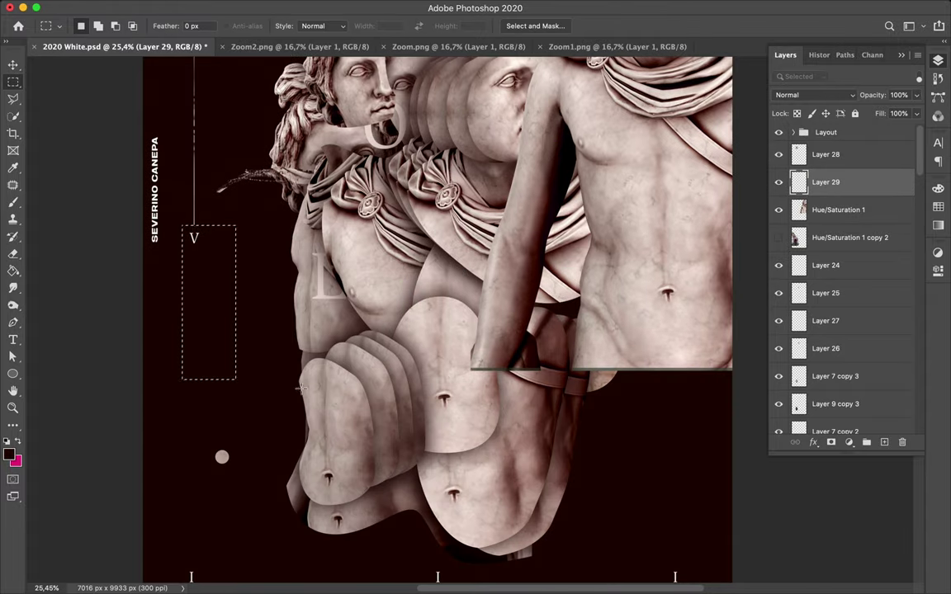
pyautogui.press('super+j')
pyautogui.press('super+t')
pyautogui.press('Return')
pyautogui.hotkey('alt', ',')
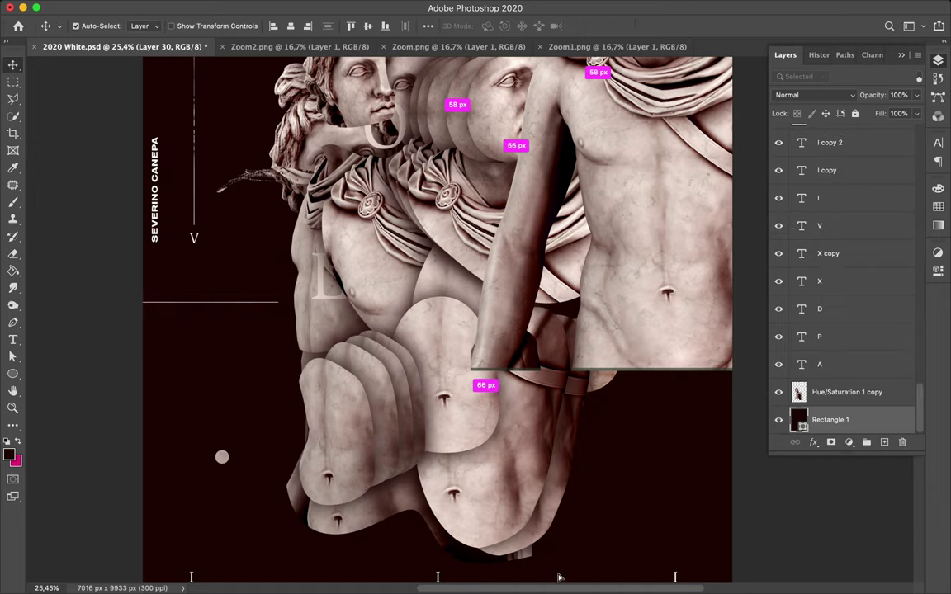
pyautogui.hotkey('alt', '.')
# Move the strip toward the bottom of the poster
pyautogui.moveTo(252, 306)
pyautogui.mouseDown()
pyautogui.moveTo(591, 416)
pyautogui.moveTo(583, 409)
pyautogui.mouseUp()
pyautogui.scroll(-5, 591, 416)
pyautogui.scroll(10, 569, 387)
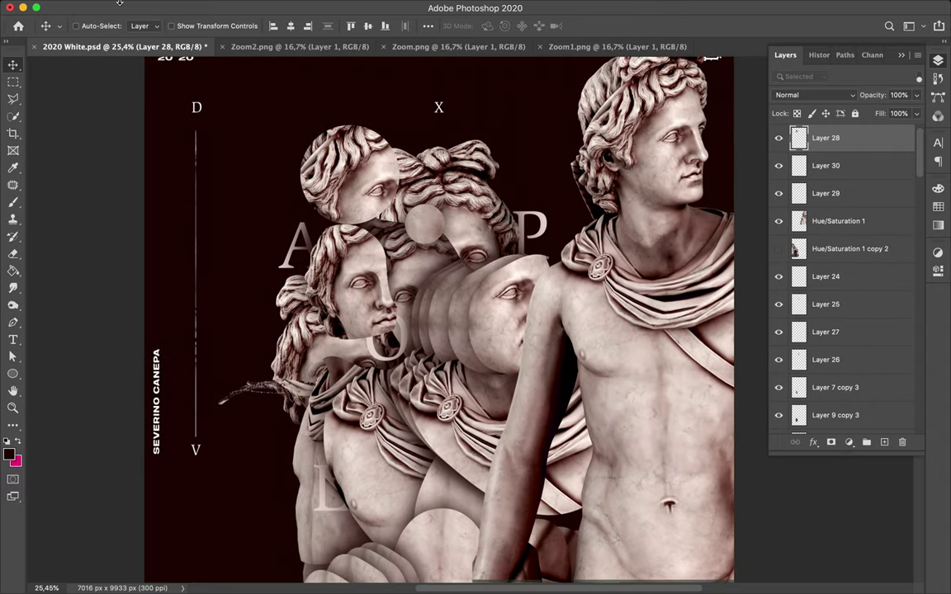
pyautogui.click(165, 8)
pyautogui.press('Escape')
# Lower the head piece in the layer stack, paint a new layer, and Gaussian Blur the strokes
pyautogui.moveTo(825, 138); pyautogui.dragTo(851, 379)
pyautogui.click(826, 406)
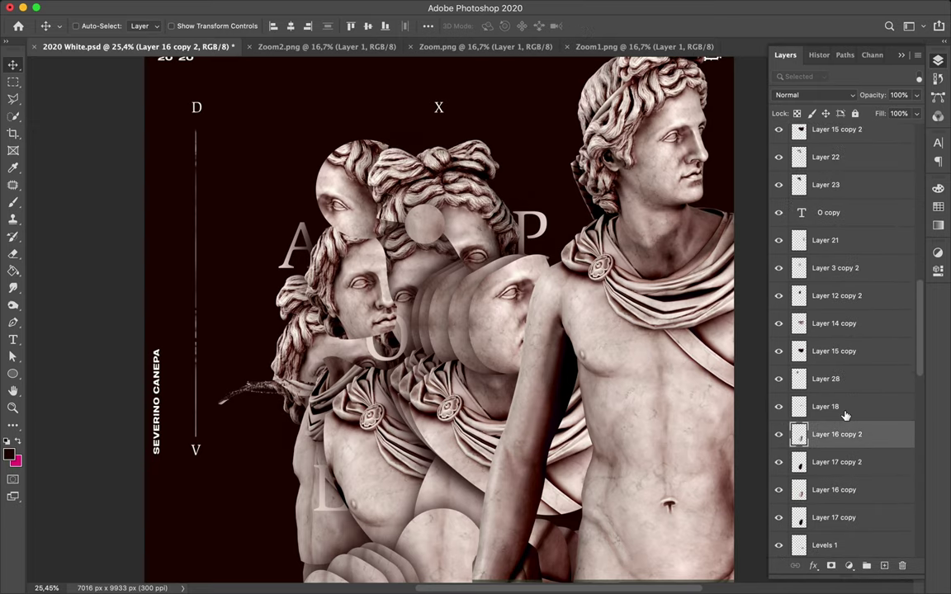
pyautogui.hotkey('ctrl', 'shift', 'alt', 'n')
pyautogui.press('b')
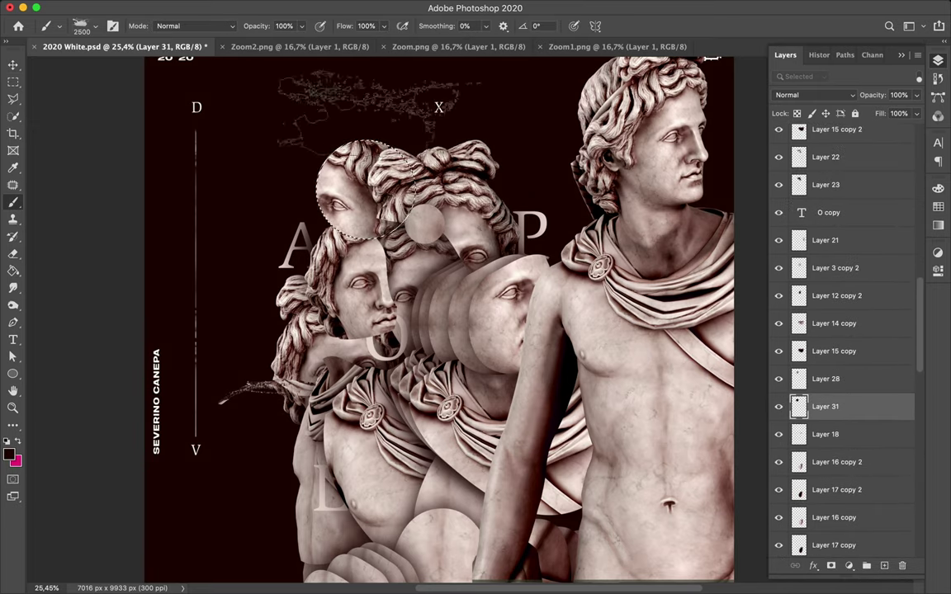
pyautogui.press('m')
pyautogui.click(309, 7)
pyautogui.click(330, 22)
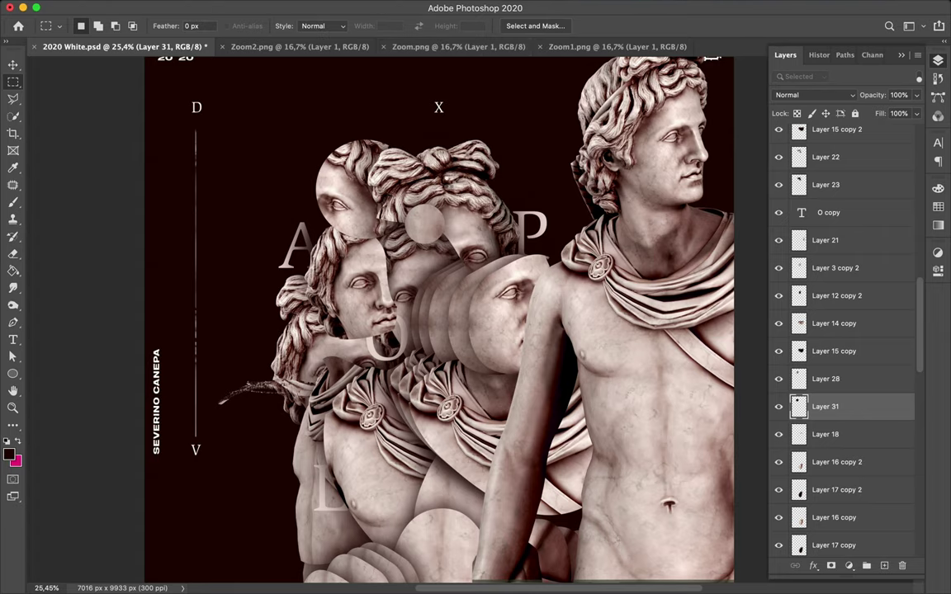
pyautogui.press('v')
pyautogui.hotkey('alt', '.')
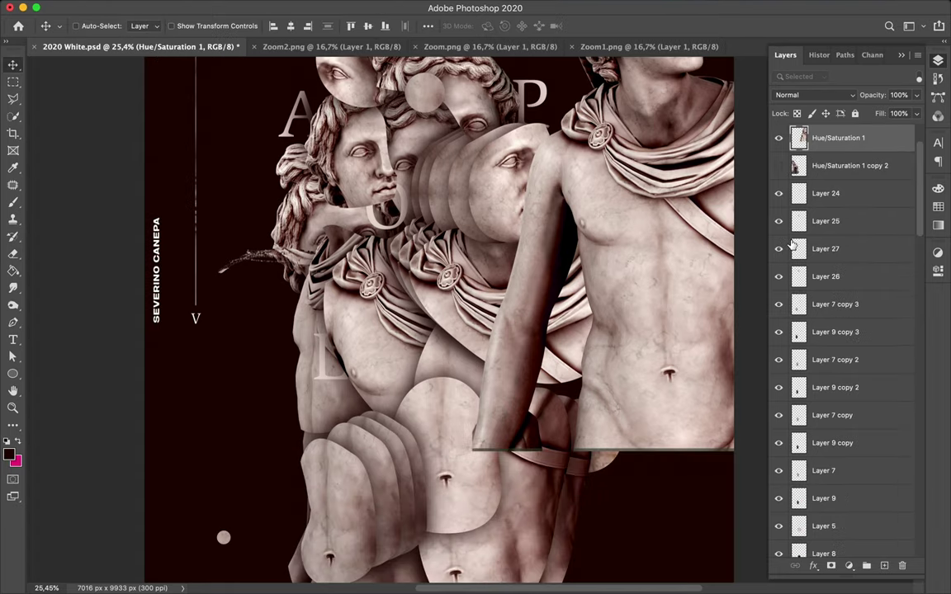
pyautogui.scroll(-5, 463, 264)
# Hide the full statue and rotate a duplicated line -150° into a diagonal from the top-right X
pyautogui.click(318, 198)
pyautogui.hotkey('ctrl', 'j')
pyautogui.hotkey('ctrl', 'alt', 't')
pyautogui.moveTo(318, 221); pyautogui.dragTo(575, 233)
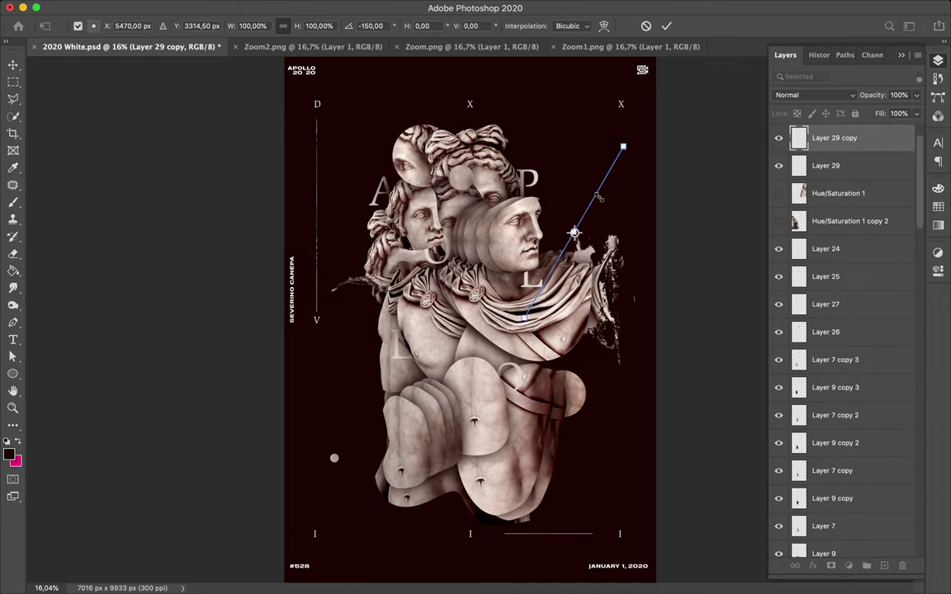
pyautogui.press('Return')
pyautogui.moveTo(598, 198); pyautogui.dragTo(588, 166)
pyautogui.moveTo(833, 138); pyautogui.dragTo(834, 468)
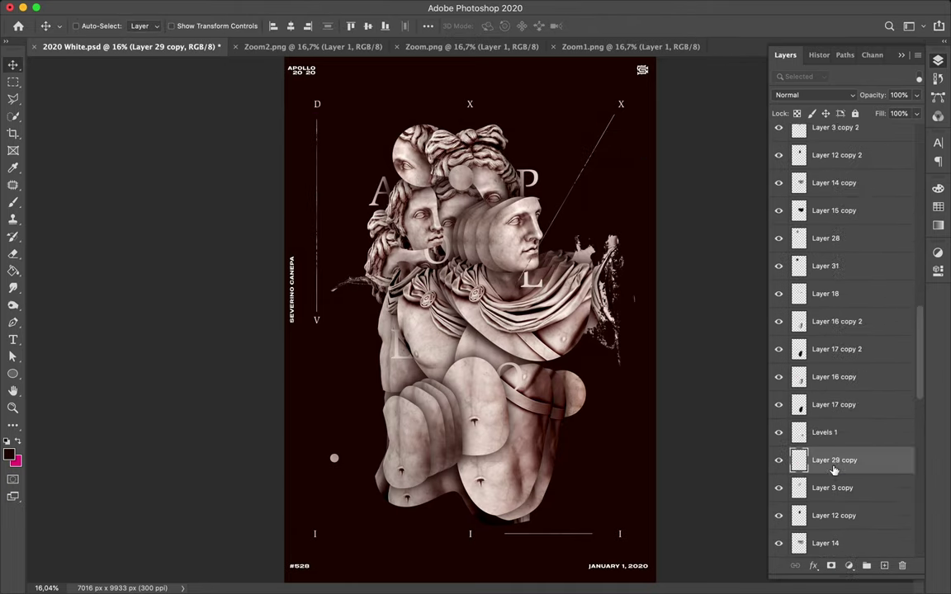
# Copy a square statue fragment onto Layer 32 and move it onto the lower torso
pyautogui.scroll(-2, 833, 468)
pyautogui.keyDown('ctrl'); pyautogui.click(443, 348); pyautogui.keyUp('ctrl')
pyautogui.press('m')
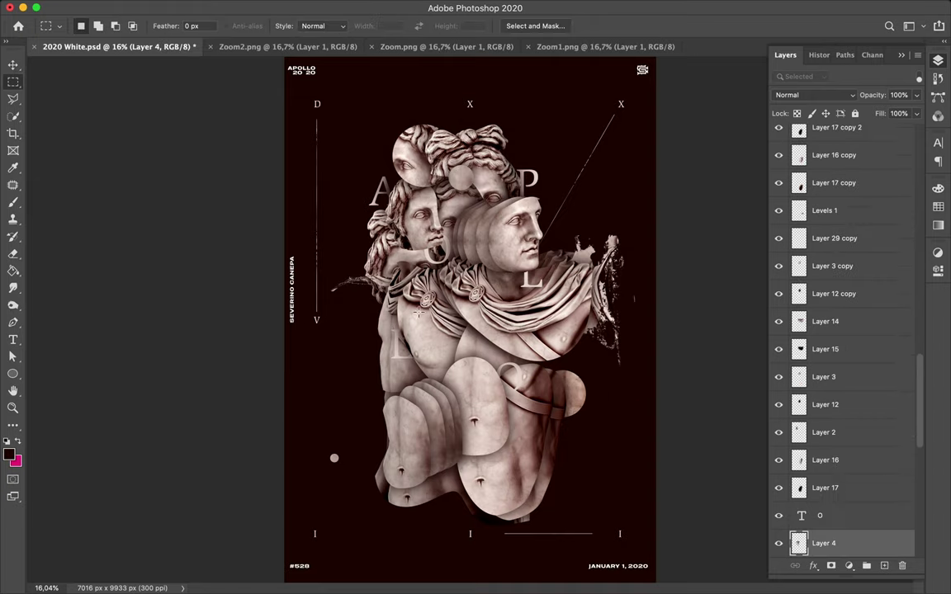
pyautogui.hotkey('ctrl', 'j')
pyautogui.press('v')
pyautogui.moveTo(825, 543); pyautogui.dragTo(836, 218)
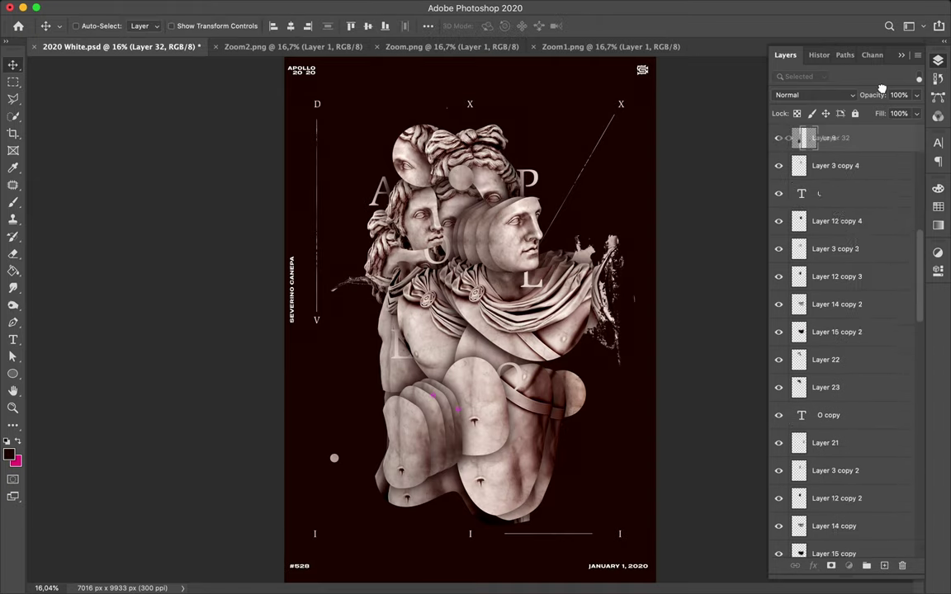
pyautogui.moveTo(401, 278); pyautogui.dragTo(534, 448)
# Paint rough strokes around the square on Layer 33 and blur them with 129,5 px Gaussian Blur
pyautogui.keyDown('ctrl'); pyautogui.click(798, 221); pyautogui.keyUp('ctrl')
pyautogui.click(825, 249)
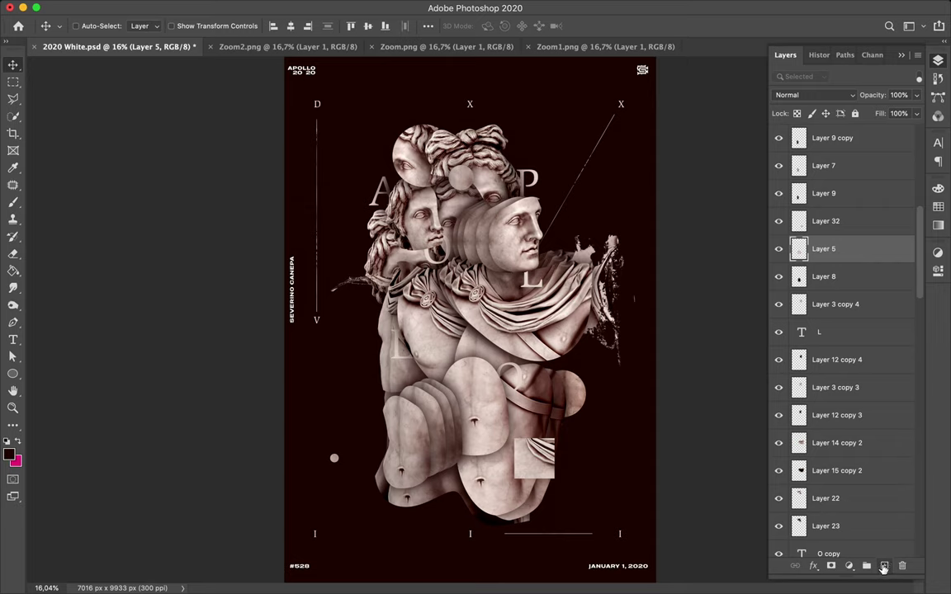
pyautogui.hotkey('ctrl', 'shift', 'alt', 'n')
pyautogui.moveTo(825, 249); pyautogui.dragTo(825, 277)
pyautogui.press('b')
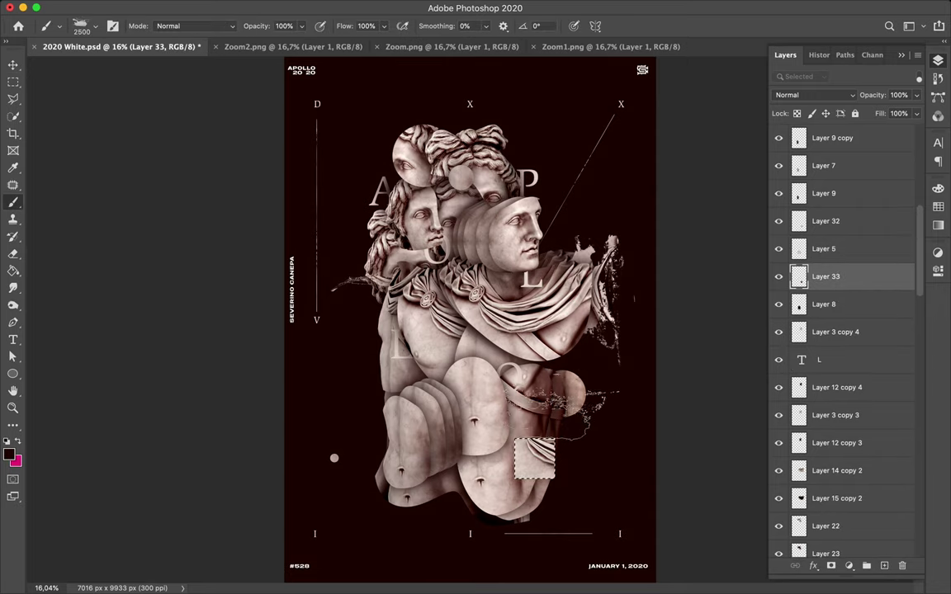
pyautogui.hotkey('ctrl', 'd')
pyautogui.press('m')
pyautogui.click(406, 7)
pyautogui.moveTo(555, 192)
pyautogui.click(548, 213)
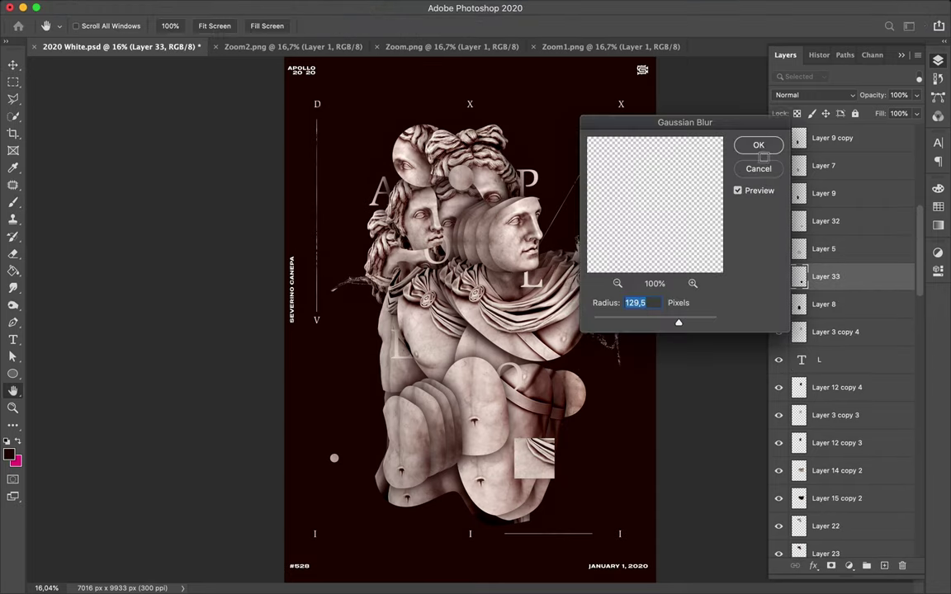
pyautogui.click(759, 146)
pyautogui.click(594, 9)
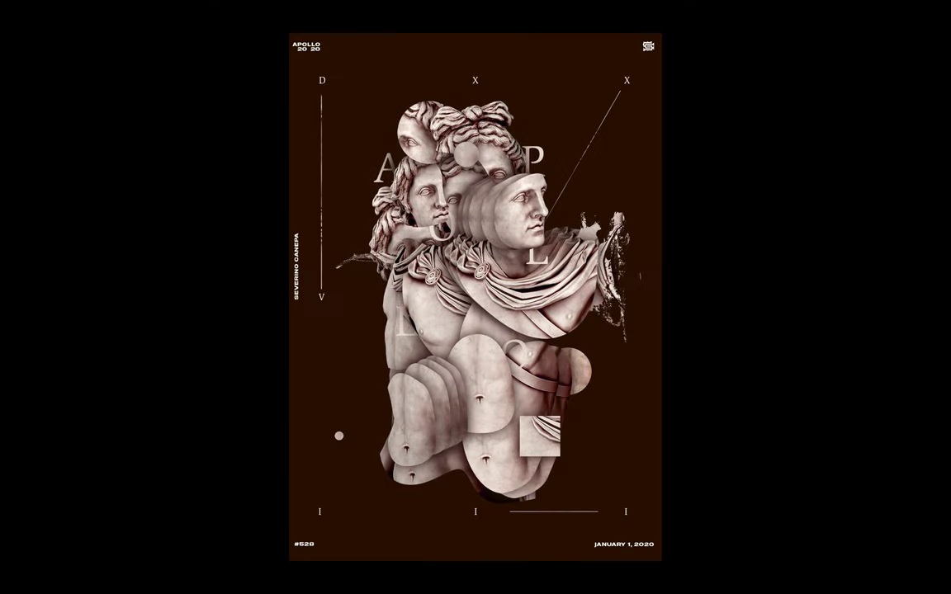